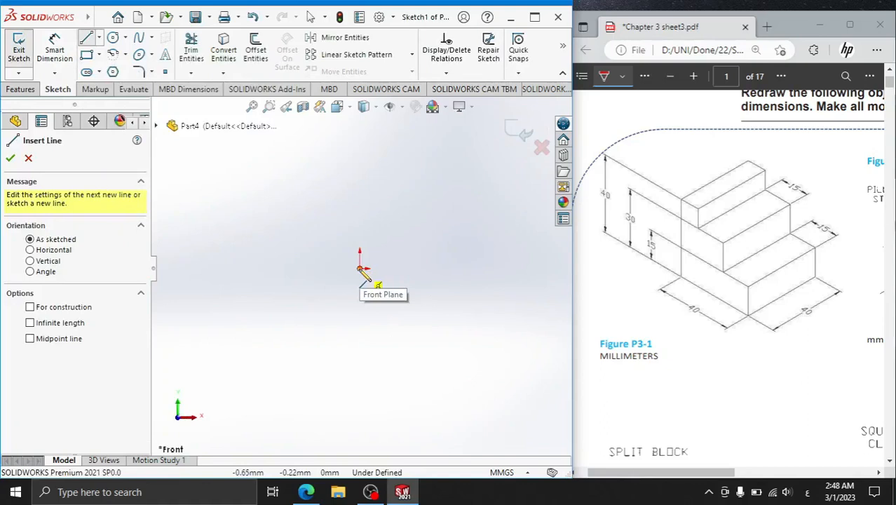
Sketch a closed three-step stair profile on the Front Plane from the origin, about 43 mm high and 41 mm wide.
{"action": "left_click", "coordinate": [360, 268]}
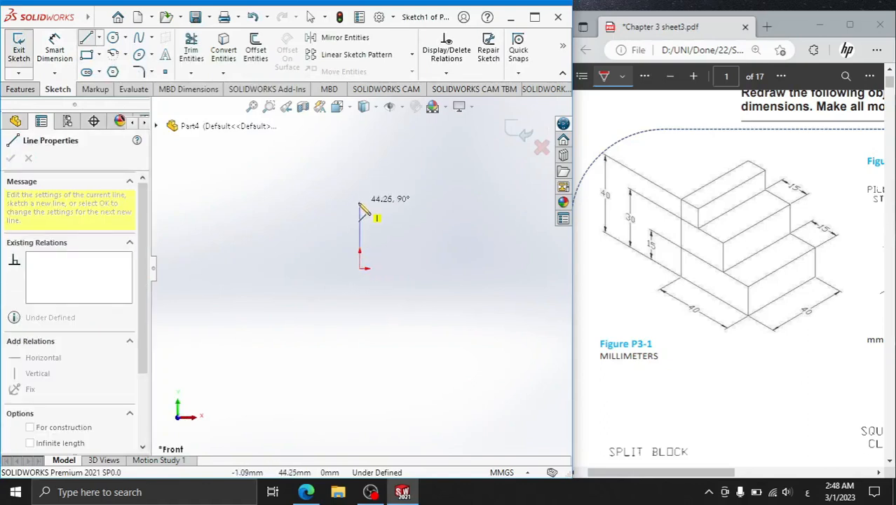
{"action": "left_click", "coordinate": [360, 204]}
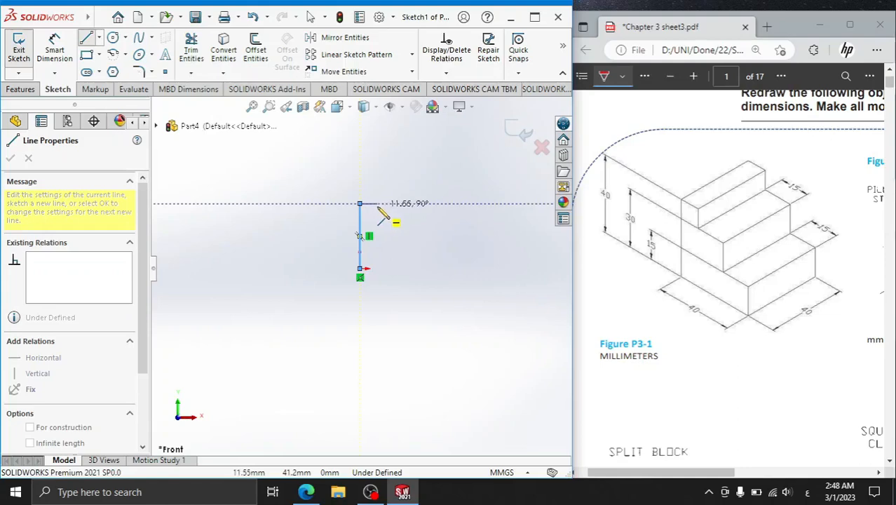
{"action": "left_click", "coordinate": [378, 204]}
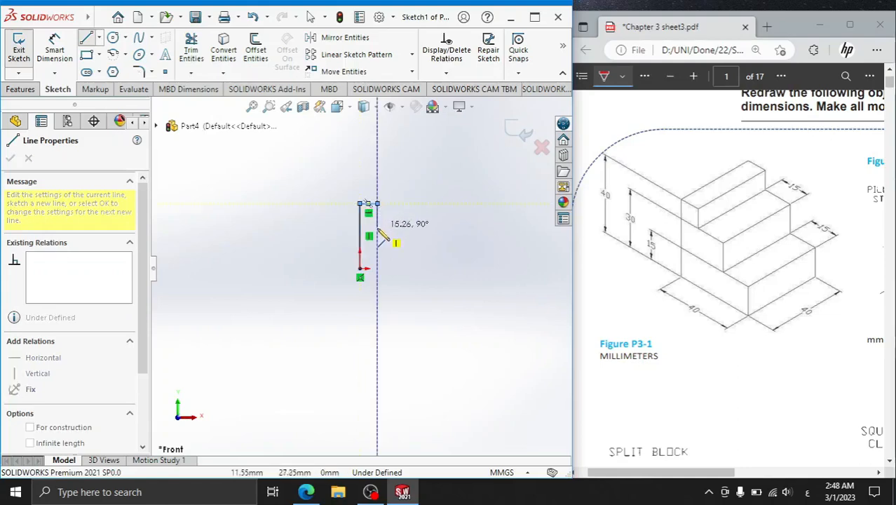
{"action": "left_click", "coordinate": [377, 228]}
{"action": "left_click", "coordinate": [401, 228]}
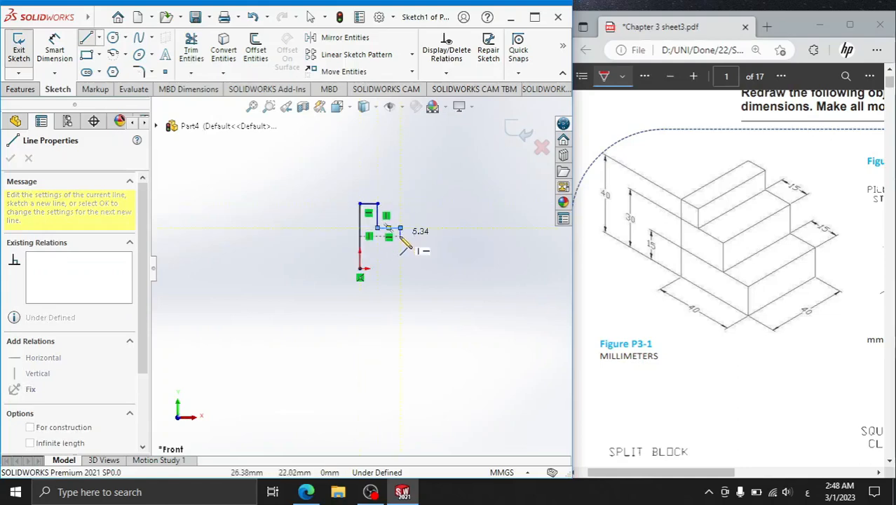
{"action": "left_click", "coordinate": [401, 248]}
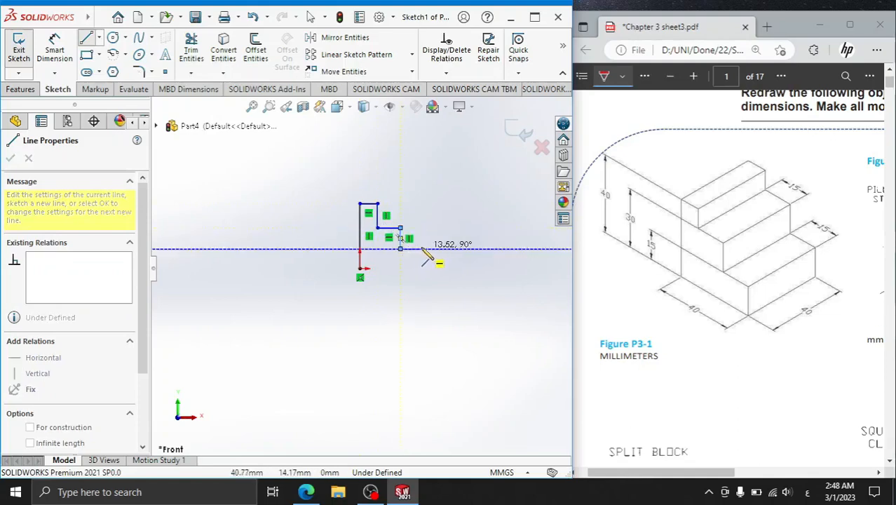
{"action": "left_click", "coordinate": [423, 248]}
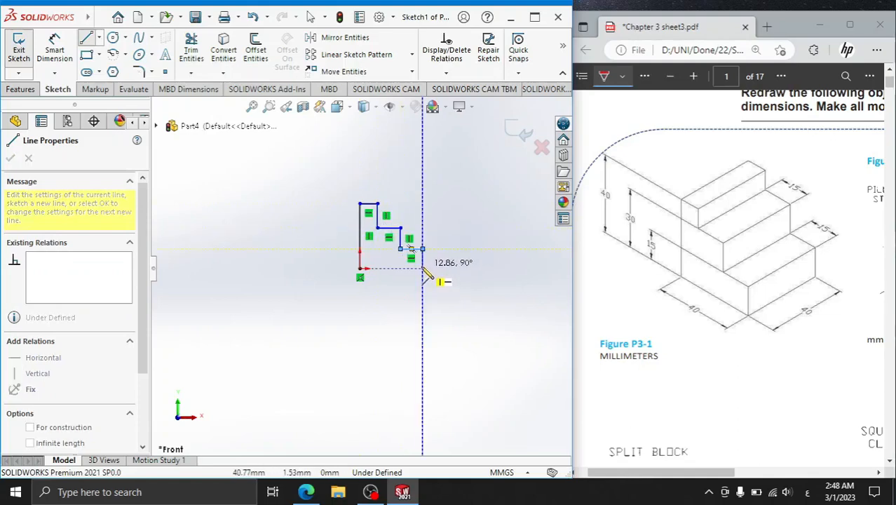
{"action": "left_click", "coordinate": [423, 269]}
{"action": "left_click", "coordinate": [360, 269]}
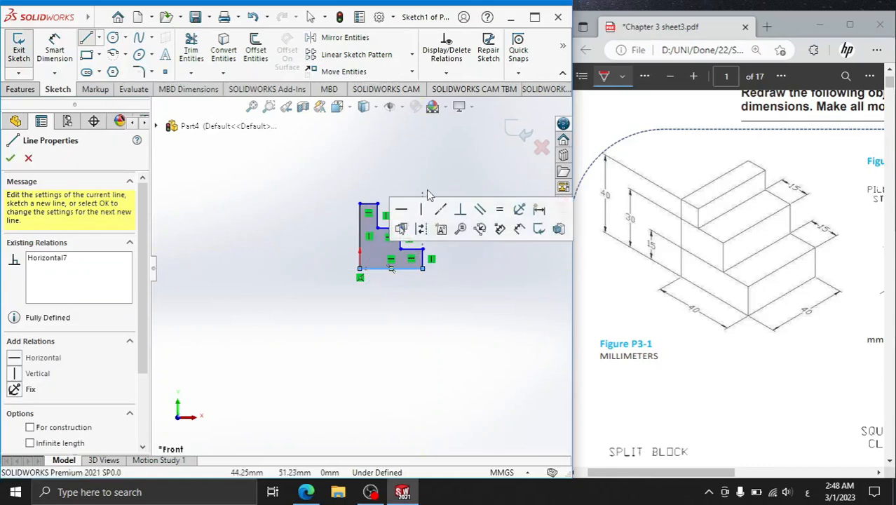
{"action": "right_click", "coordinate": [432, 169]}
{"action": "left_click", "coordinate": [449, 176]}
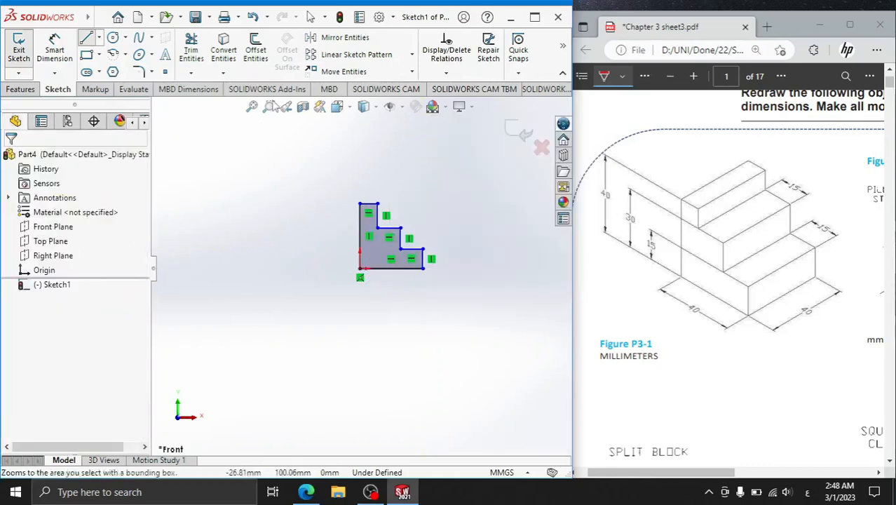
Dimension the stair profile's full-height vertical edge at the origin to 40 mm.
{"action": "left_click", "coordinate": [55, 49]}
{"action": "left_click", "coordinate": [360, 235]}
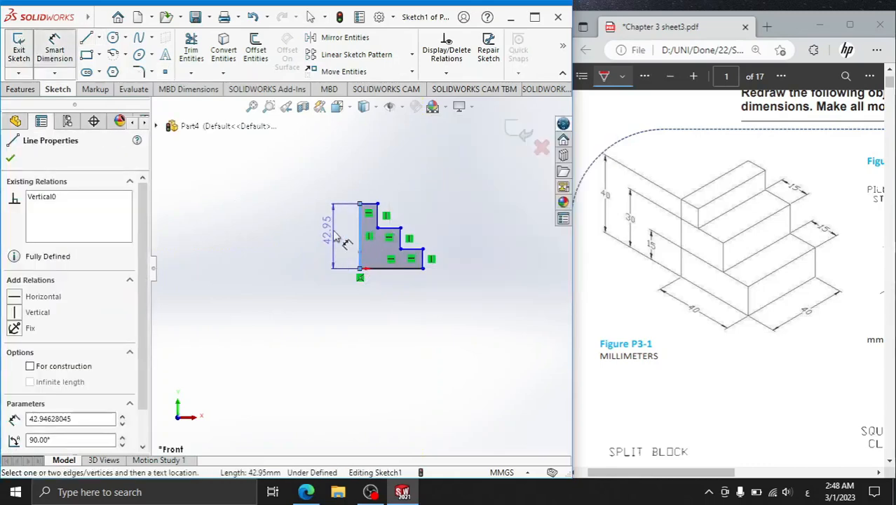
{"action": "left_click", "coordinate": [340, 240]}
{"action": "type", "text": "40"}
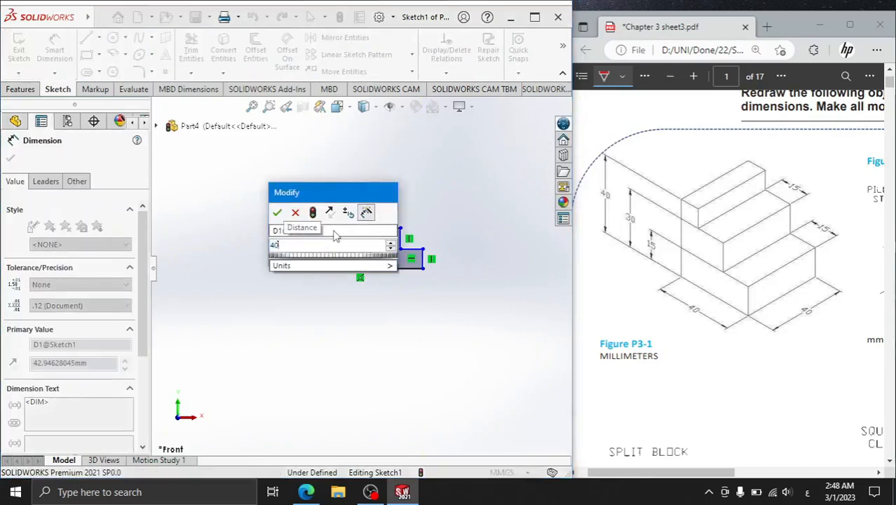
{"action": "key", "text": "Return"}
Dimension the heights of the middle and lowest treads above the base line to 30 mm and 15 mm.
{"action": "left_click", "coordinate": [417, 236]}
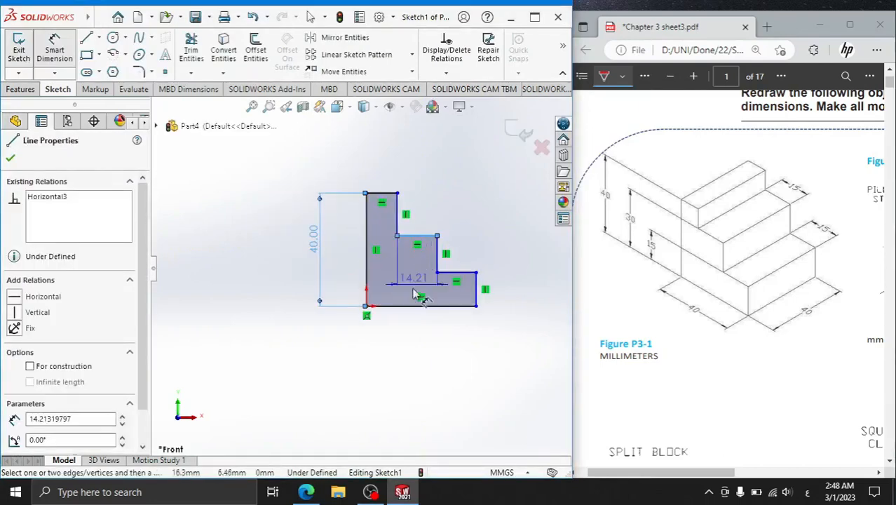
{"action": "left_click", "coordinate": [415, 305]}
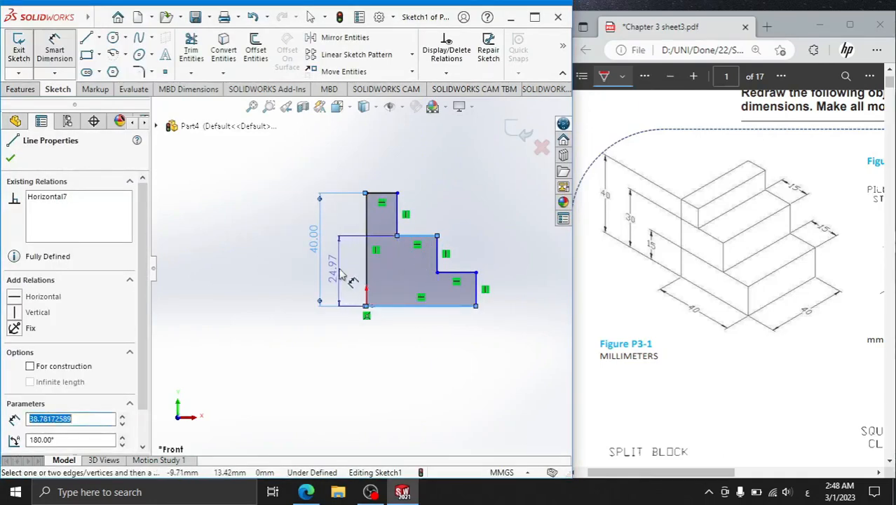
{"action": "left_click", "coordinate": [343, 276]}
{"action": "type", "text": "30"}
{"action": "key", "text": "Return"}
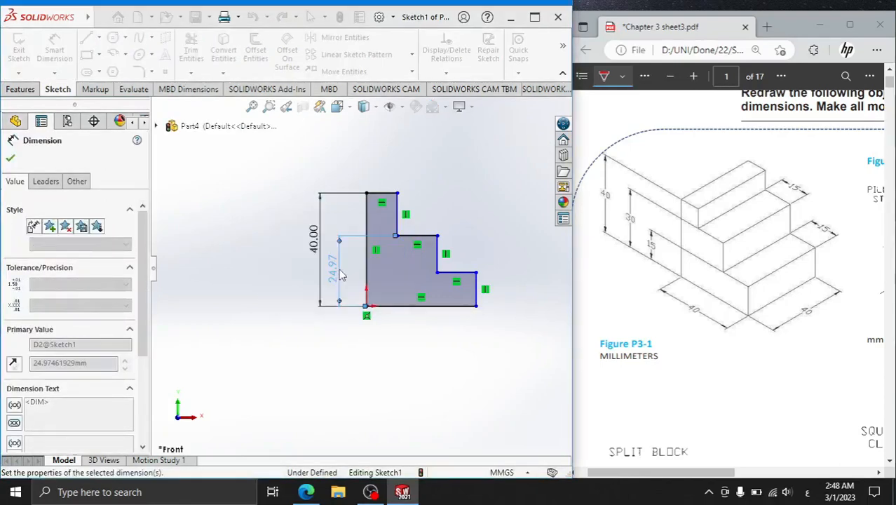
{"action": "left_click", "coordinate": [449, 306]}
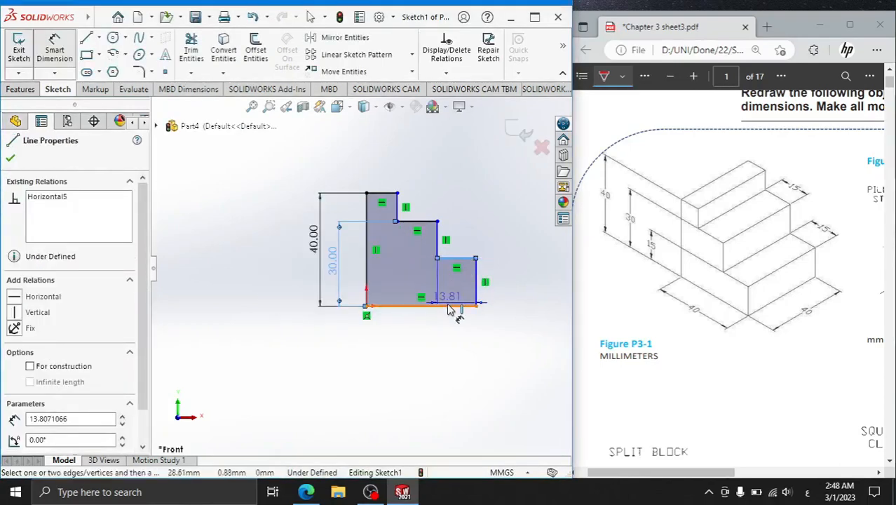
{"action": "left_click", "coordinate": [448, 306]}
{"action": "left_click", "coordinate": [357, 280]}
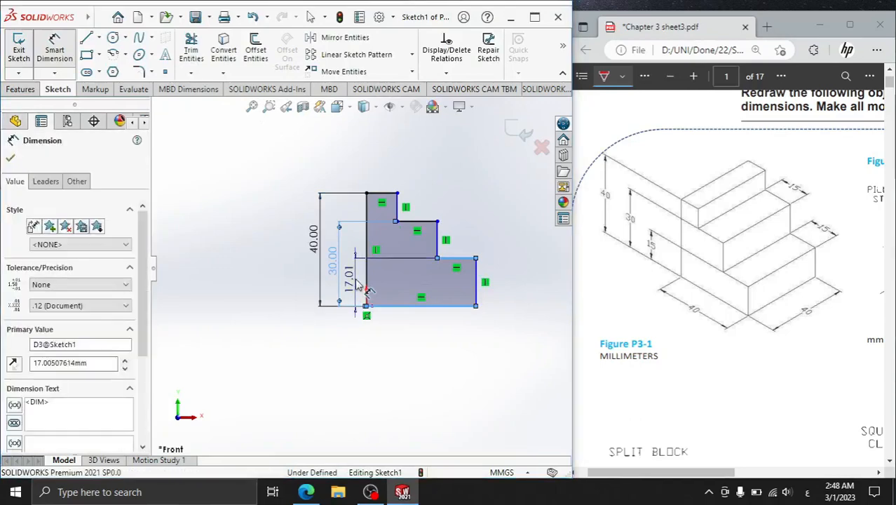
{"action": "type", "text": "15"}
{"action": "key", "text": "Return"}
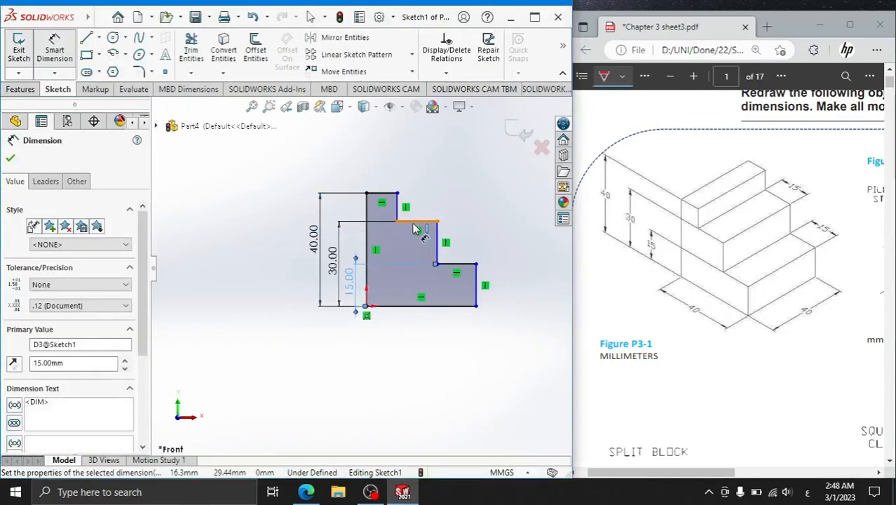
Dimension the widths of the middle and lowest treads to 15 mm each.
{"action": "left_click", "coordinate": [418, 222]}
{"action": "left_click", "coordinate": [417, 158]}
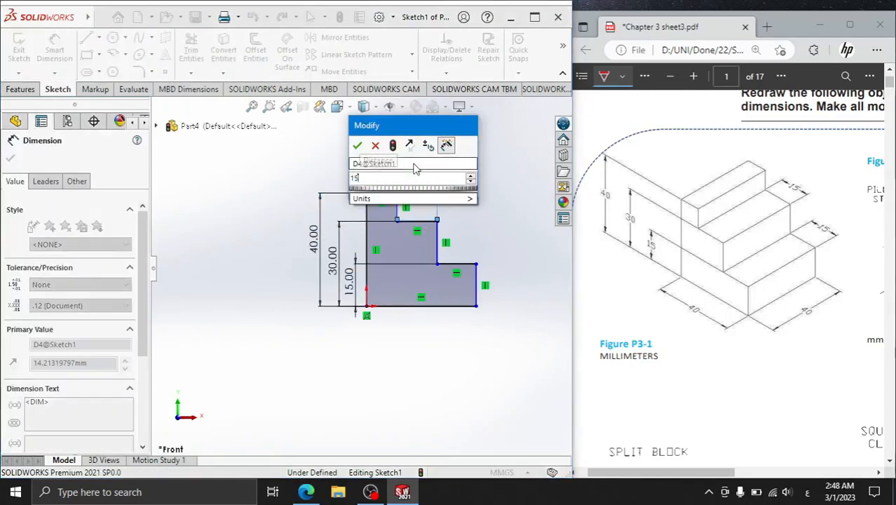
{"action": "key", "text": "Return"}
{"action": "left_click", "coordinate": [468, 270]}
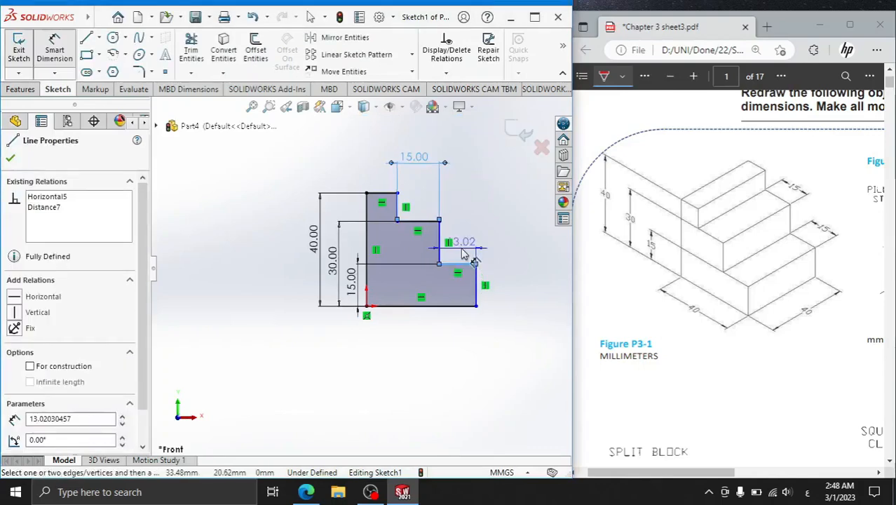
{"action": "left_click", "coordinate": [463, 246]}
{"action": "type", "text": "15"}
{"action": "key", "text": "Return"}
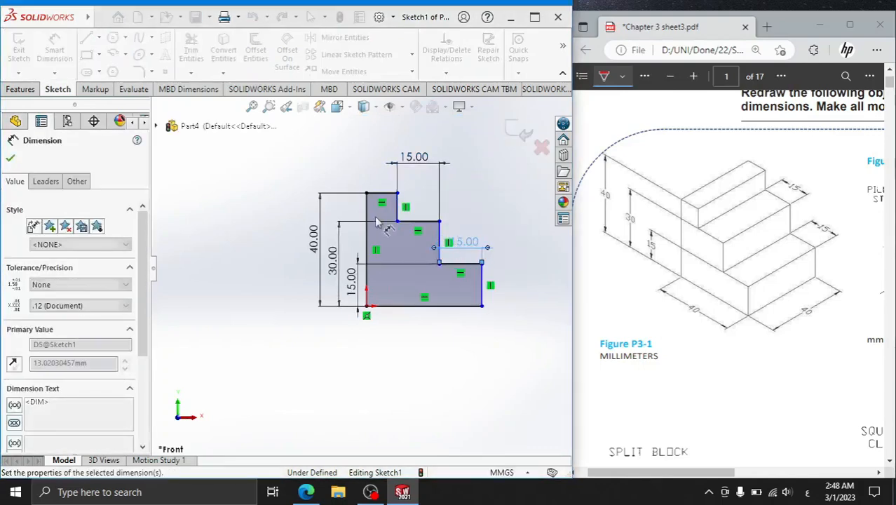
Extrude the stair profile as a boss with a blind depth of 40 mm.
{"action": "left_click", "coordinate": [21, 89]}
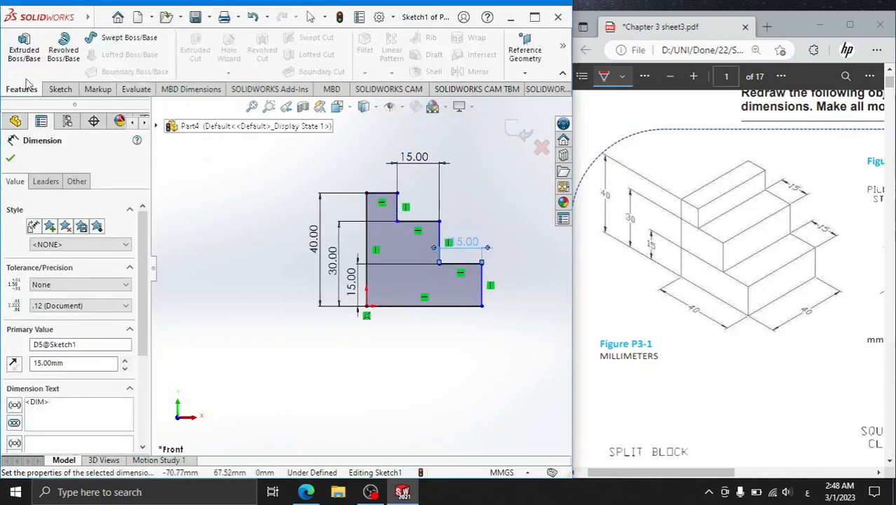
{"action": "left_click", "coordinate": [24, 48]}
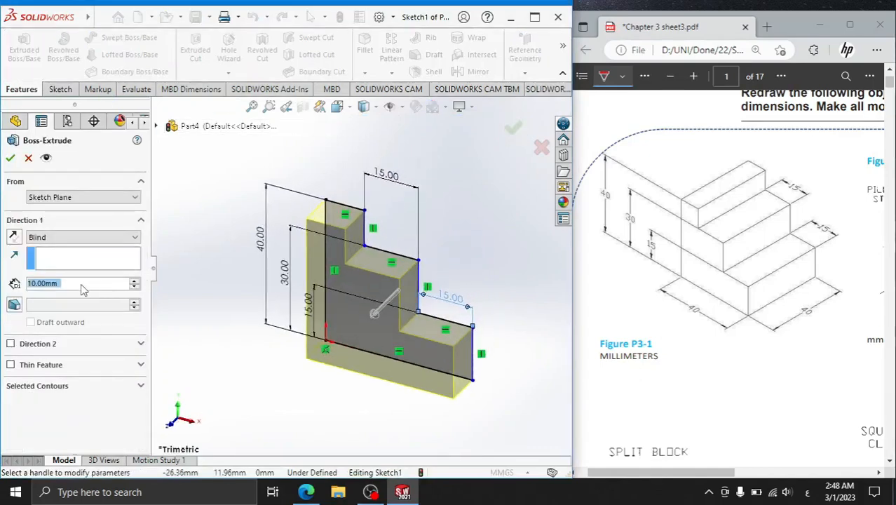
{"action": "type", "text": "40"}
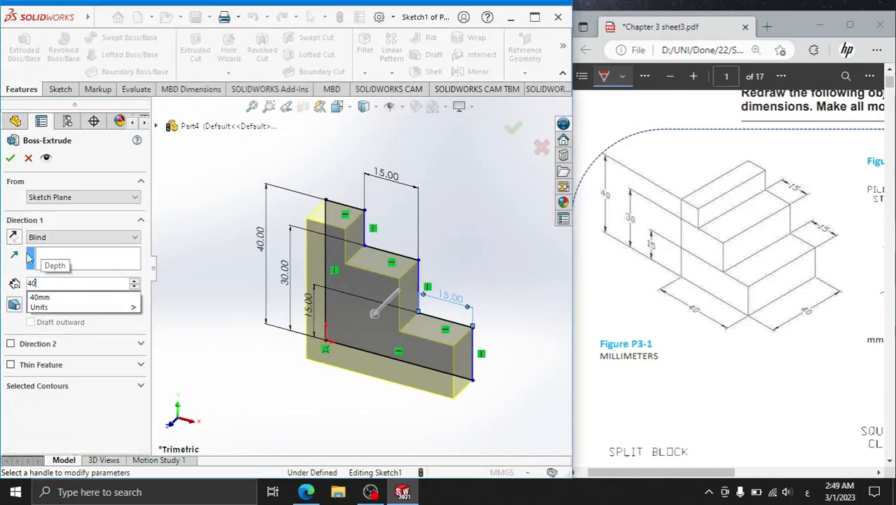
{"action": "key", "text": "Return"}
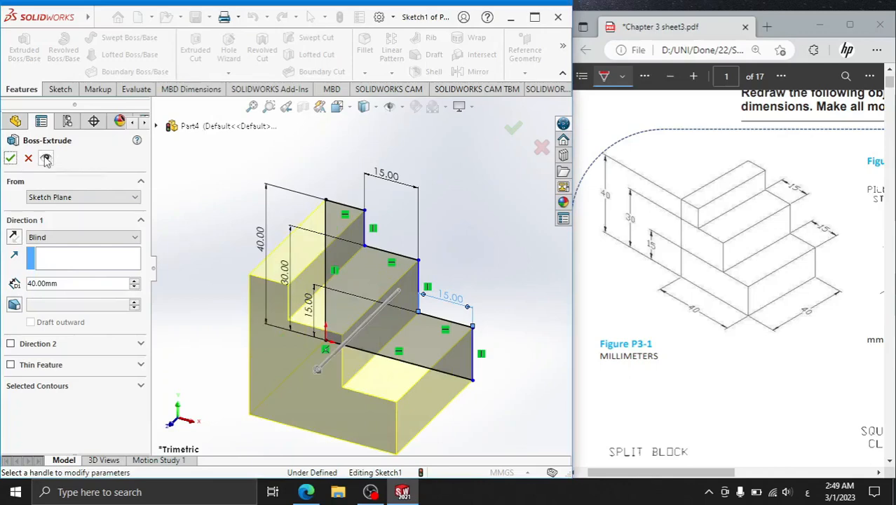
{"action": "left_click", "coordinate": [10, 159]}
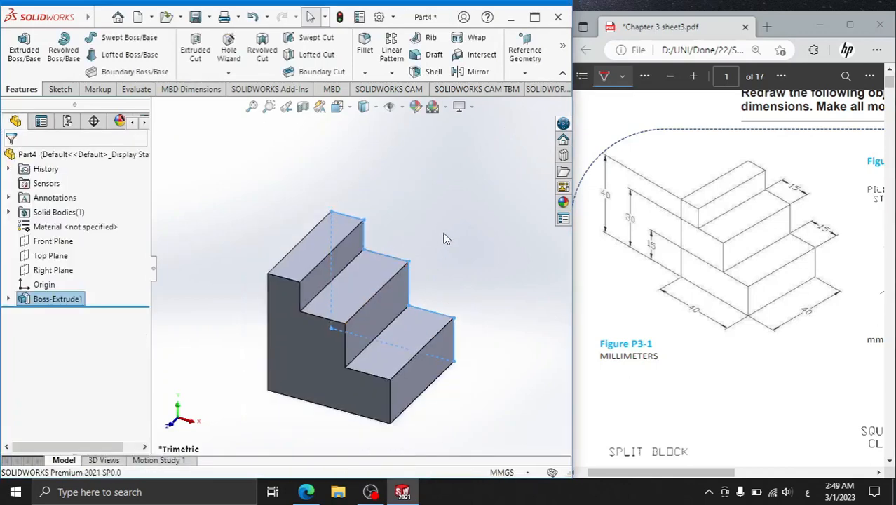
{"action": "scroll", "coordinate": [440, 250], "scroll_direction": "up", "scroll_amount": 2}
{"action": "scroll", "coordinate": [383, 285], "scroll_direction": "down", "scroll_amount": 2}
{"action": "scroll", "coordinate": [358, 310], "scroll_direction": "up", "scroll_amount": 1}
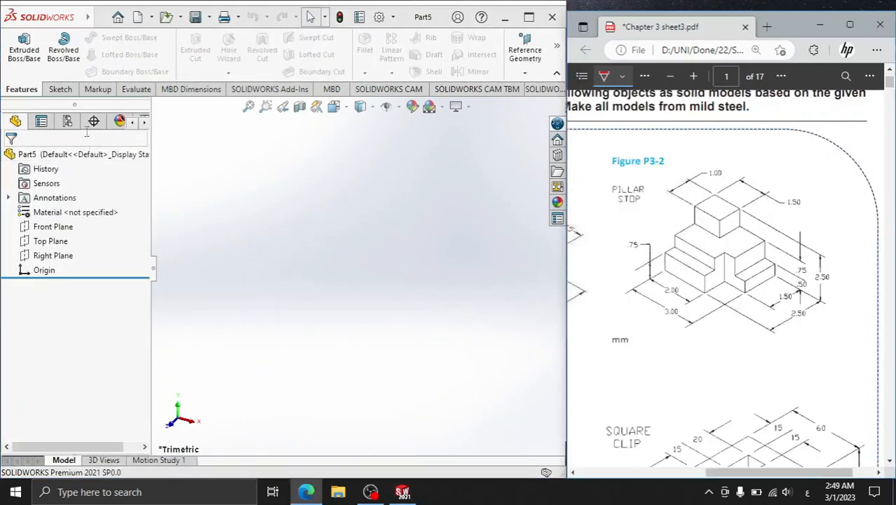
In the new part, sketch a corner rectangle about 88 mm wide from the origin on the Top Plane.
{"action": "left_click", "coordinate": [60, 90]}
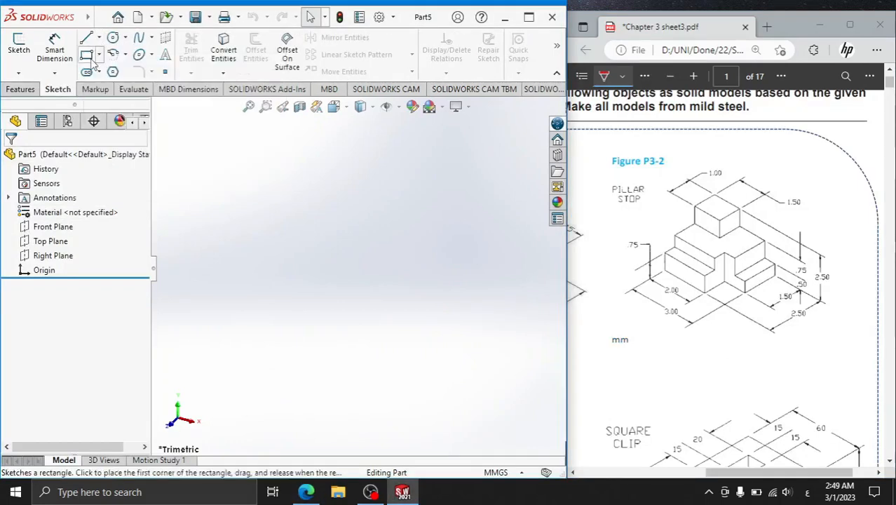
{"action": "left_click", "coordinate": [86, 55]}
{"action": "left_click", "coordinate": [244, 274]}
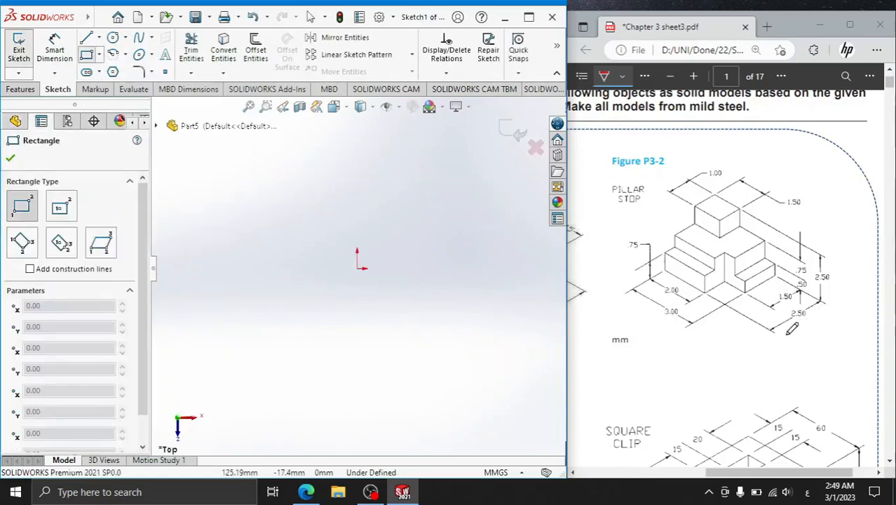
{"action": "left_click", "coordinate": [358, 269]}
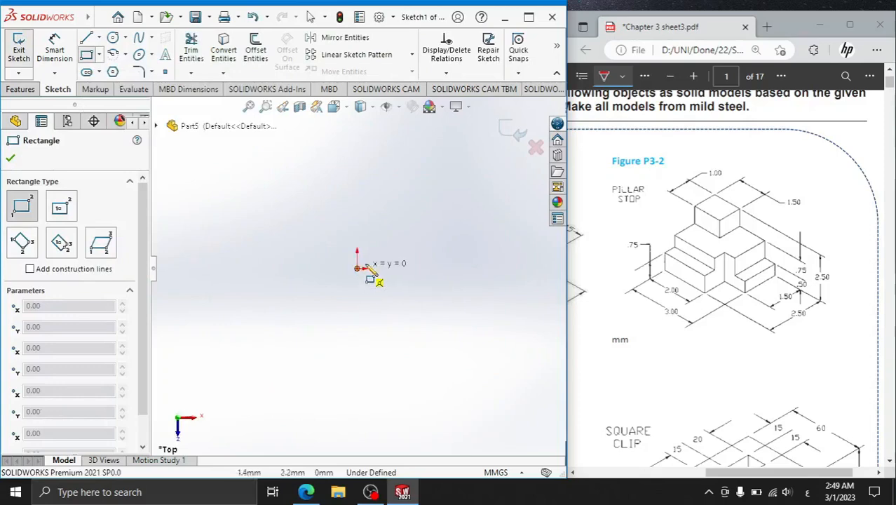
{"action": "left_click", "coordinate": [501, 156]}
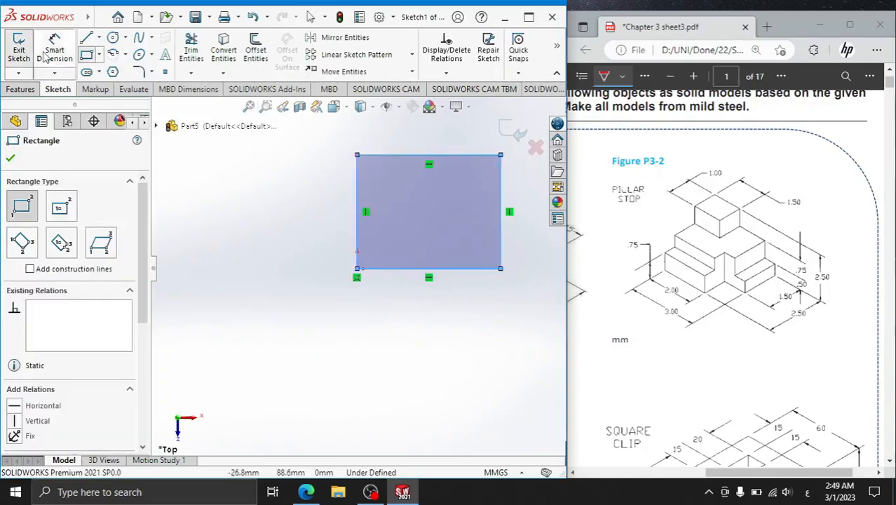
Dimension the rectangle's horizontal edge through the origin to 2.5 mm.
{"action": "left_click", "coordinate": [54, 49]}
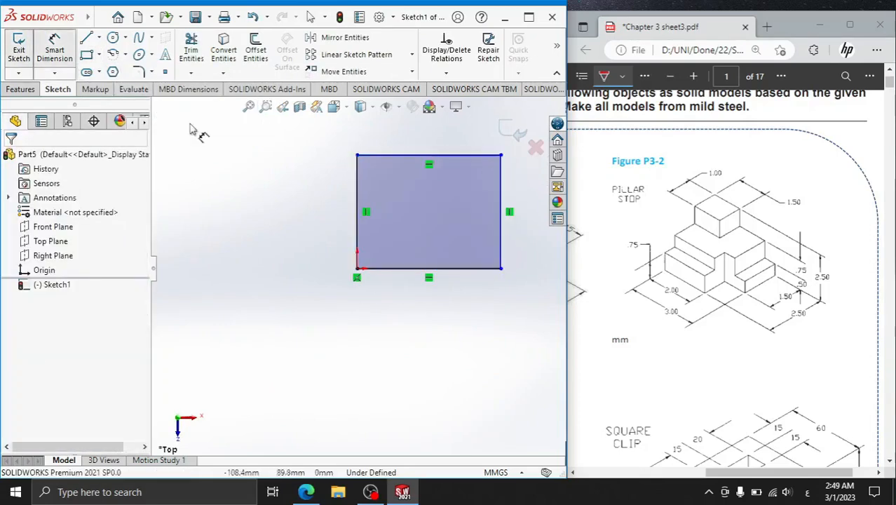
{"action": "left_click", "coordinate": [456, 269]}
{"action": "left_click", "coordinate": [430, 308]}
{"action": "type", "text": "2.5"}
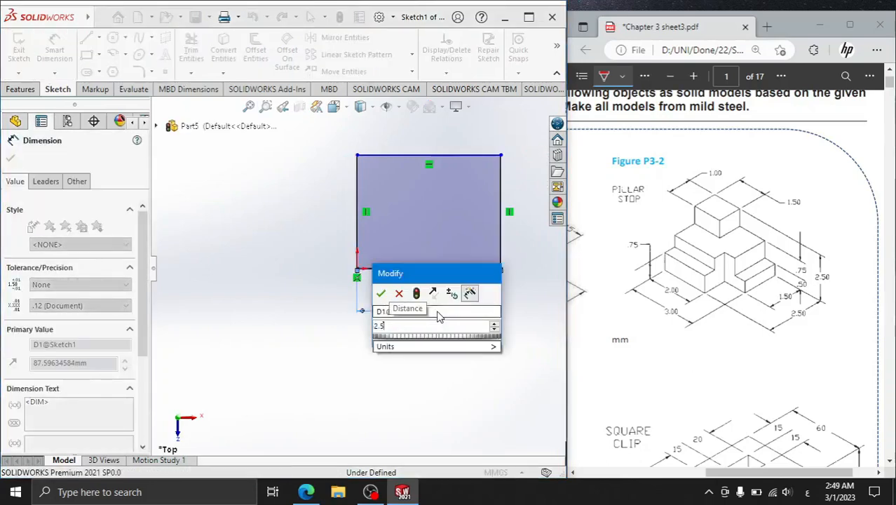
{"action": "key", "text": "Return"}
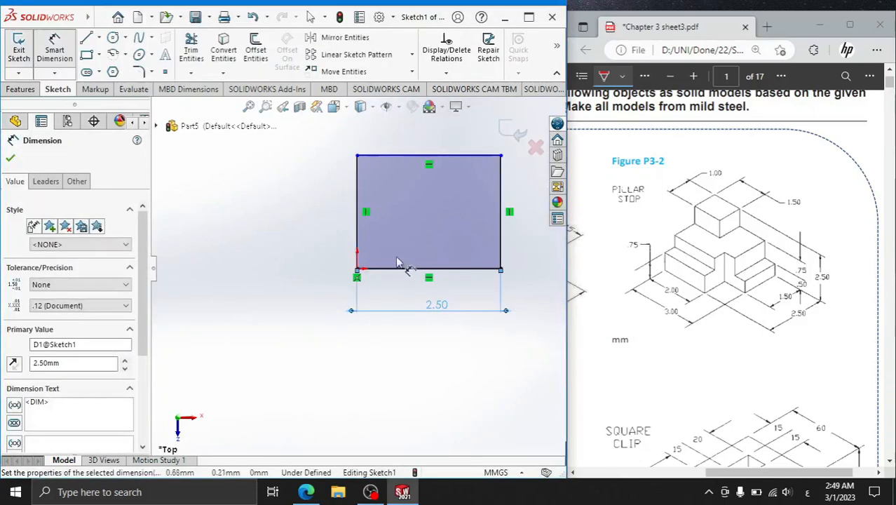
Dimension the rectangle's vertical edge at the origin to 30 mm.
{"action": "left_click", "coordinate": [358, 233]}
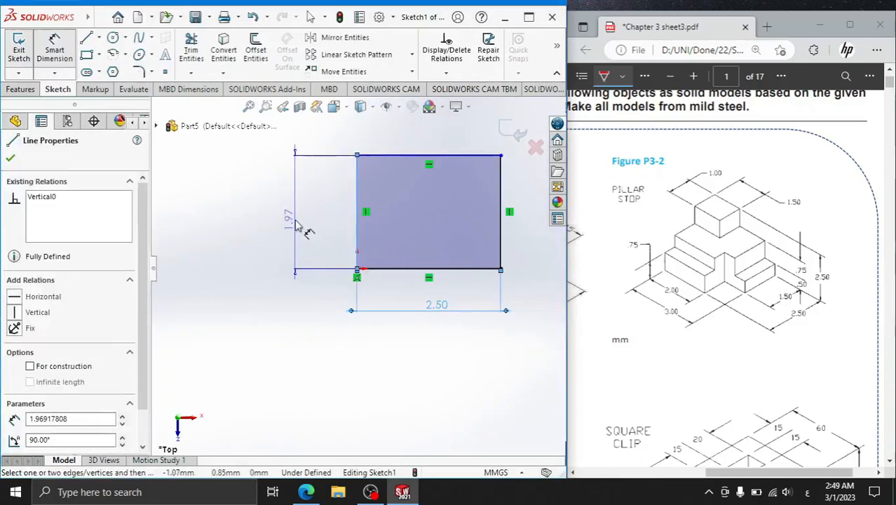
{"action": "left_click", "coordinate": [295, 220]}
{"action": "type", "text": "30"}
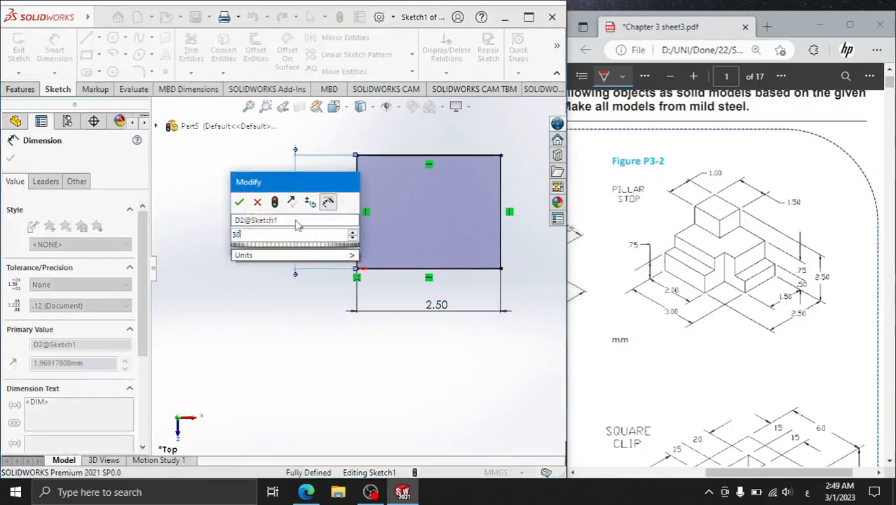
{"action": "key", "text": "Return"}
{"action": "scroll", "coordinate": [419, 191], "scroll_direction": "up", "scroll_amount": 5}
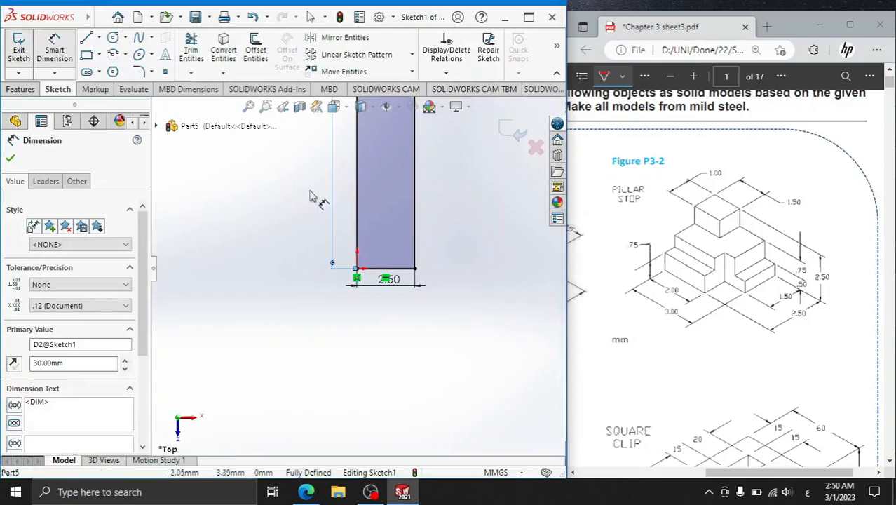
Undo the 30 mm value on the rectangle's vertical edge and set that dimension to 3 mm instead.
{"action": "key", "text": "Escape"}
{"action": "key", "text": "ctrl+z"}
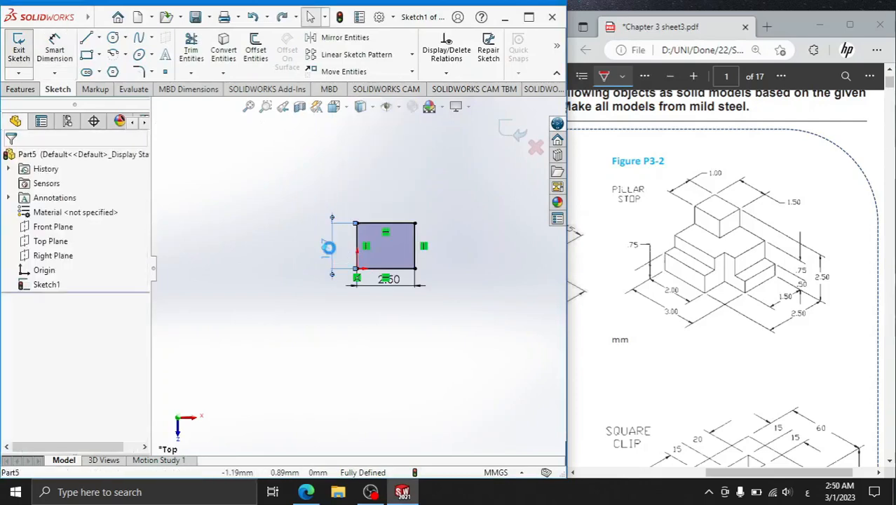
{"action": "left_click", "coordinate": [331, 248]}
{"action": "type", "text": "3"}
{"action": "key", "text": "Return"}
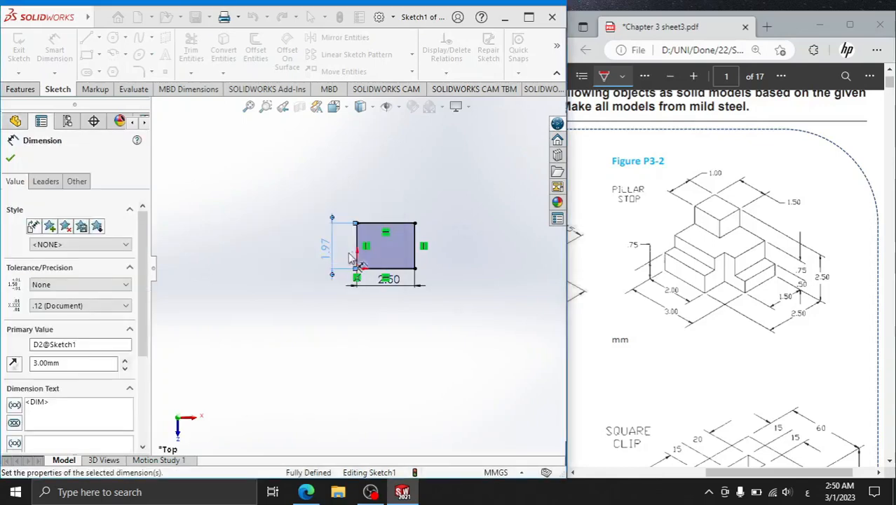
Sketch two connected perpendicular lines enclosing the rectangle's upper-right corner, about 0.88 mm wide and 0.77 mm high.
{"action": "left_click", "coordinate": [87, 38]}
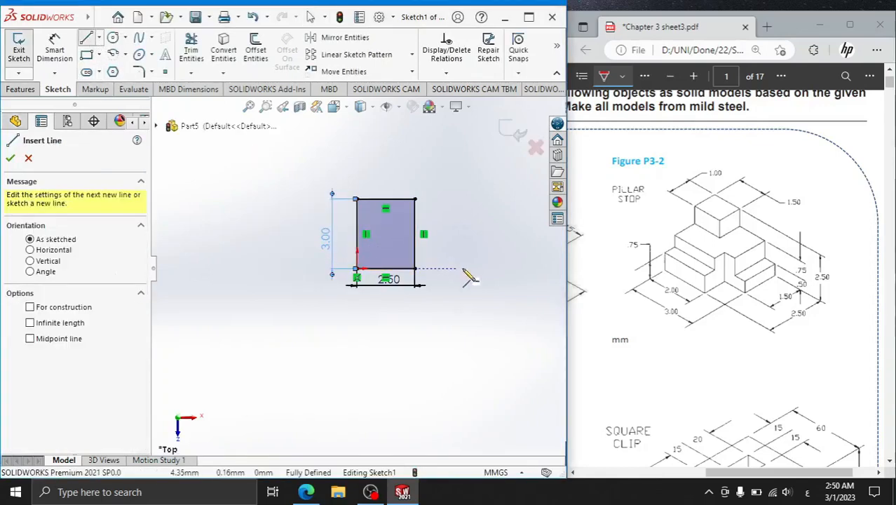
{"action": "scroll", "coordinate": [464, 267], "scroll_direction": "down", "scroll_amount": 4}
{"action": "scroll", "coordinate": [379, 246], "scroll_direction": "up", "scroll_amount": 2}
{"action": "scroll", "coordinate": [301, 186], "scroll_direction": "down", "scroll_amount": 3}
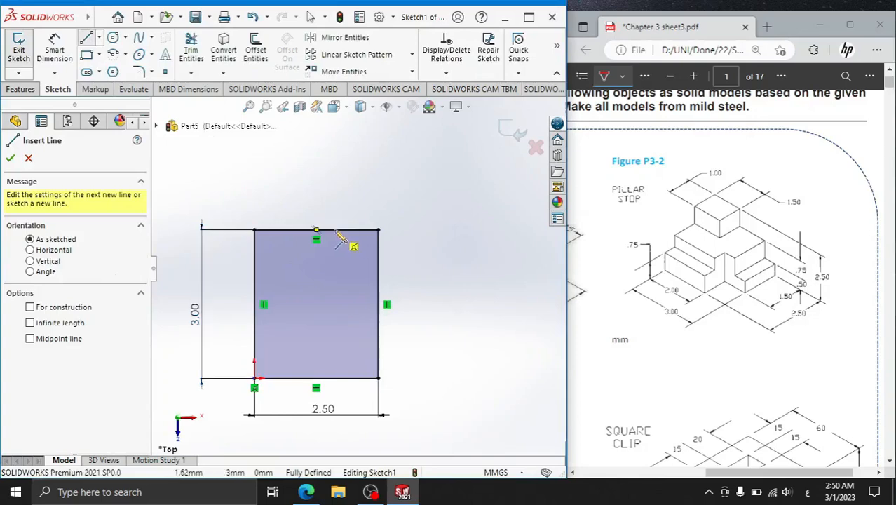
{"action": "left_click", "coordinate": [334, 230]}
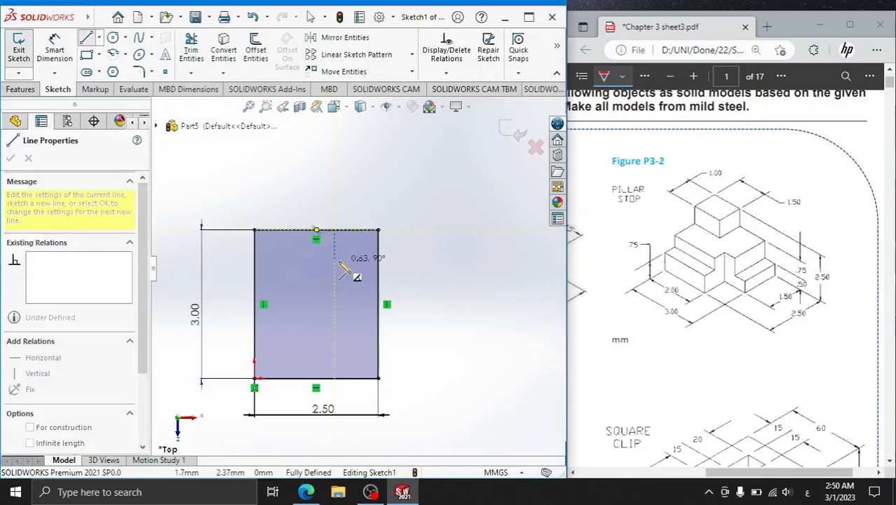
{"action": "left_click", "coordinate": [380, 269]}
{"action": "right_click", "coordinate": [423, 209]}
{"action": "left_click", "coordinate": [440, 224]}
{"action": "right_click_drag", "start_coordinate": [438, 222], "coordinate": [394, 228]}
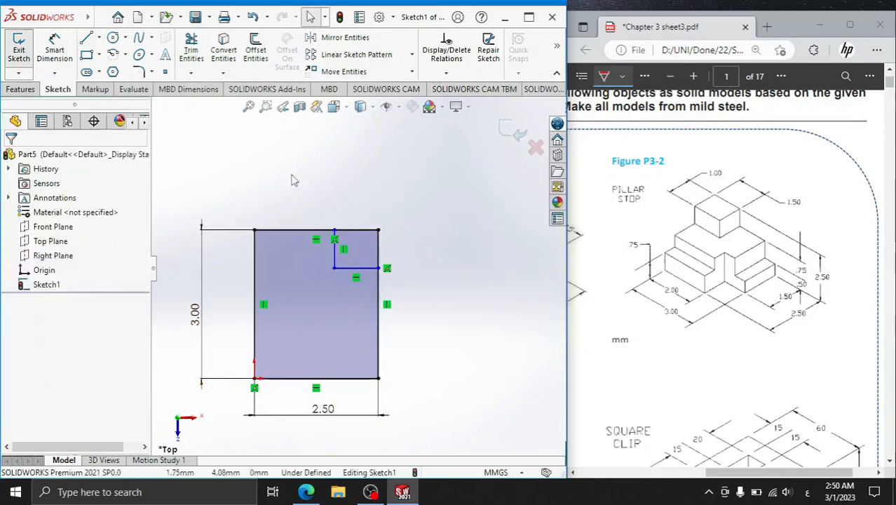
Sketch two connected perpendicular lines enclosing the rectangle's corner at the origin, about 0.73 mm wide and 0.93 mm high.
{"action": "key", "text": "l"}
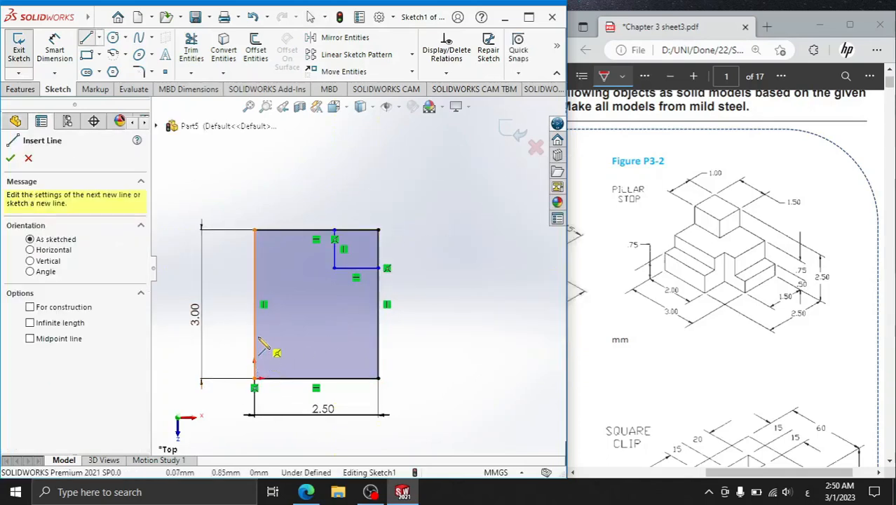
{"action": "left_click", "coordinate": [254, 332]}
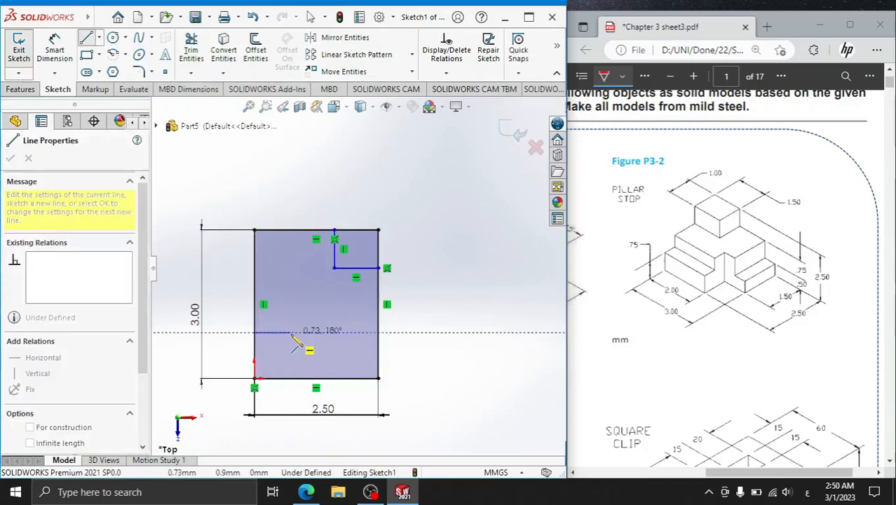
{"action": "left_click", "coordinate": [291, 333]}
{"action": "left_click", "coordinate": [291, 379]}
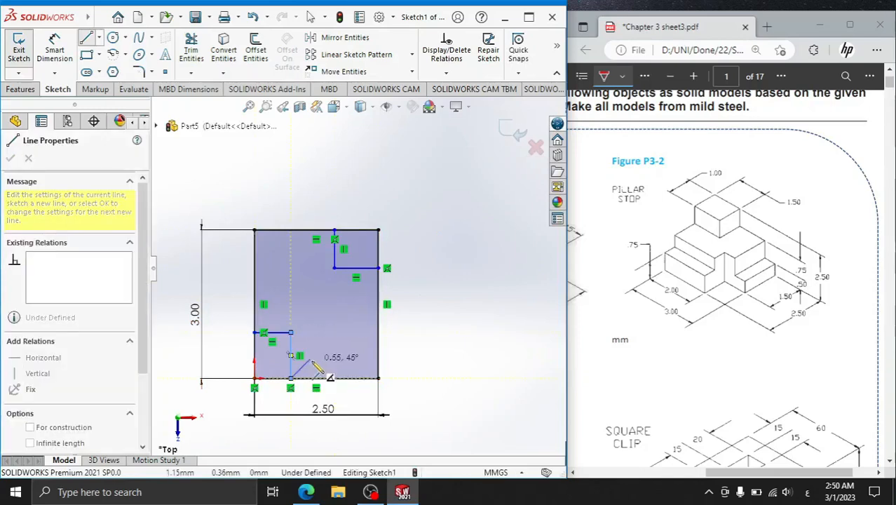
{"action": "right_click", "coordinate": [317, 335]}
{"action": "left_click", "coordinate": [331, 347]}
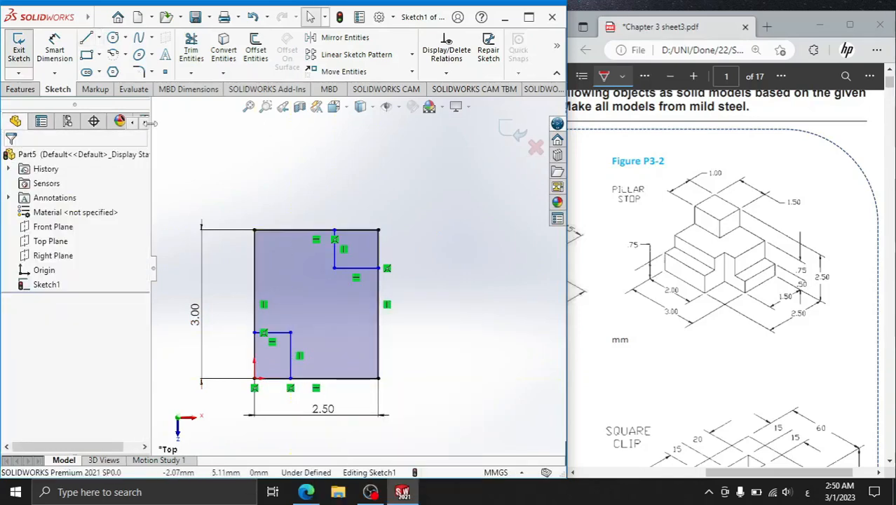
Dimension the upper-right corner area's width to 1 mm, between its vertical line and the rectangle's right edge.
{"action": "left_click", "coordinate": [66, 54]}
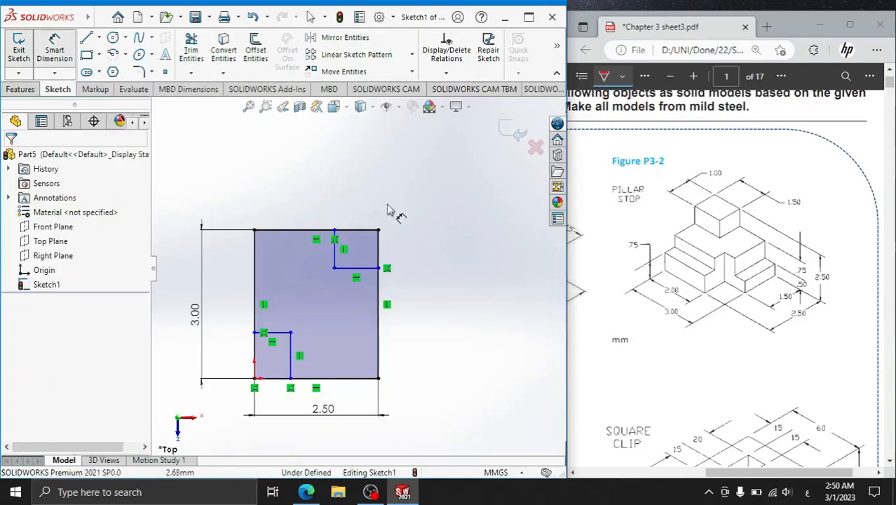
{"action": "left_click", "coordinate": [334, 265]}
{"action": "left_click", "coordinate": [379, 252]}
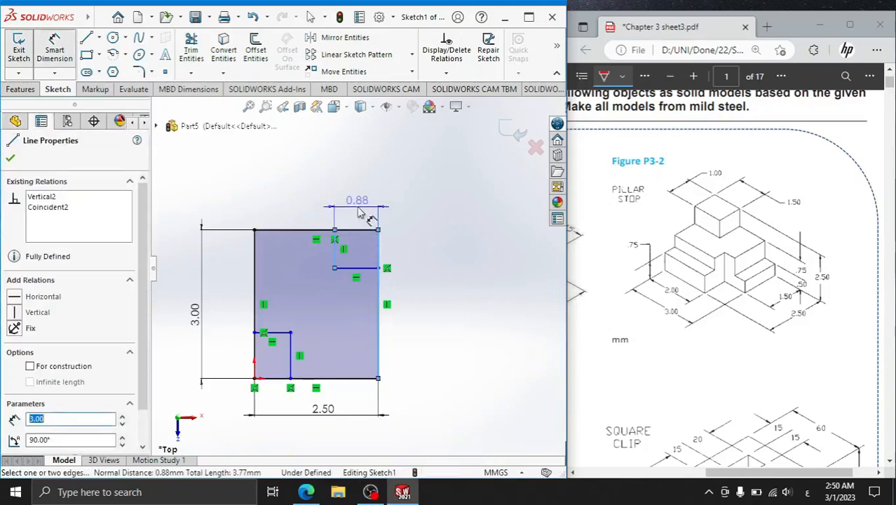
{"action": "left_click", "coordinate": [359, 212]}
{"action": "type", "text": "1"}
{"action": "key", "text": "Return"}
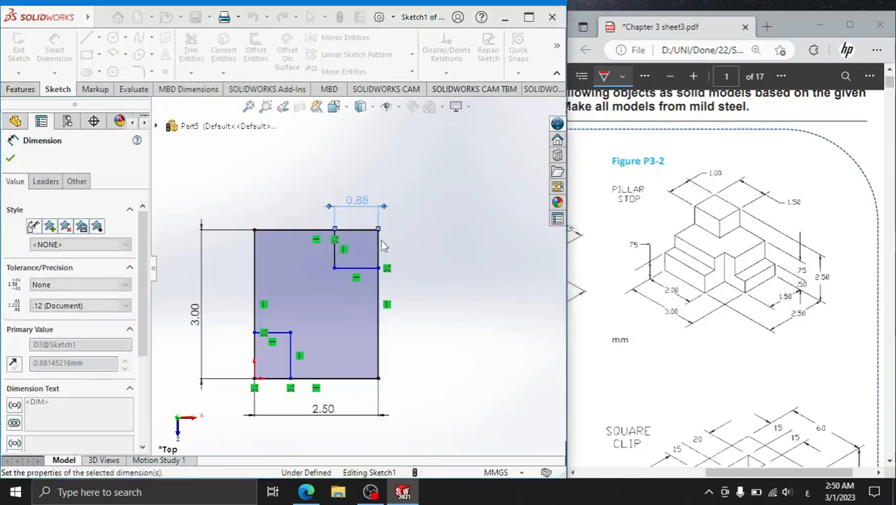
Dimension the upper-right corner area's height to 1.5 mm, between the rectangle's top edge and the area's lower line.
{"action": "left_click", "coordinate": [358, 231]}
{"action": "left_click", "coordinate": [368, 267]}
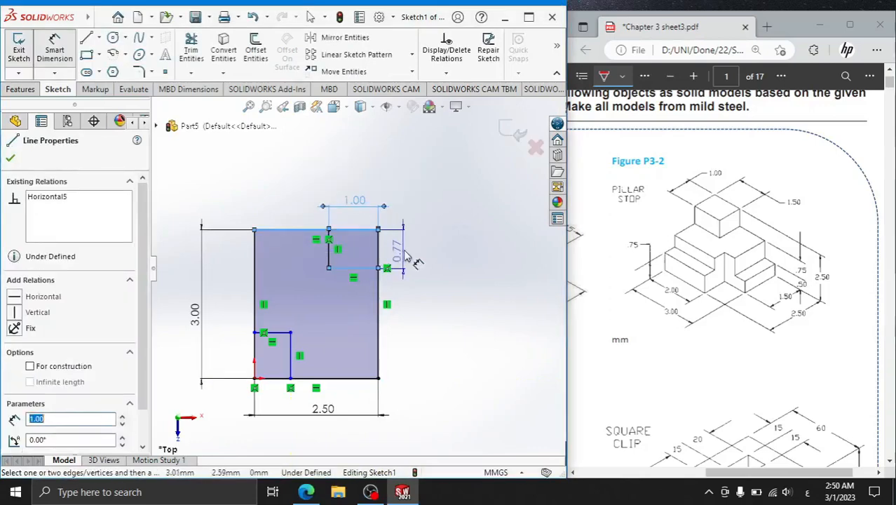
{"action": "left_click", "coordinate": [407, 257]}
{"action": "type", "text": "1.5"}
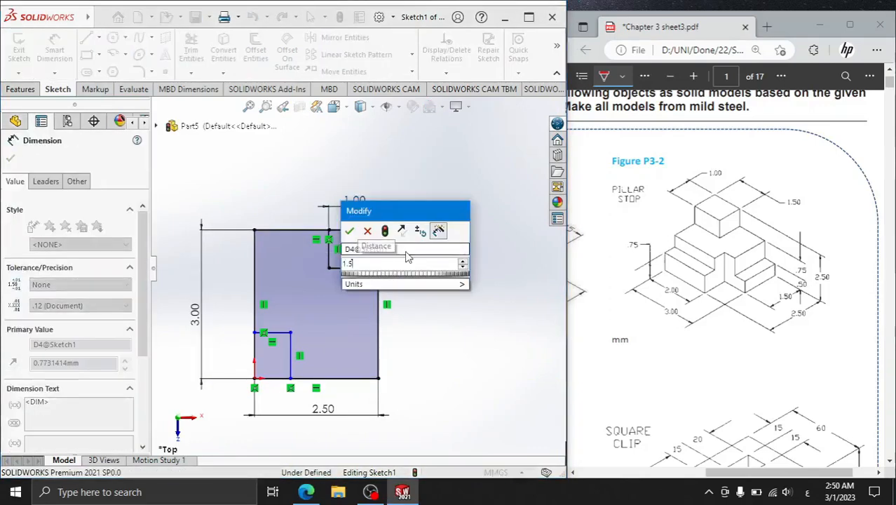
{"action": "key", "text": "Return"}
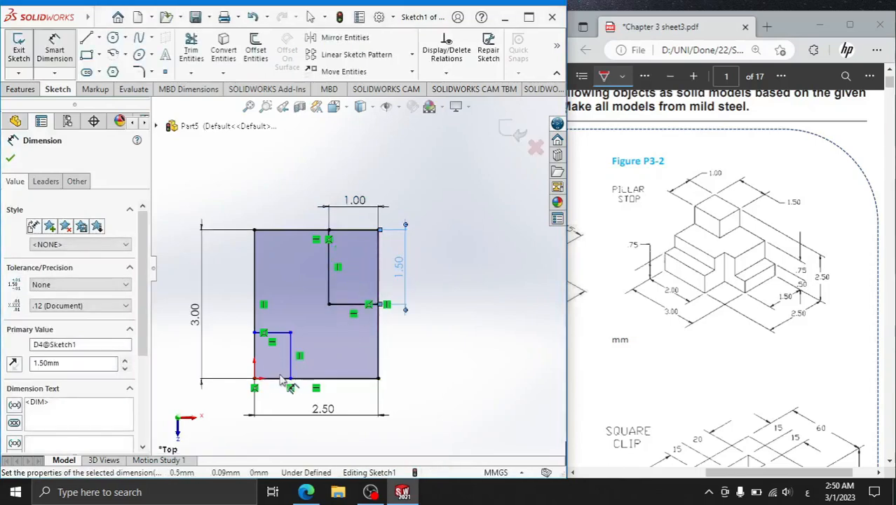
Dimension the origin corner area's width to 1 mm, between its vertical line and the rectangle's left edge.
{"action": "left_click", "coordinate": [291, 377]}
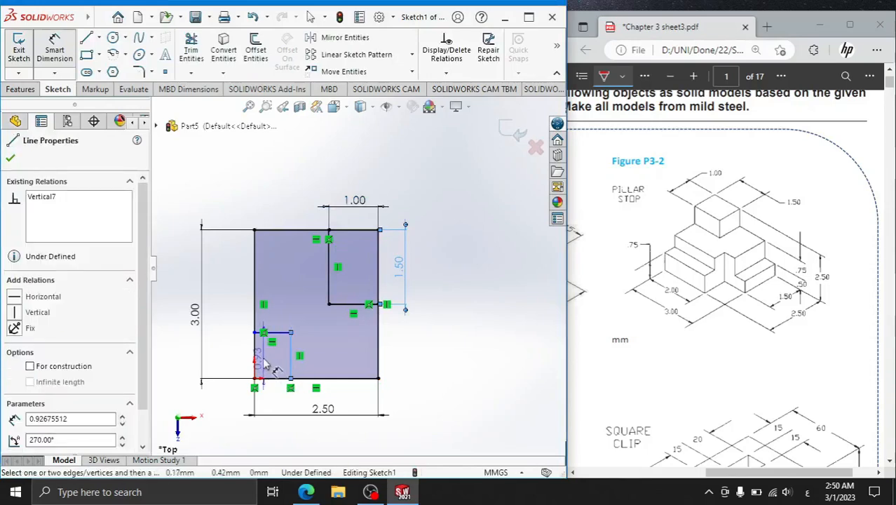
{"action": "left_click", "coordinate": [255, 358]}
{"action": "left_click", "coordinate": [275, 403]}
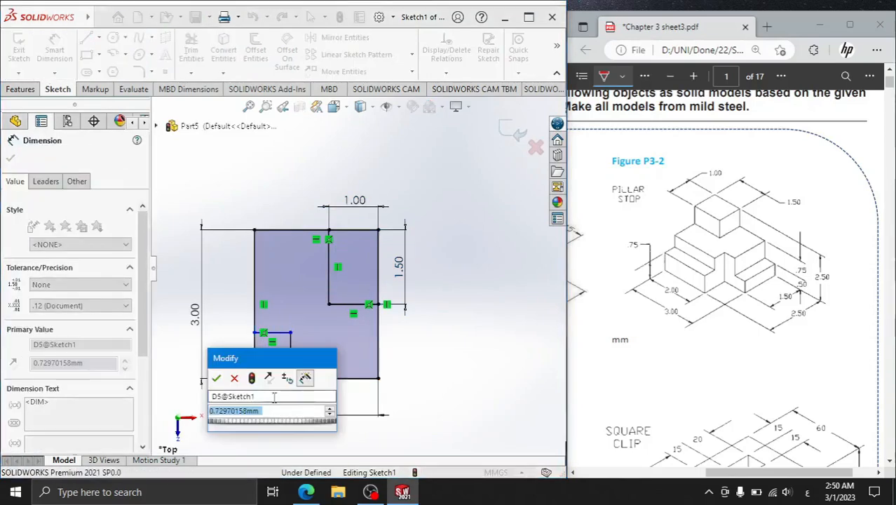
{"action": "key", "text": "Return"}
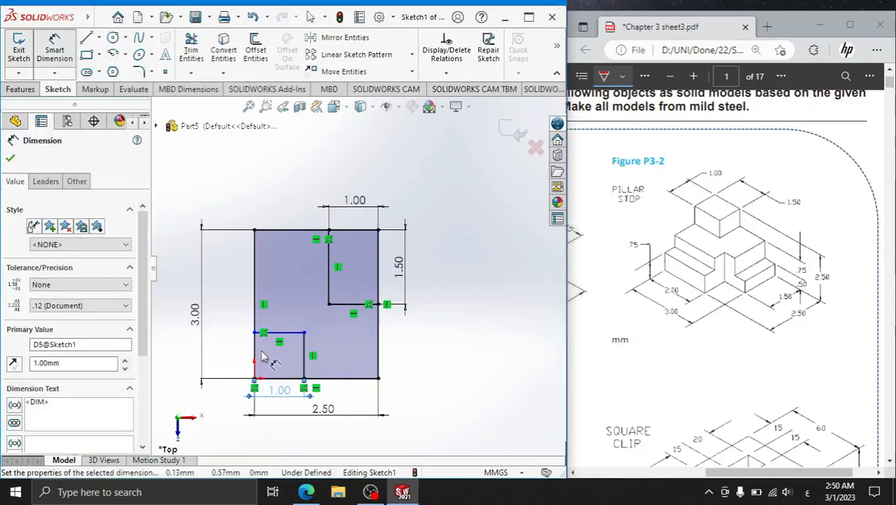
Dimension the origin corner area's height to 1 mm, between its horizontal line and the rectangle's bottom edge.
{"action": "left_click", "coordinate": [281, 333]}
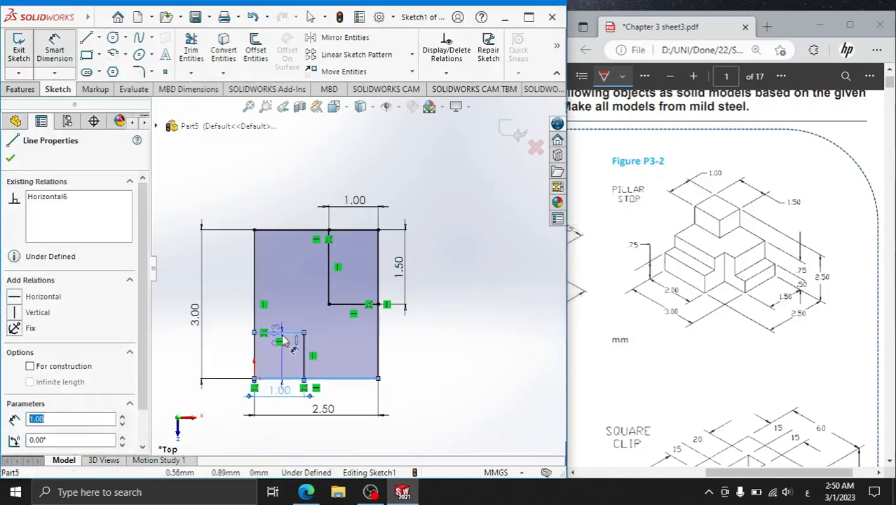
{"action": "left_click", "coordinate": [242, 358]}
{"action": "type", "text": "1"}
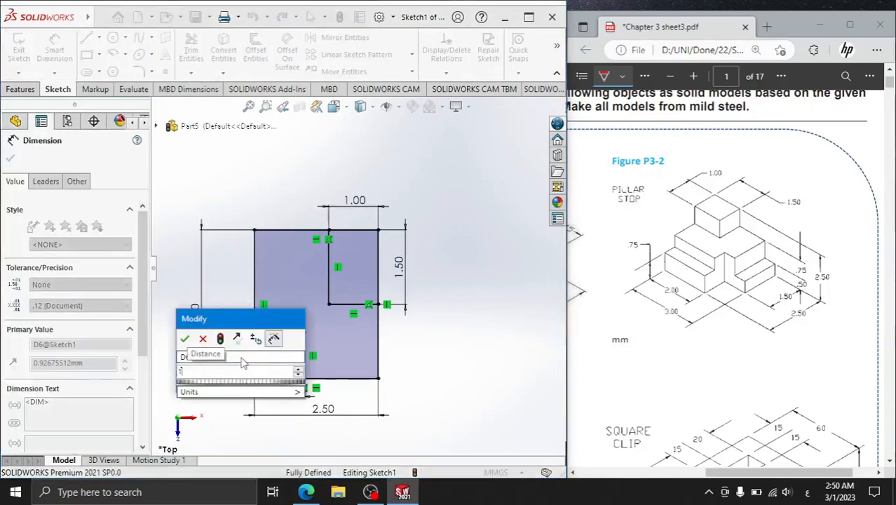
{"action": "key", "text": "Return"}
{"action": "key", "text": "Escape"}
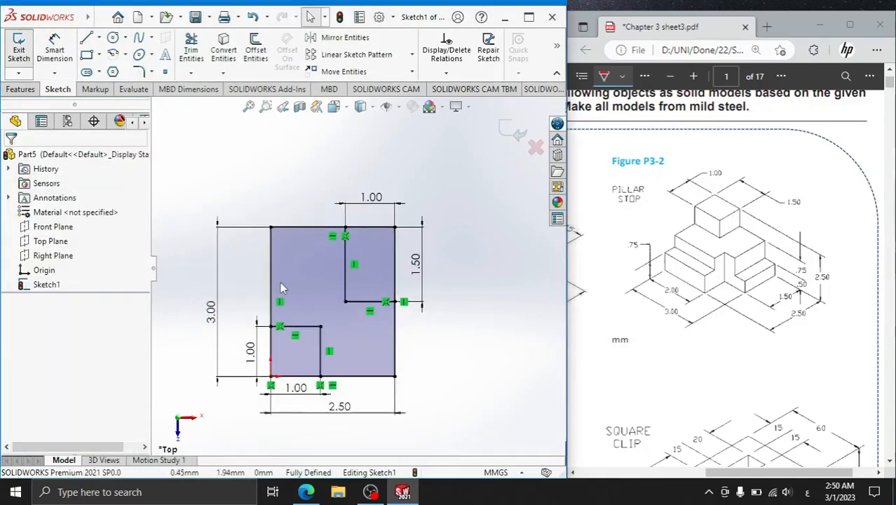
{"action": "key", "text": "f"}
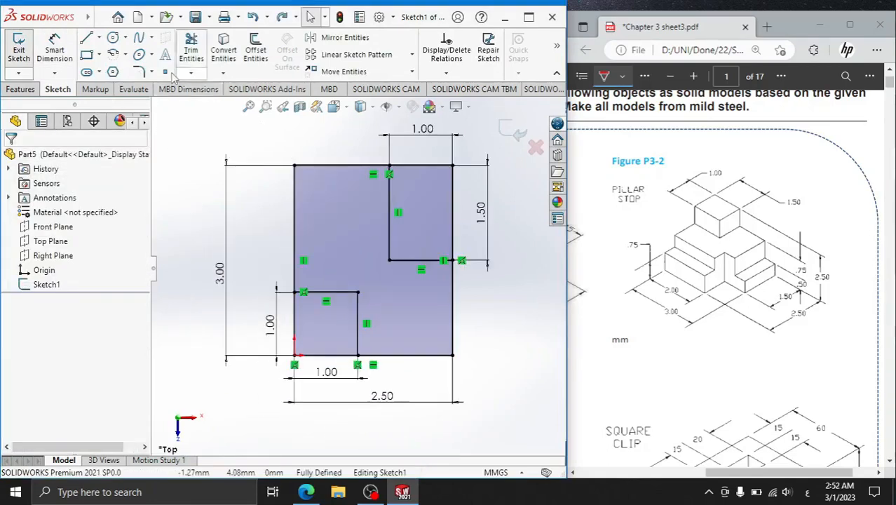
Sketch a vertical line from the rectangle's top edge down to the origin corner area, about 0.38 mm from the left edge.
{"action": "left_click", "coordinate": [87, 37]}
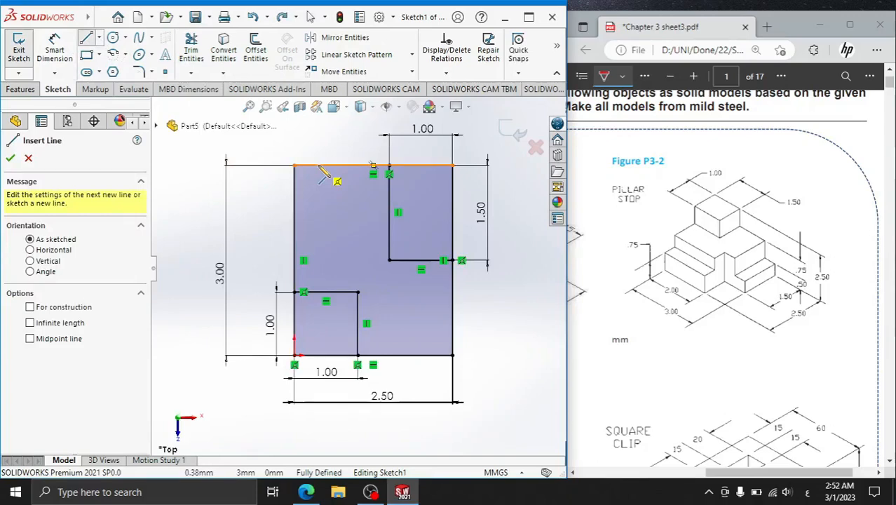
{"action": "left_click", "coordinate": [318, 166]}
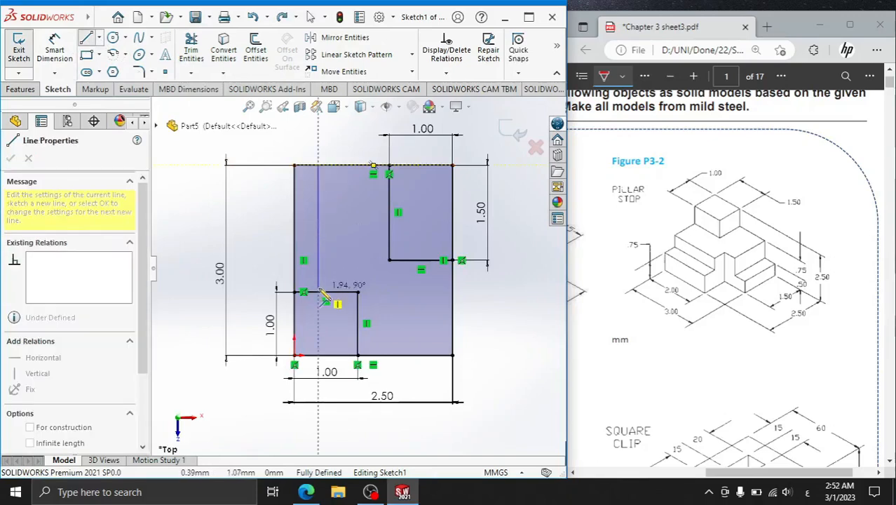
{"action": "right_click", "coordinate": [339, 229]}
{"action": "left_click", "coordinate": [349, 239]}
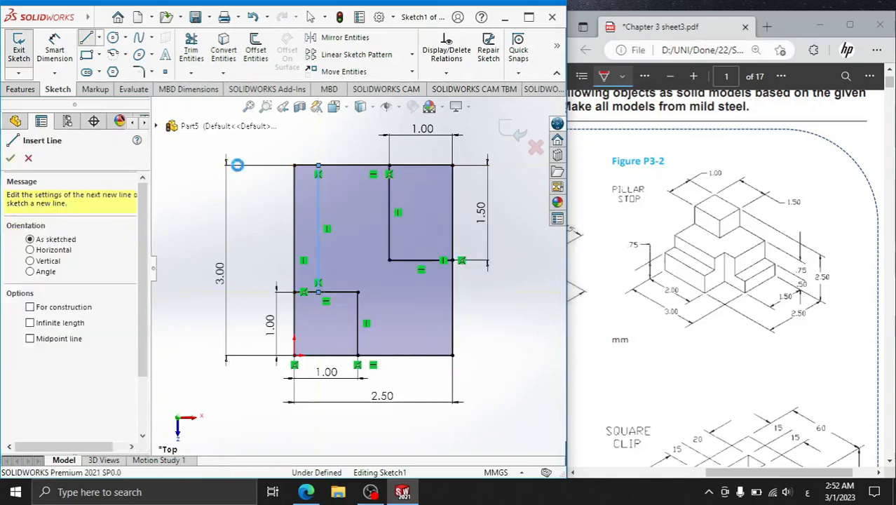
Sketch a horizontal line from the origin corner area to the rectangle's right edge, about 0.32 mm above the bottom edge.
{"action": "left_click", "coordinate": [87, 39]}
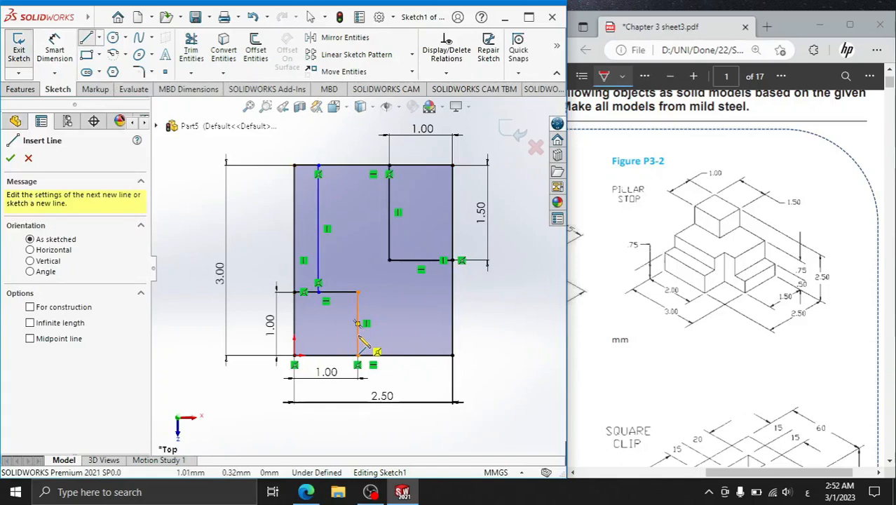
{"action": "left_click", "coordinate": [359, 335]}
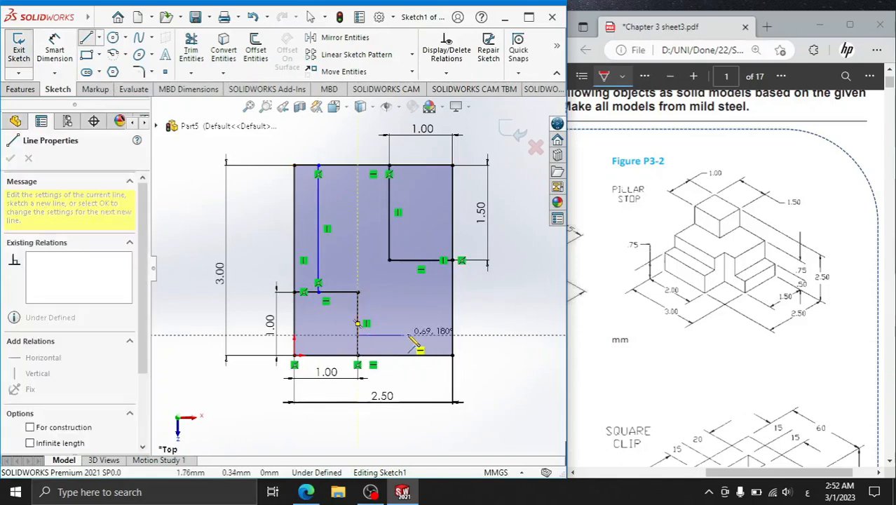
{"action": "left_click", "coordinate": [452, 335]}
{"action": "right_click", "coordinate": [481, 312]}
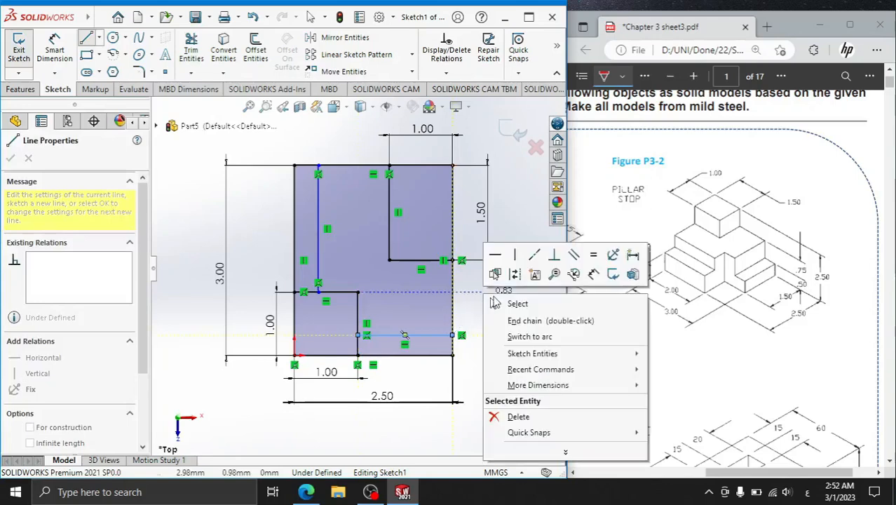
{"action": "left_click", "coordinate": [516, 303]}
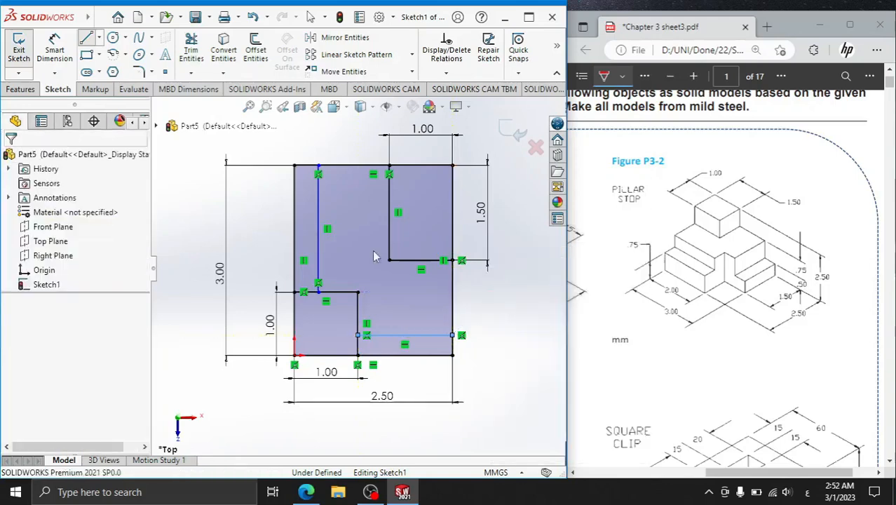
Dimension the distance between the rectangle's left edge and the adjacent long vertical line to 0.5 mm.
{"action": "left_click", "coordinate": [302, 279]}
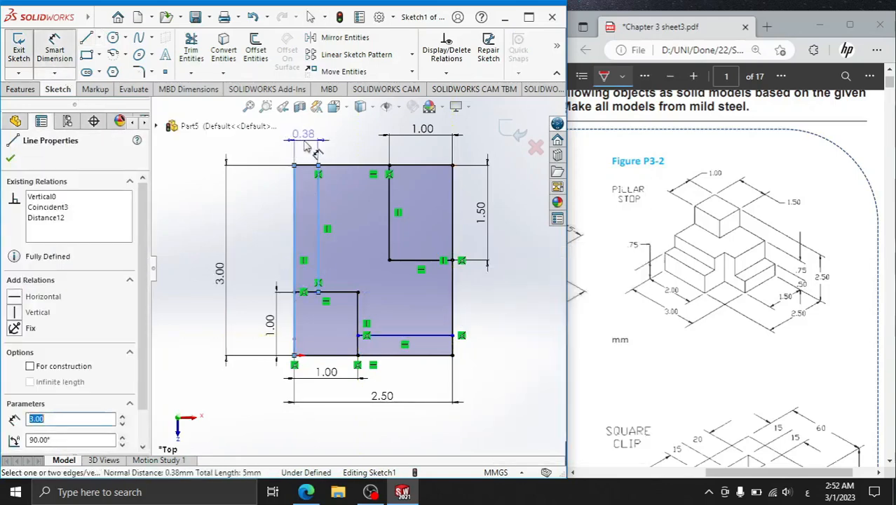
{"action": "left_click", "coordinate": [304, 138]}
{"action": "key", "text": "Return"}
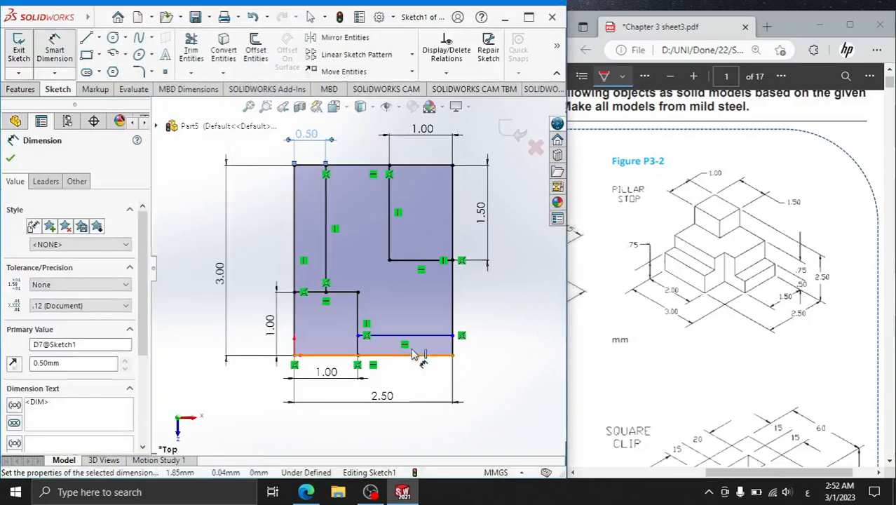
Dimension the distance between the rectangle's bottom edge and the horizontal line above it to 0.5 mm.
{"action": "left_click", "coordinate": [414, 335]}
{"action": "left_click", "coordinate": [421, 356]}
{"action": "left_click", "coordinate": [492, 348]}
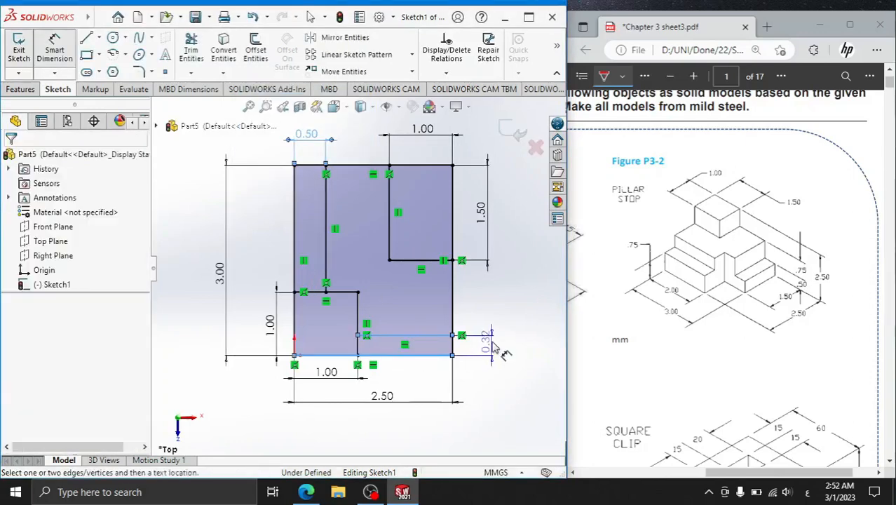
{"action": "key", "text": "Return"}
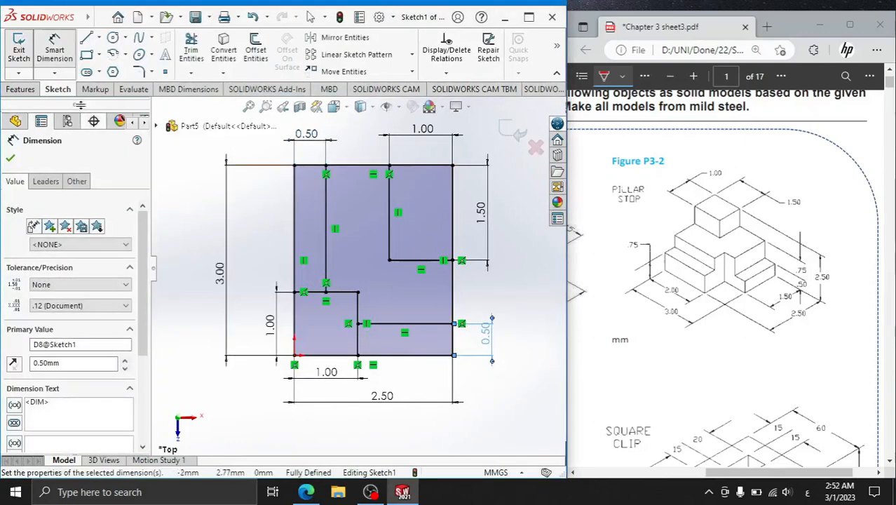
{"action": "left_click", "coordinate": [11, 157]}
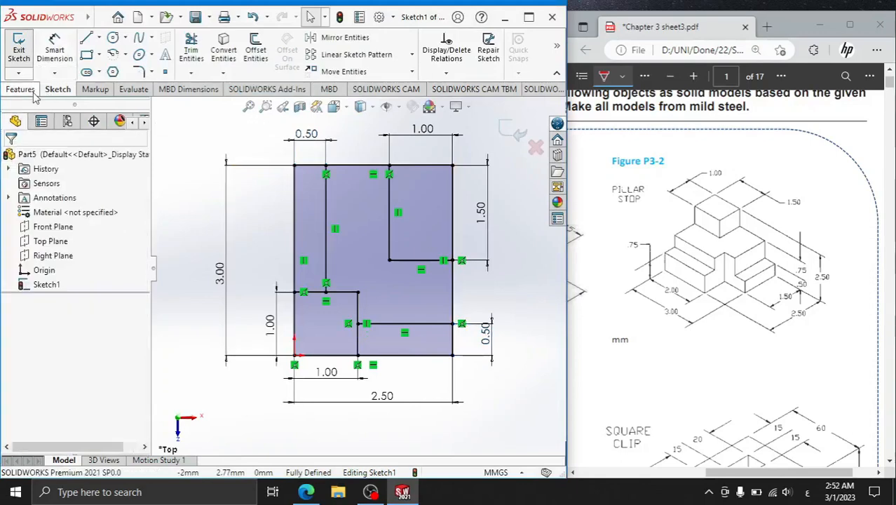
Extrude only the 1 × 1.5 mm corner region of the sketch to a 2.5 mm blind depth as the tall pillar.
{"action": "left_click", "coordinate": [20, 89]}
{"action": "left_click", "coordinate": [23, 50]}
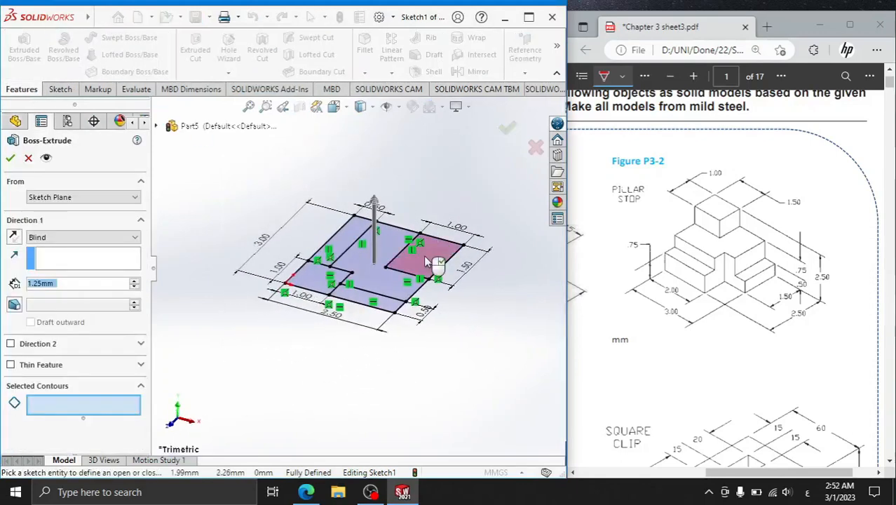
{"action": "left_click", "coordinate": [435, 258]}
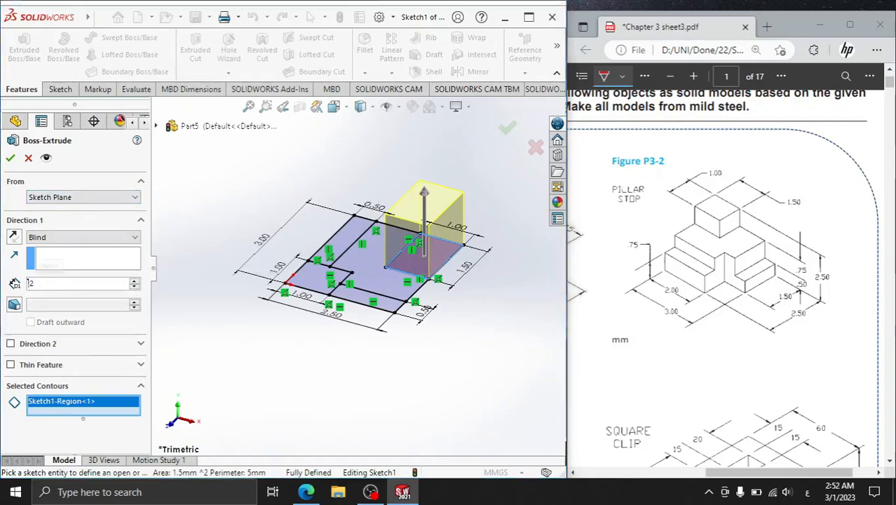
{"action": "type", "text": "2.5"}
{"action": "key", "text": "Return"}
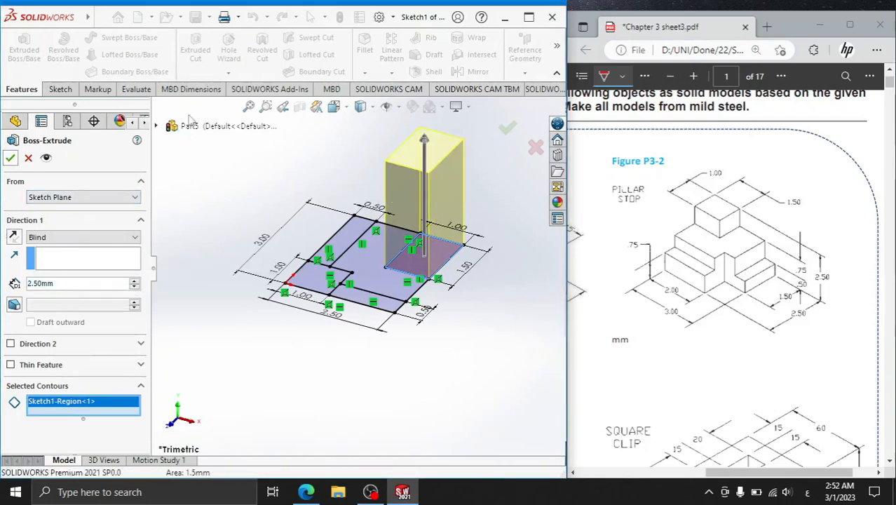
{"action": "left_click", "coordinate": [11, 158]}
Extrude the large middle region of Sketch1 1.25 mm, marking that height in red on the Figure P3-2 drawing.
{"action": "left_click", "coordinate": [24, 50]}
{"action": "left_click", "coordinate": [156, 126]}
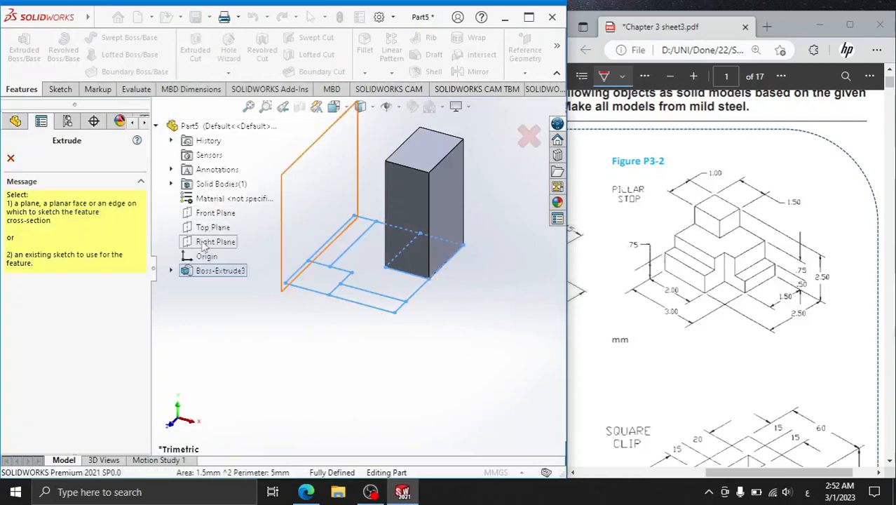
{"action": "left_click", "coordinate": [171, 270]}
{"action": "left_click", "coordinate": [211, 285]}
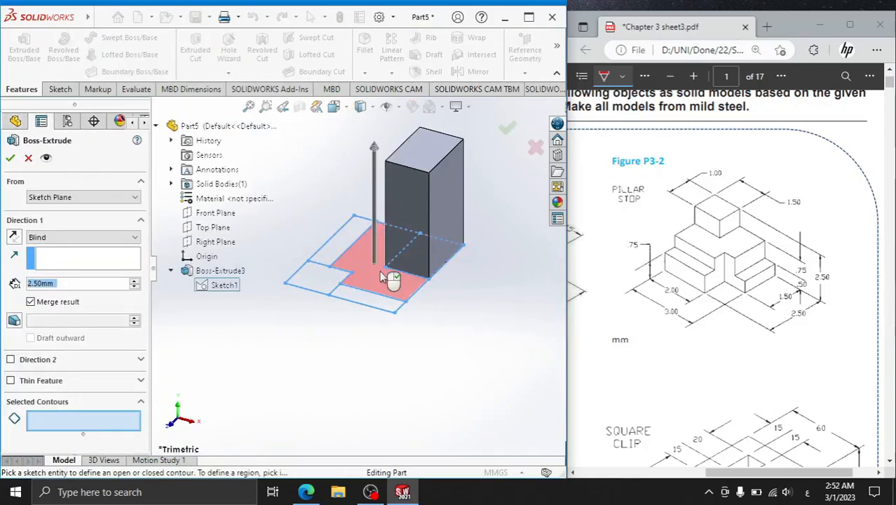
{"action": "left_click", "coordinate": [384, 277]}
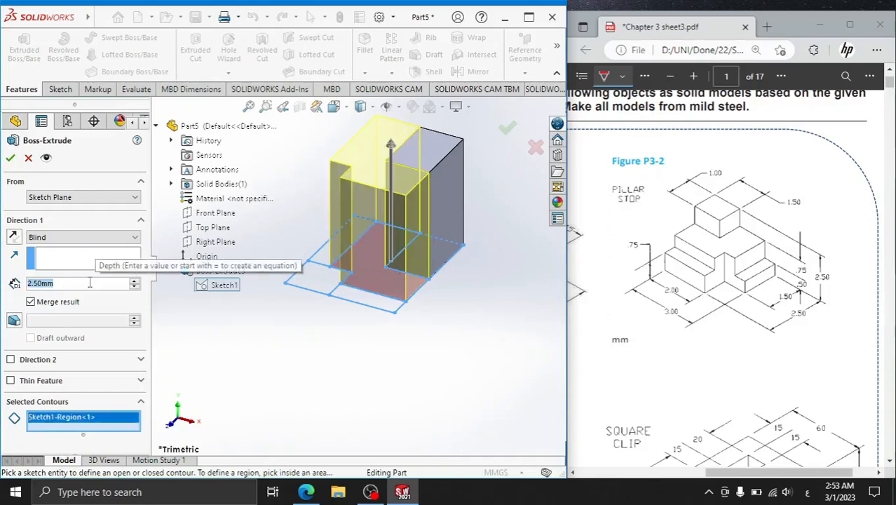
{"action": "type", "text": "1.5"}
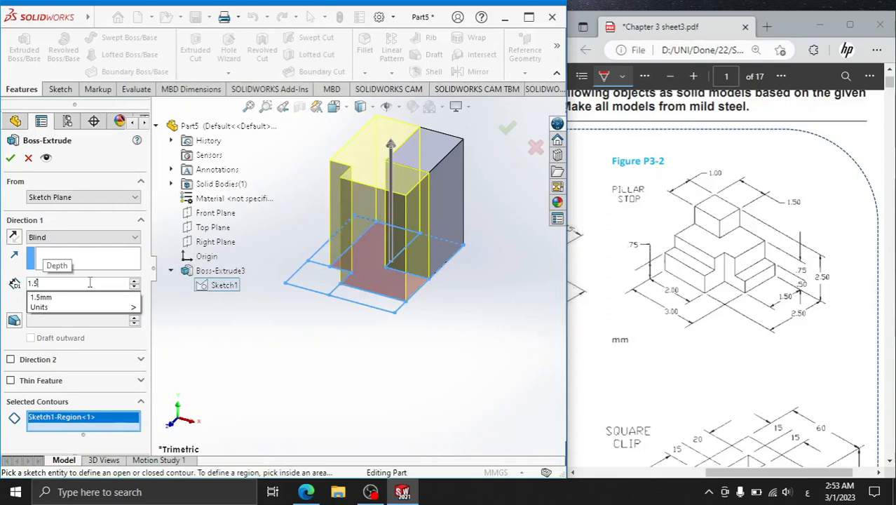
{"action": "key", "text": "BackSpace"}
{"action": "type", "text": "2"}
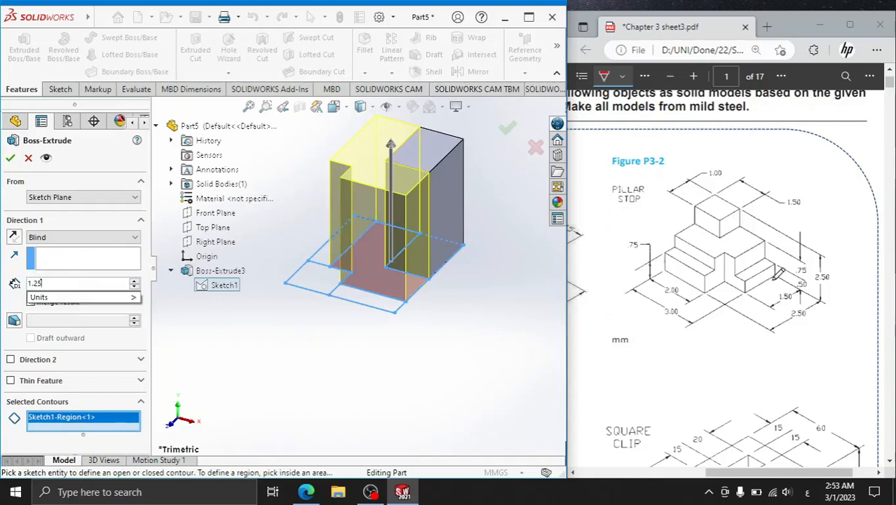
{"action": "type", "text": "5"}
{"action": "left_click_drag", "start_coordinate": [815, 285], "coordinate": [813, 294]}
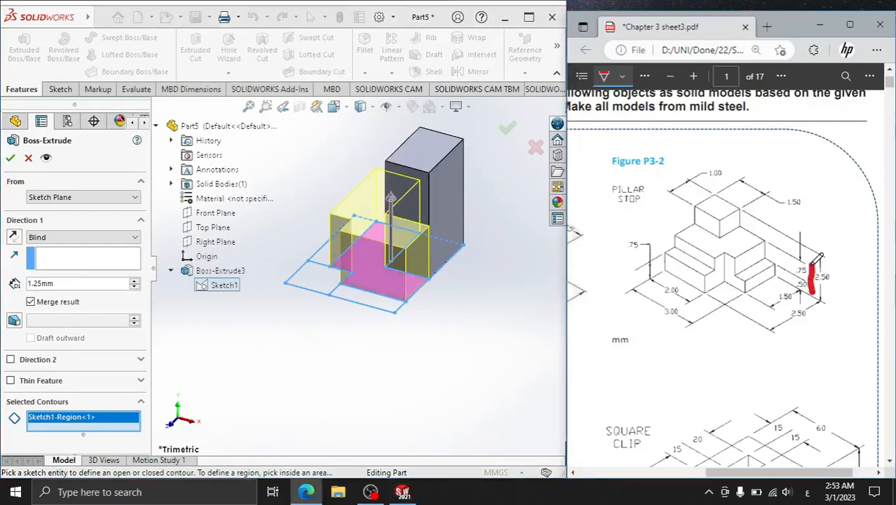
{"action": "left_click", "coordinate": [11, 159]}
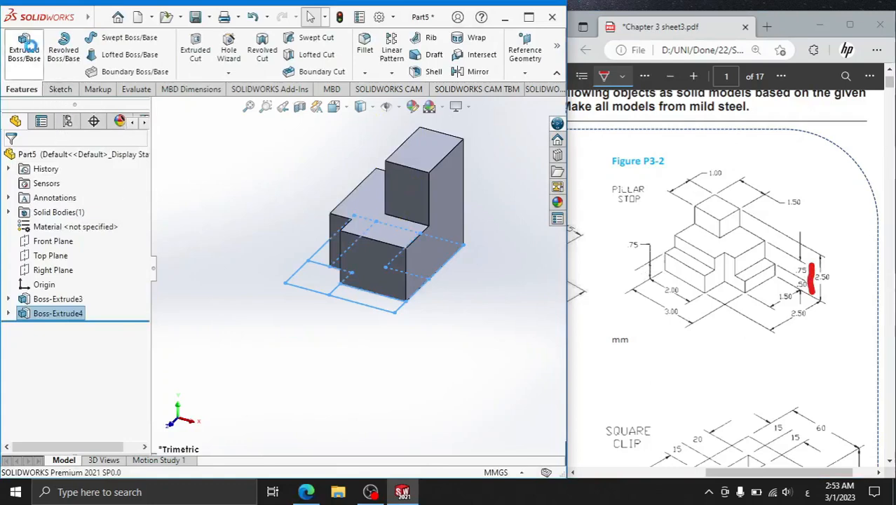
Extrude the 0.5 mm wide front strip of Sketch1 to a 0.5 mm blind depth as the lower front step.
{"action": "left_click", "coordinate": [24, 49]}
{"action": "left_click", "coordinate": [224, 284]}
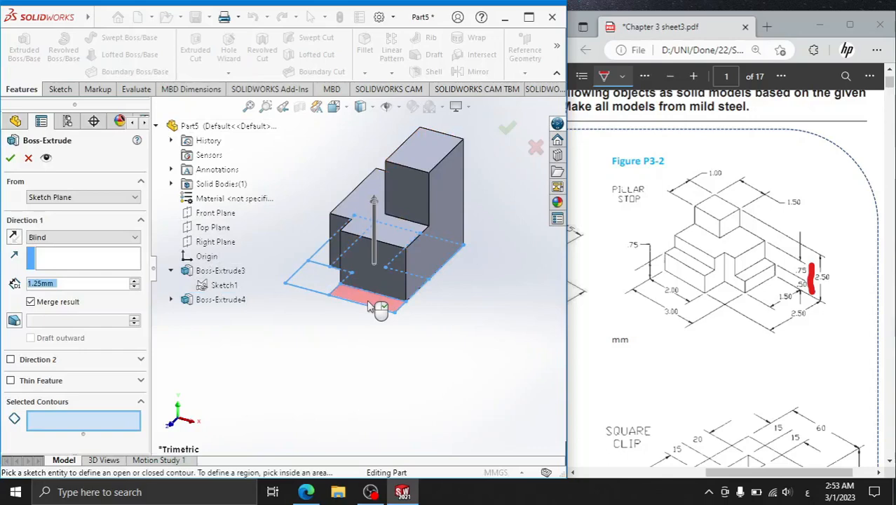
{"action": "left_click", "coordinate": [368, 304]}
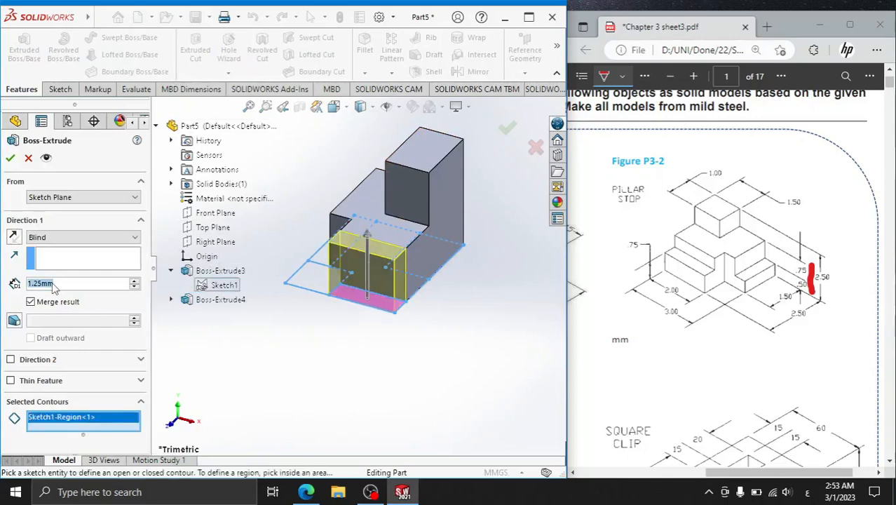
{"action": "type", "text": "0.5"}
{"action": "key", "text": "Return"}
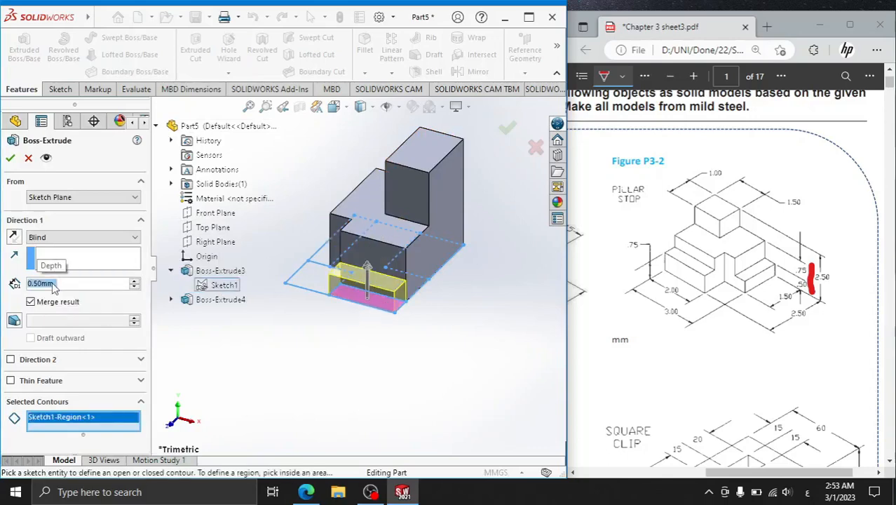
{"action": "left_click", "coordinate": [12, 157]}
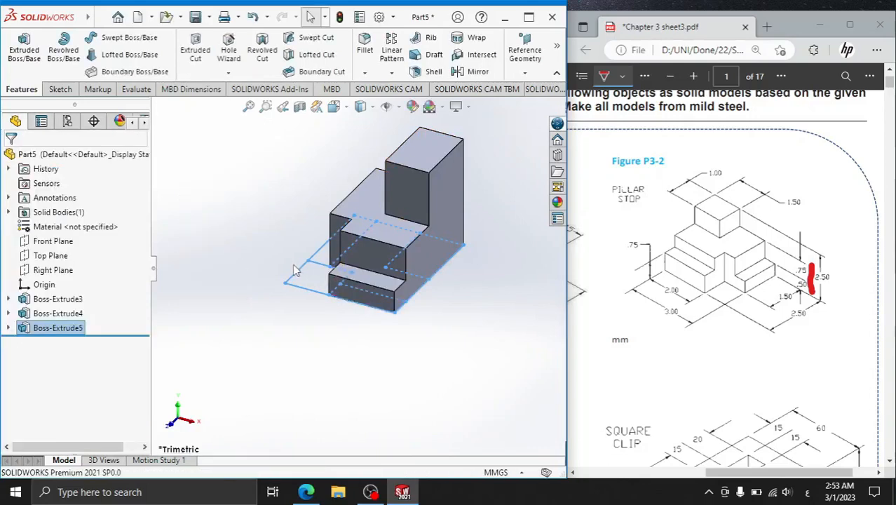
Extrude the 0.5 mm wide strip along the left edge of Sketch1 to a 0.75 mm blind depth as the side step.
{"action": "mouse_move", "coordinate": [255, 222]}
{"action": "middle_mouse_down"}
{"action": "mouse_move", "coordinate": [274, 208]}
{"action": "mouse_move", "coordinate": [146, 134]}
{"action": "middle_mouse_up"}
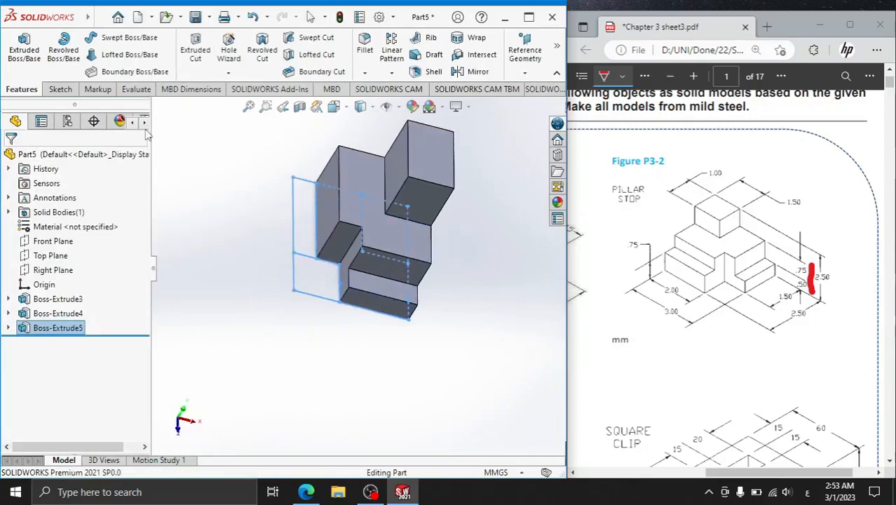
{"action": "left_click", "coordinate": [24, 49]}
{"action": "left_click", "coordinate": [225, 286]}
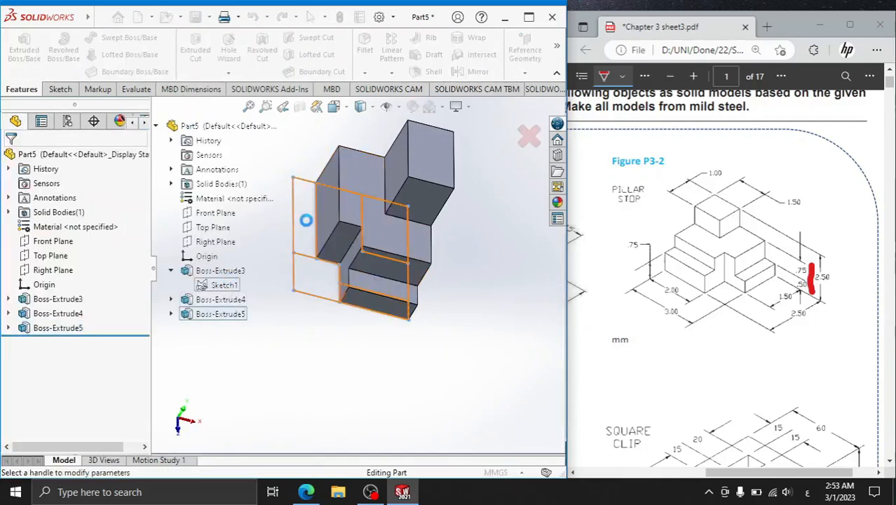
{"action": "left_click", "coordinate": [308, 226]}
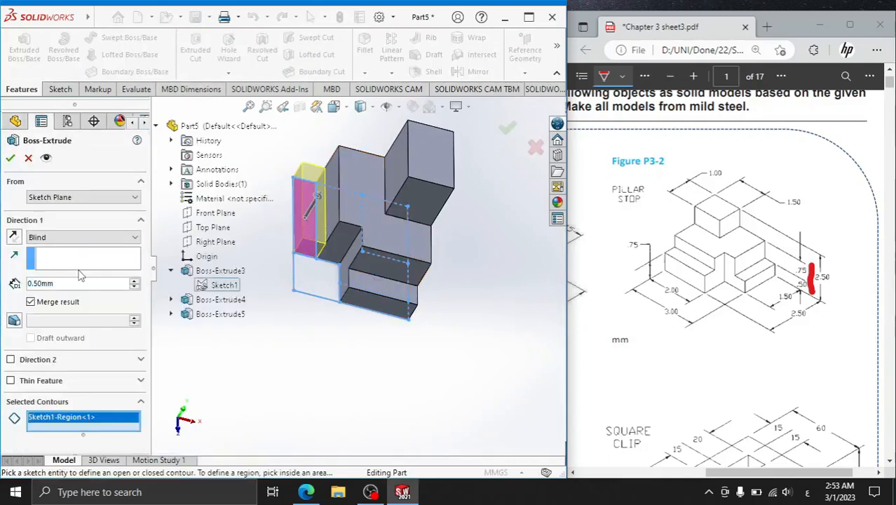
{"action": "type", "text": "0.75"}
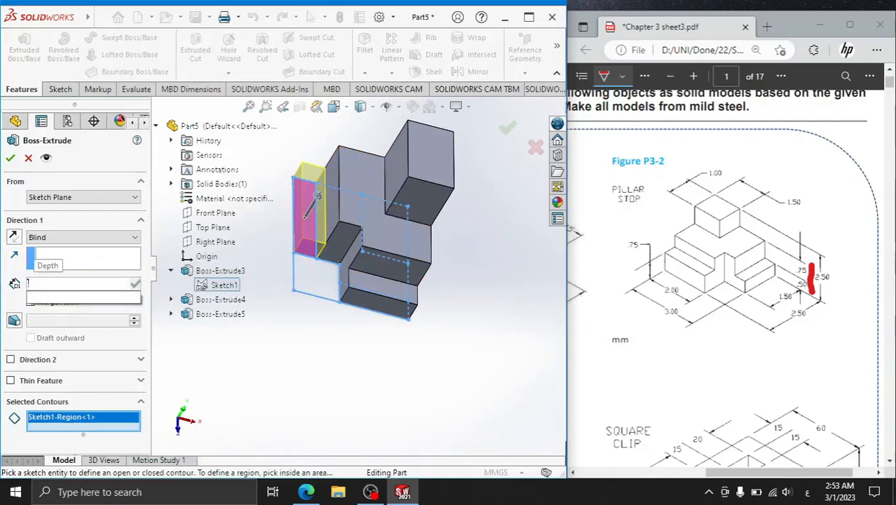
{"action": "key", "text": "Return"}
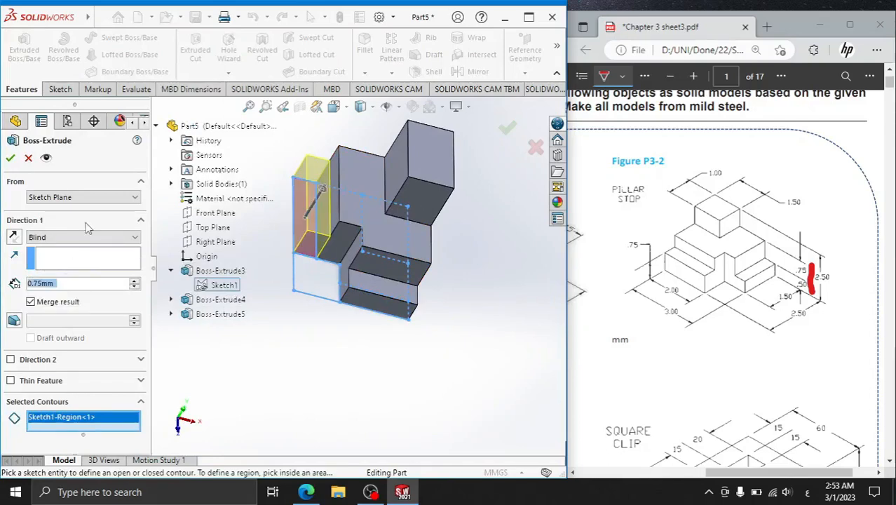
{"action": "left_click", "coordinate": [12, 159]}
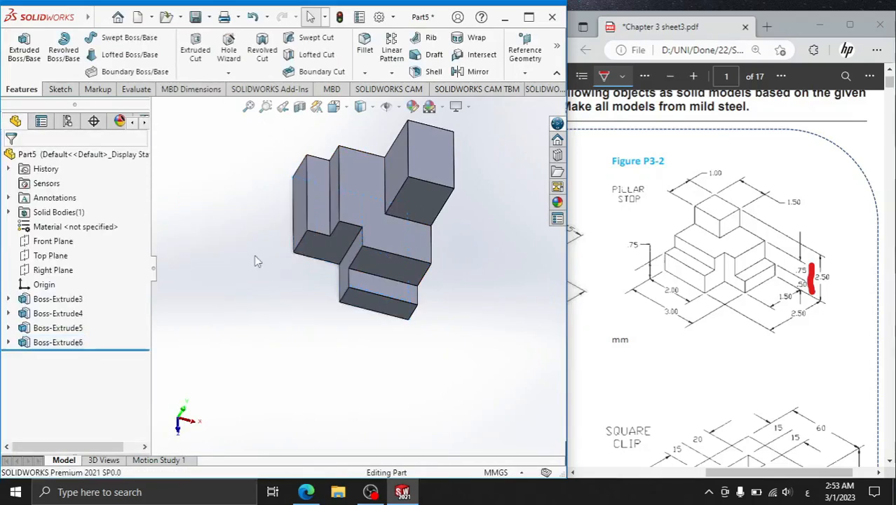
Examine the pillar stop from several preset orientations and free angles, comparing its shape with Figure P3-2.
{"action": "key", "text": "space"}
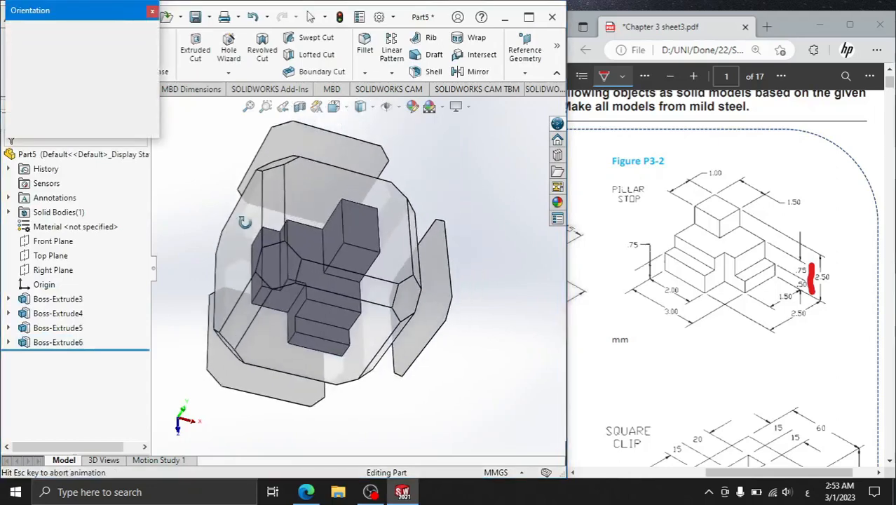
{"action": "left_click", "coordinate": [239, 310]}
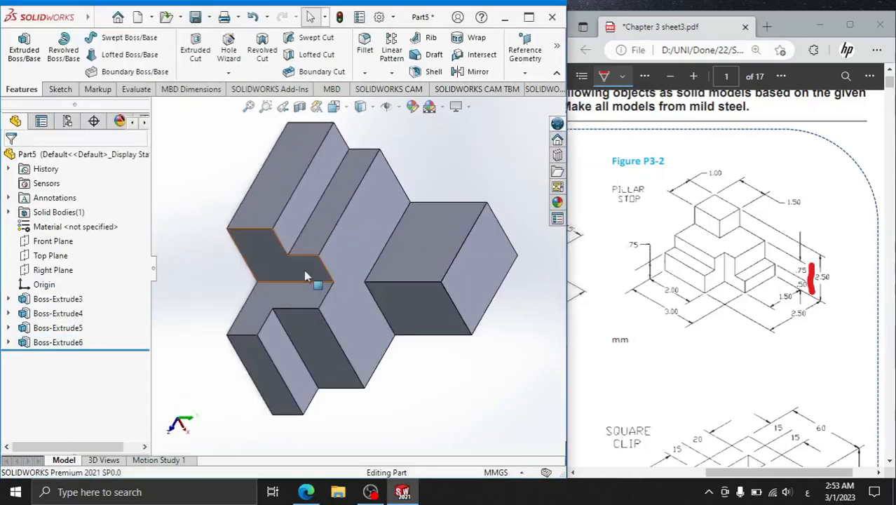
{"action": "key", "text": "space"}
{"action": "left_click", "coordinate": [249, 270]}
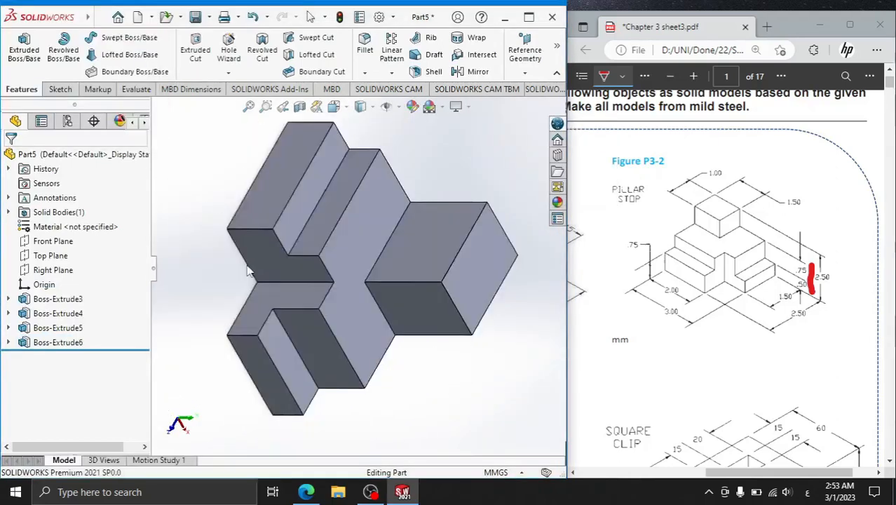
{"action": "key", "text": "space"}
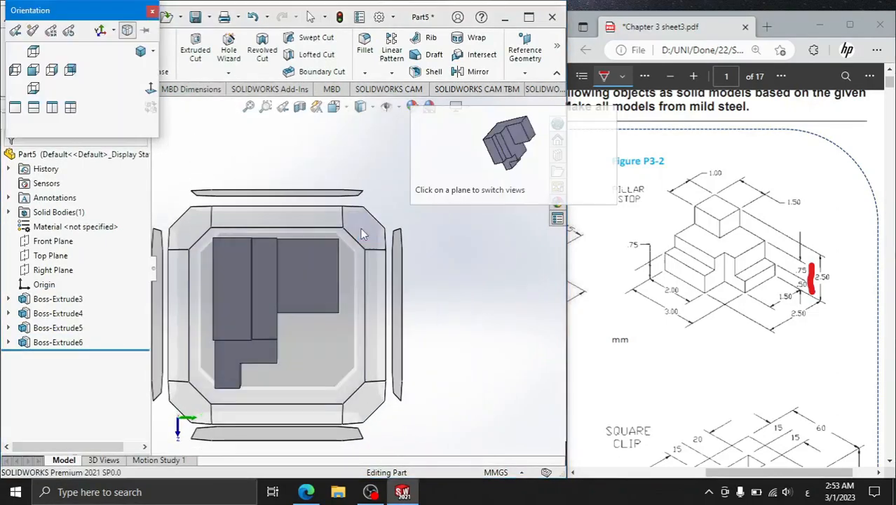
{"action": "left_click", "coordinate": [396, 309]}
{"action": "middle_click_drag", "start_coordinate": [436, 300], "coordinate": [324, 273]}
{"action": "scroll", "coordinate": [367, 268], "scroll_direction": "up", "scroll_amount": 6}
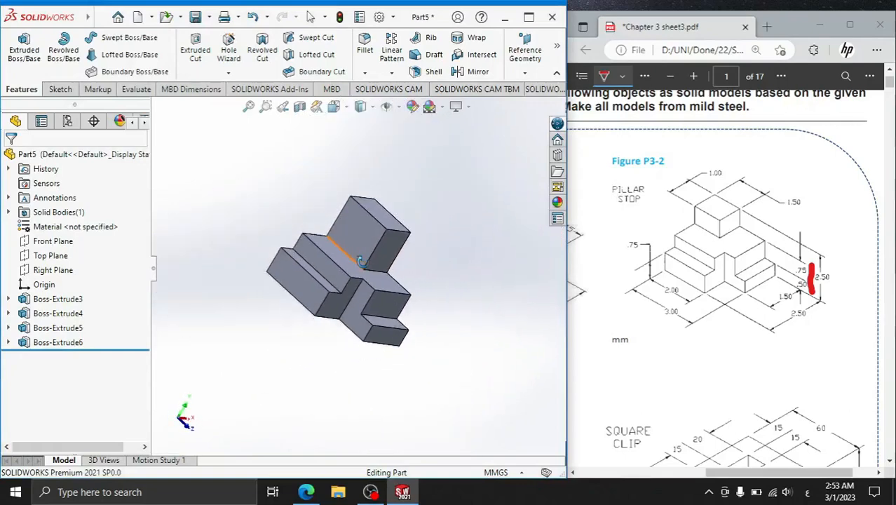
{"action": "middle_click_drag", "start_coordinate": [486, 319], "coordinate": [519, 322]}
{"action": "mouse_move", "coordinate": [286, 214]}
{"action": "middle_mouse_down"}
{"action": "mouse_move", "coordinate": [250, 220]}
{"action": "mouse_move", "coordinate": [238, 201]}
{"action": "mouse_move", "coordinate": [284, 221]}
{"action": "mouse_move", "coordinate": [281, 204]}
{"action": "middle_mouse_up"}
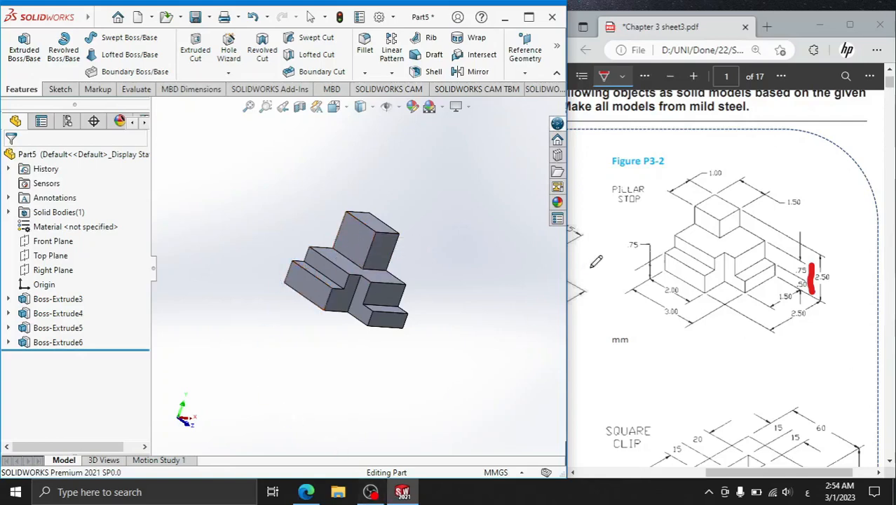
Bring the split block of Figure P3-3 into view on the exercise sheet and show the pillar stop in a matching isometric view.
{"action": "left_click_drag", "start_coordinate": [721, 473], "coordinate": [610, 443]}
{"action": "scroll", "coordinate": [668, 299], "scroll_direction": "down", "scroll_amount": 3}
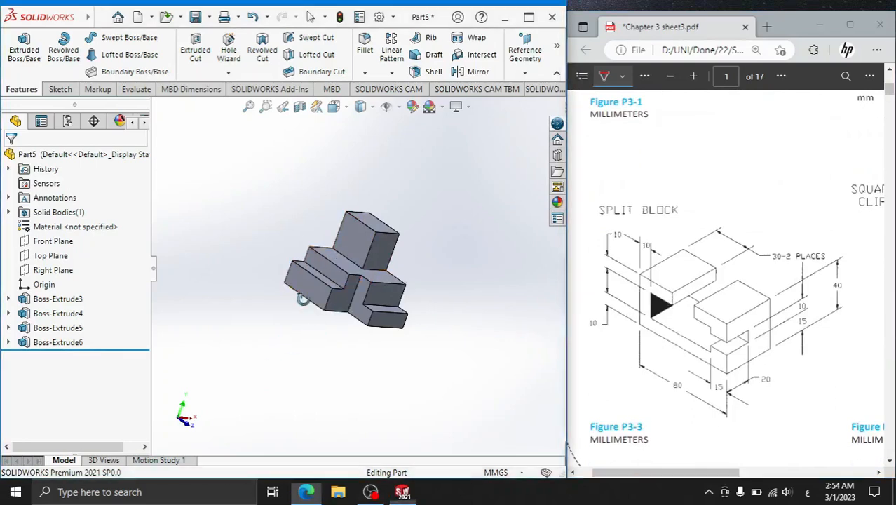
{"action": "key", "text": "space"}
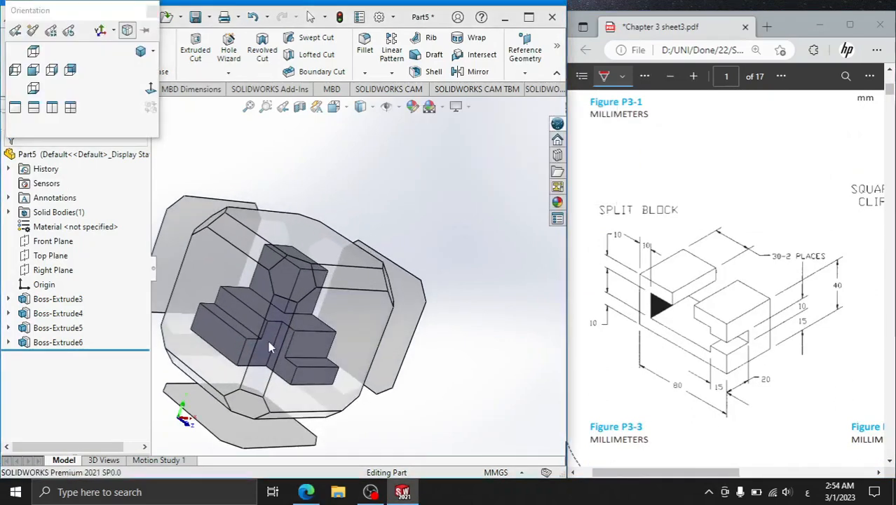
{"action": "left_click", "coordinate": [273, 343]}
{"action": "key", "text": "space"}
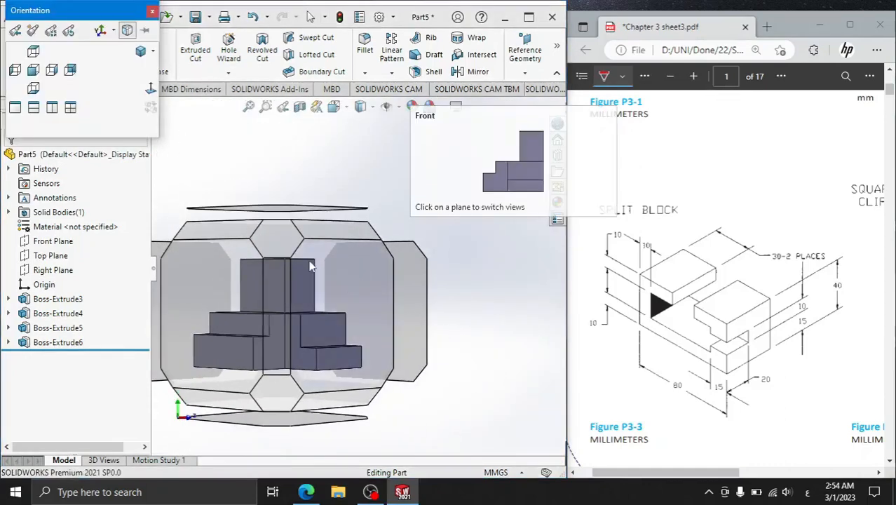
{"action": "left_click", "coordinate": [279, 231]}
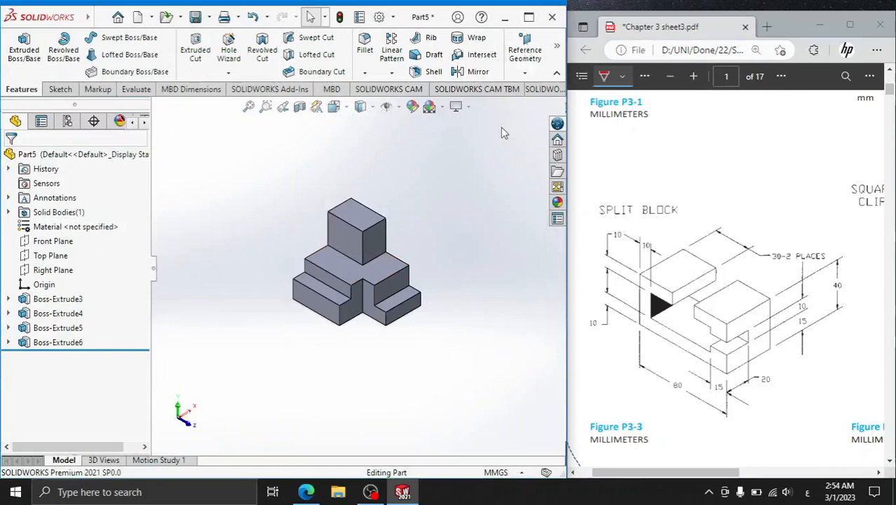
{"action": "scroll", "coordinate": [499, 137], "scroll_direction": "down", "scroll_amount": 2}
{"action": "scroll", "coordinate": [312, 322], "scroll_direction": "up", "scroll_amount": 1}
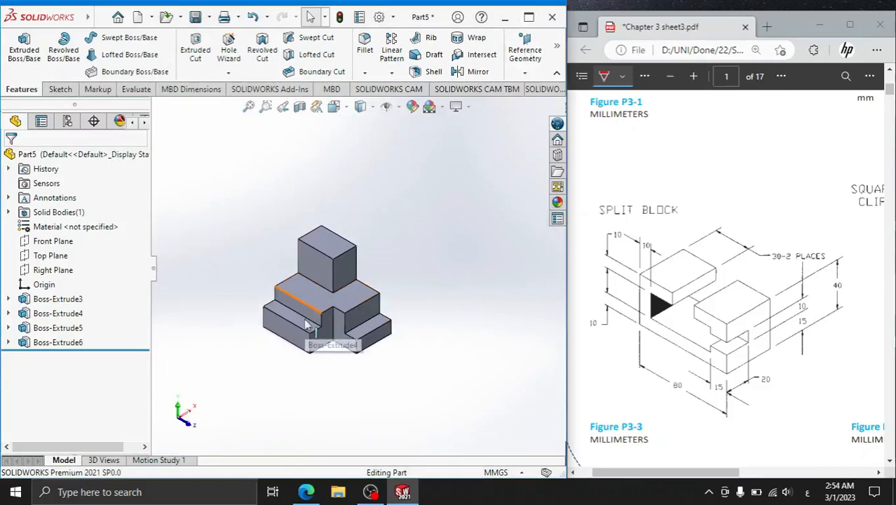
{"action": "scroll", "coordinate": [305, 334], "scroll_direction": "down", "scroll_amount": 1}
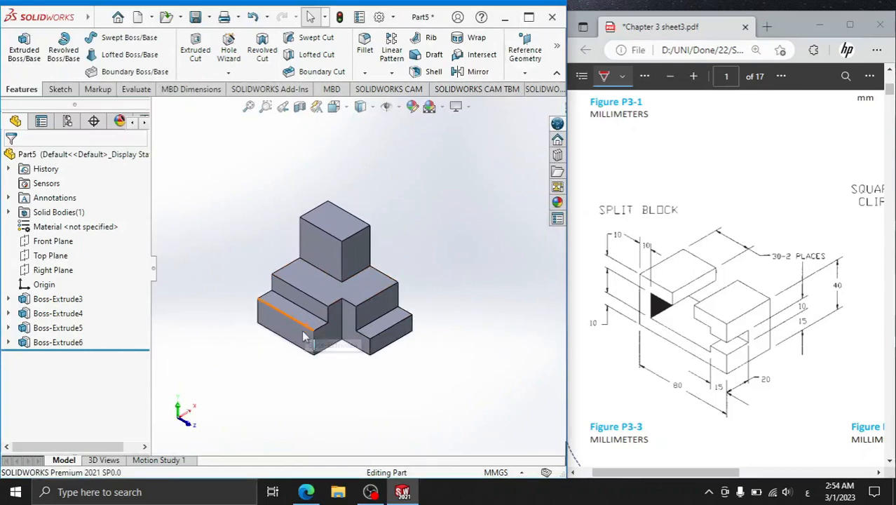
{"action": "left_click", "coordinate": [530, 17]}
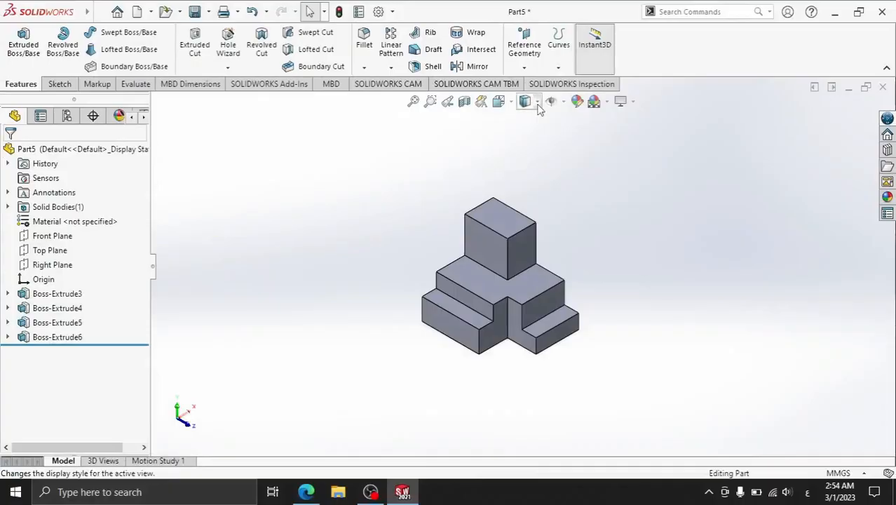
{"action": "left_click", "coordinate": [858, 16]}
{"action": "left_click_drag", "start_coordinate": [501, 67], "coordinate": [0, 84]}
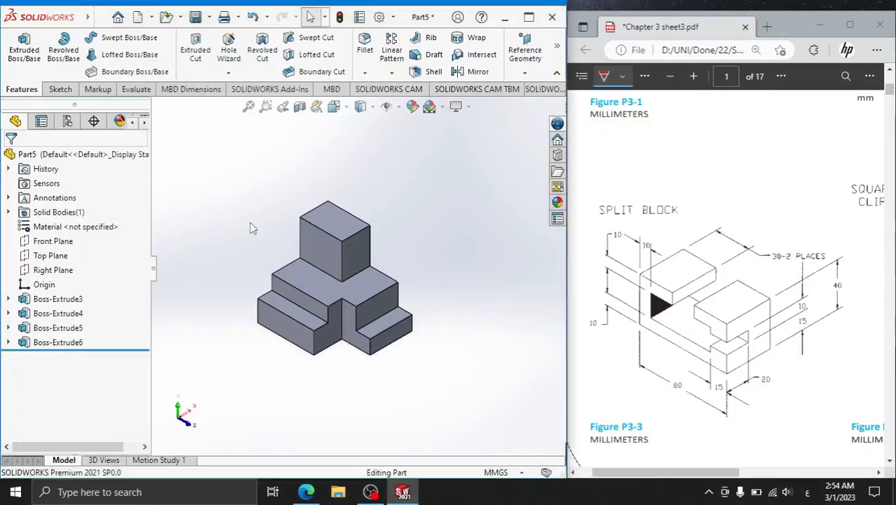
Create a new part document for the split block.
{"action": "key", "text": "ctrl+n"}
{"action": "left_click", "coordinate": [545, 411]}
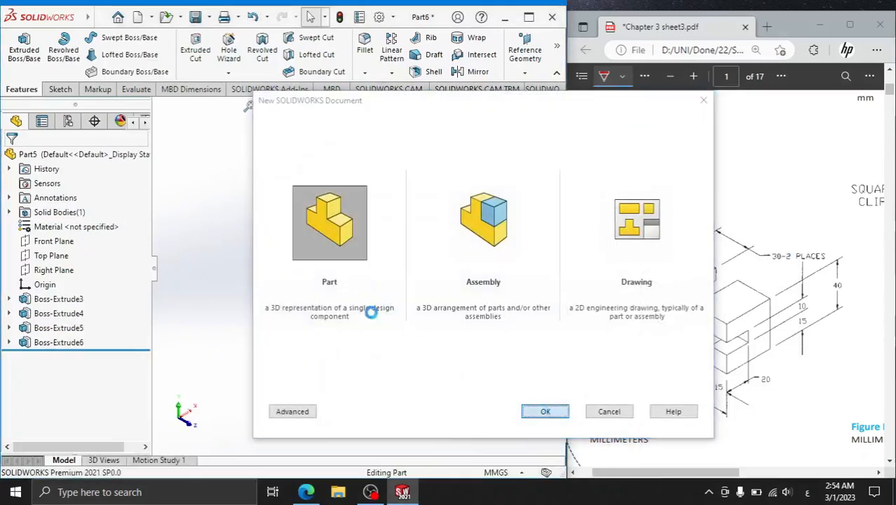
Close the pillar stop part without saving its changes, keeping the new split block part open.
{"action": "mouse_move", "coordinate": [403, 495]}
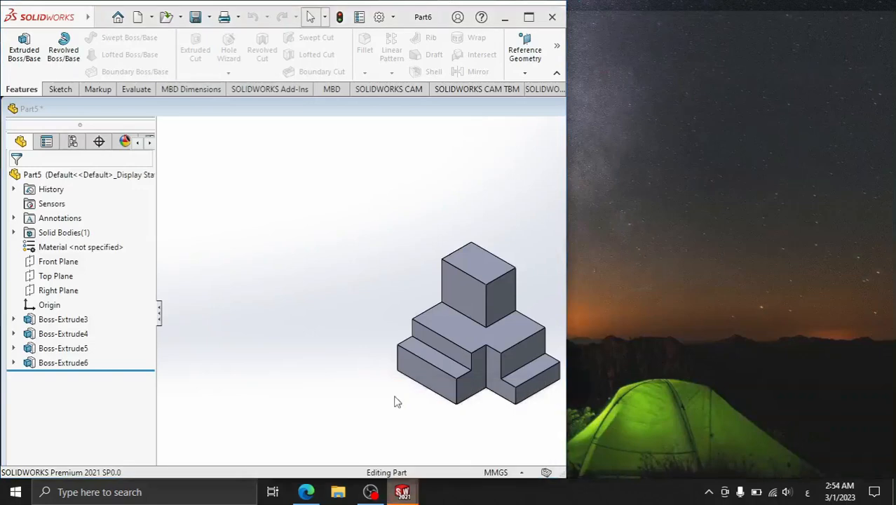
{"action": "left_click", "coordinate": [402, 393]}
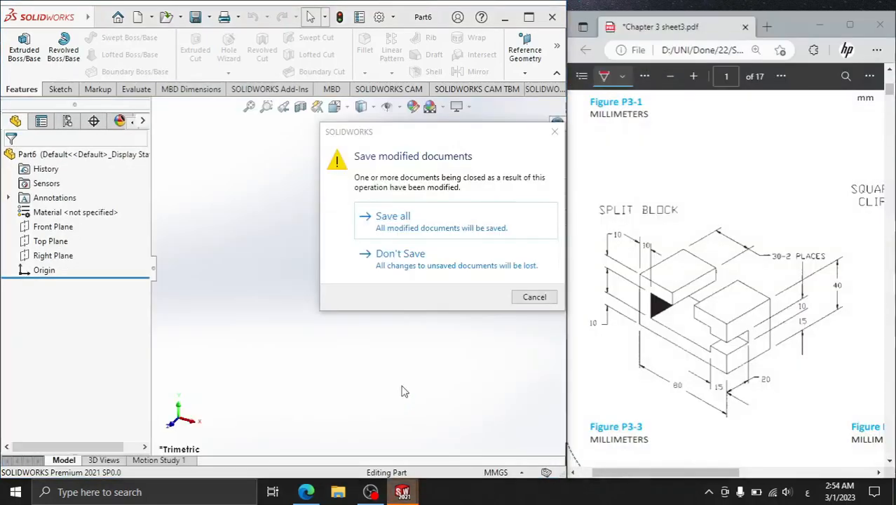
{"action": "left_click", "coordinate": [416, 270]}
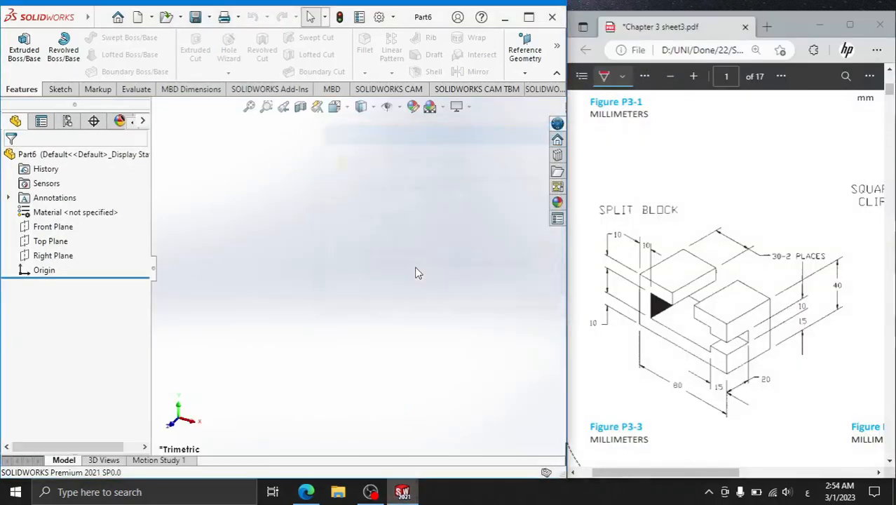
On the Front Plane, sketch the outer outline of the split block from the origin, starting with a vertical line about 15.6 mm long.
{"action": "left_click", "coordinate": [67, 88]}
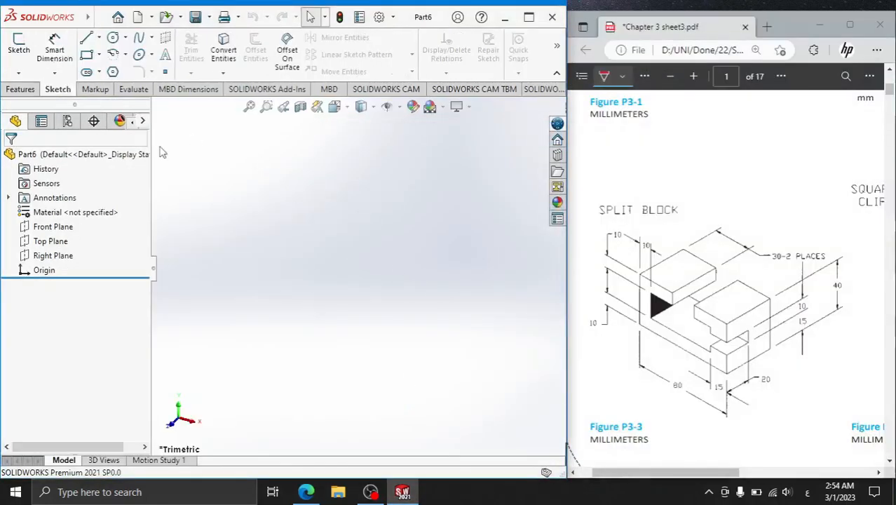
{"action": "left_click", "coordinate": [87, 39]}
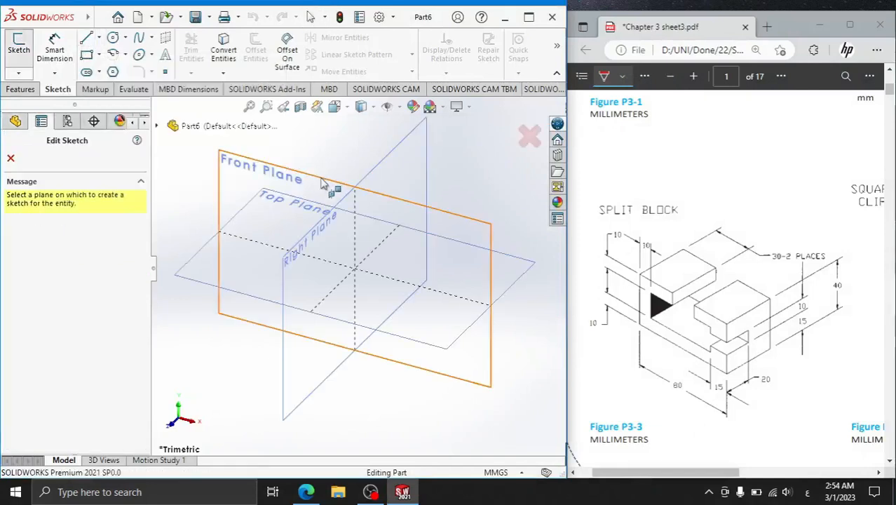
{"action": "left_click", "coordinate": [257, 188]}
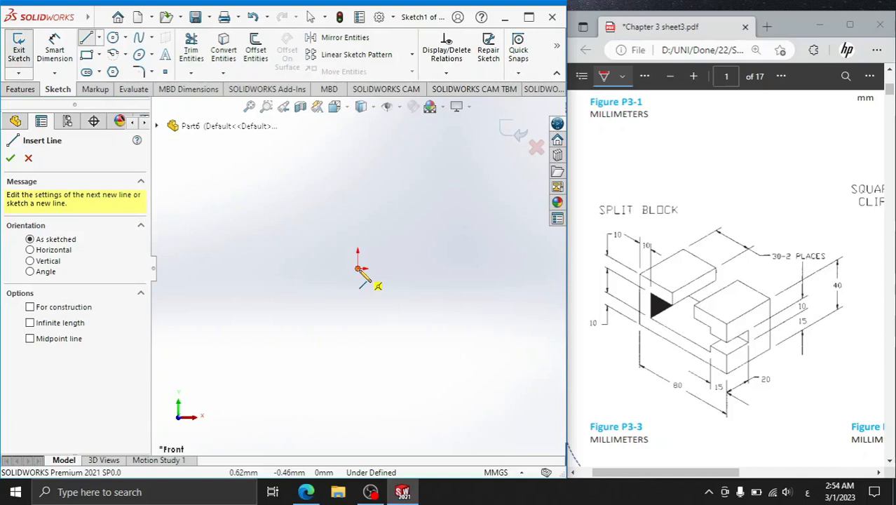
{"action": "left_click", "coordinate": [357, 268]}
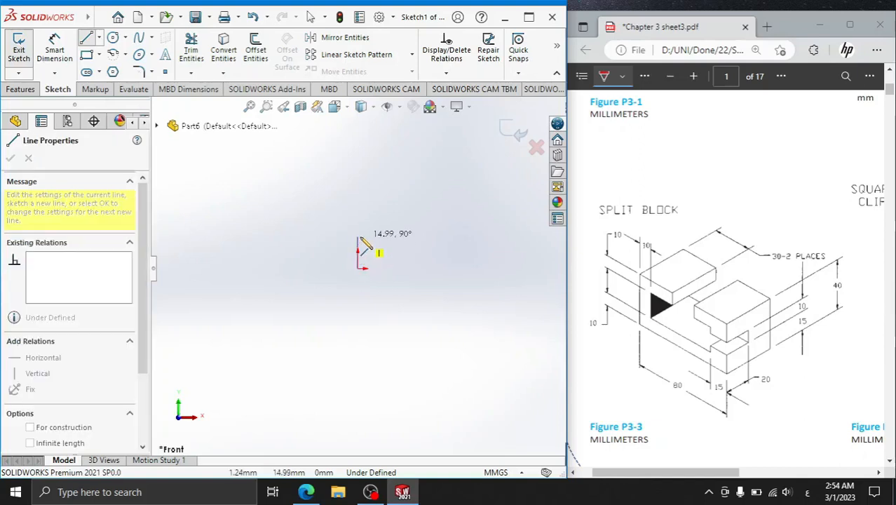
{"action": "left_click", "coordinate": [358, 235]}
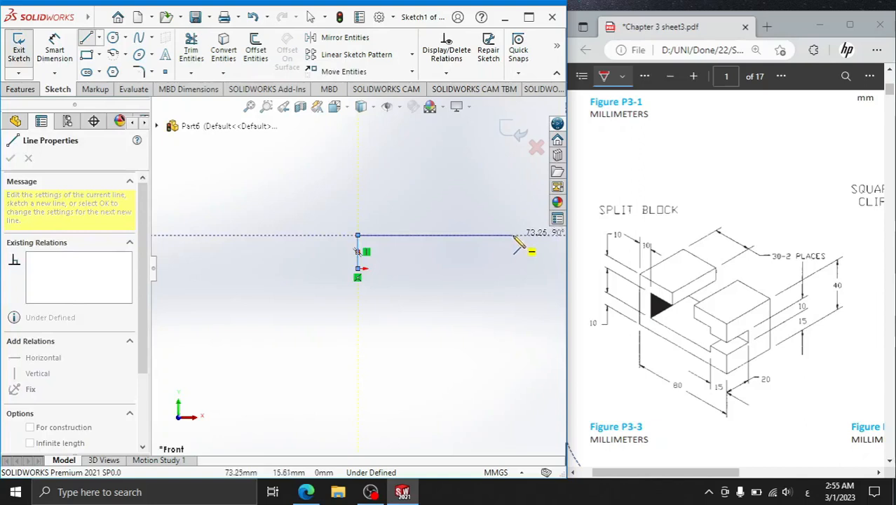
{"action": "left_click", "coordinate": [522, 235]}
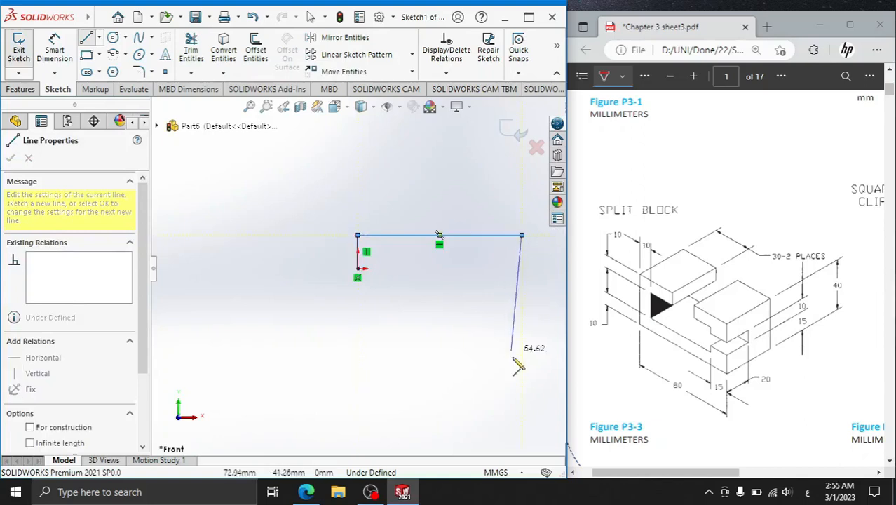
{"action": "left_click", "coordinate": [522, 407]}
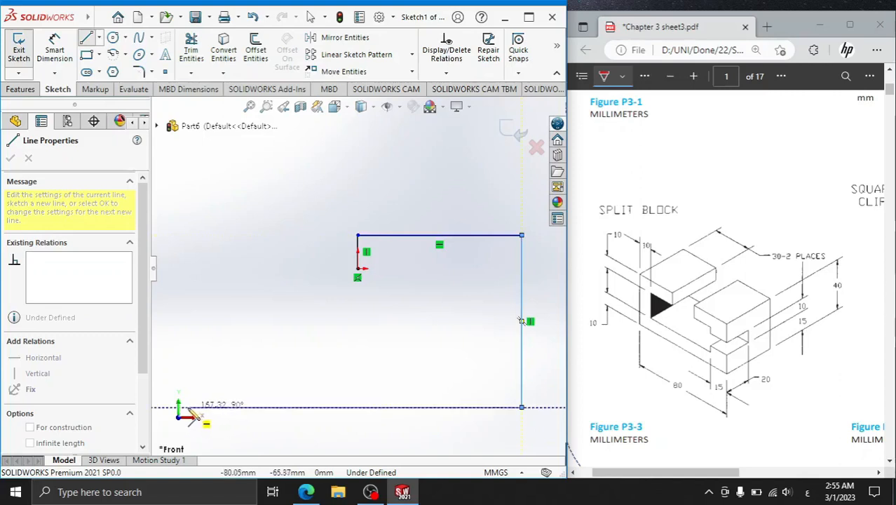
{"action": "scroll", "coordinate": [189, 409], "scroll_direction": "up", "scroll_amount": 1}
{"action": "left_click", "coordinate": [182, 385]}
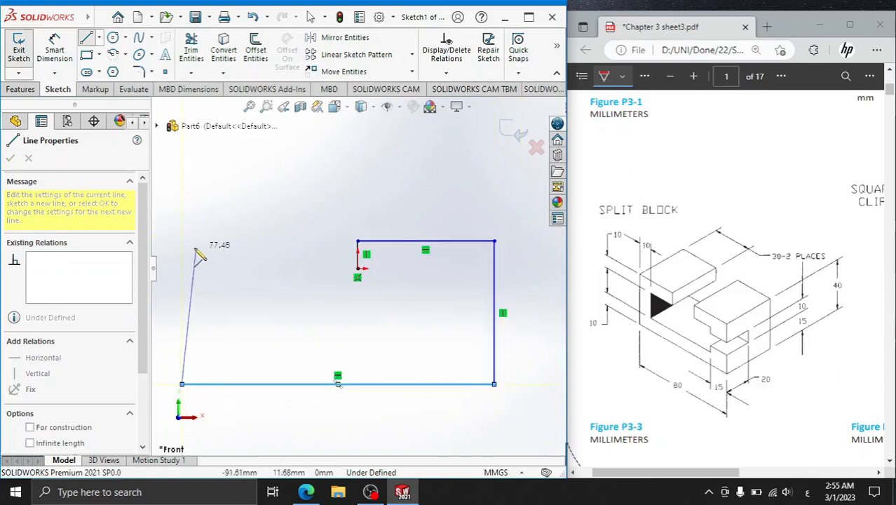
{"action": "left_click", "coordinate": [182, 240]}
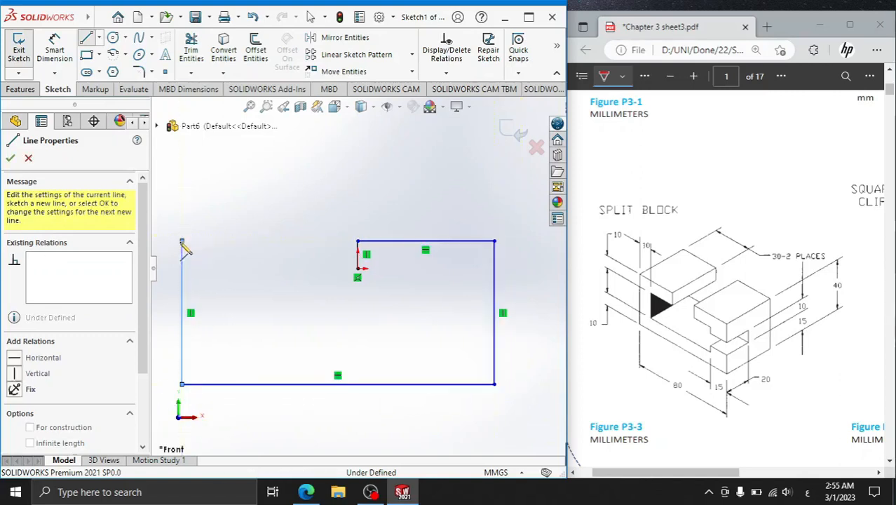
Complete the C-shaped profile with an upper-left flange about 63 mm long and the inner outline, closing it at the origin.
{"action": "left_click", "coordinate": [294, 241]}
{"action": "left_click", "coordinate": [294, 268]}
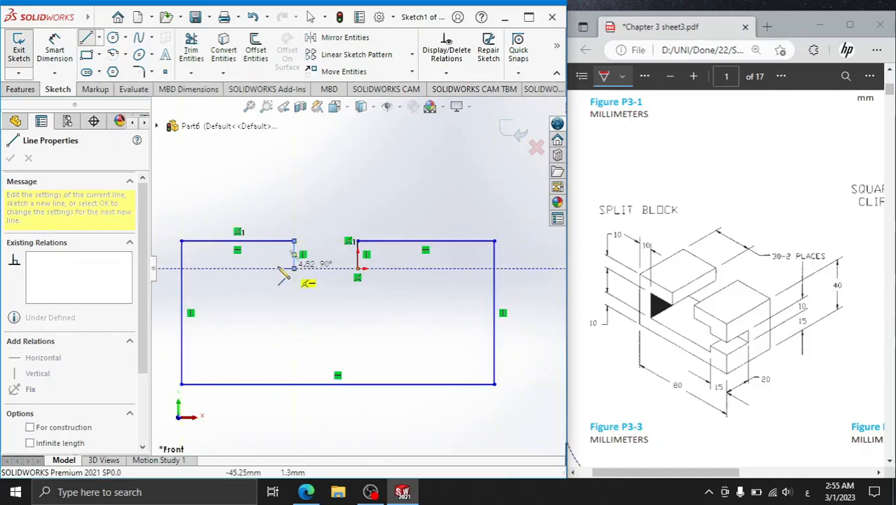
{"action": "left_click", "coordinate": [204, 268]}
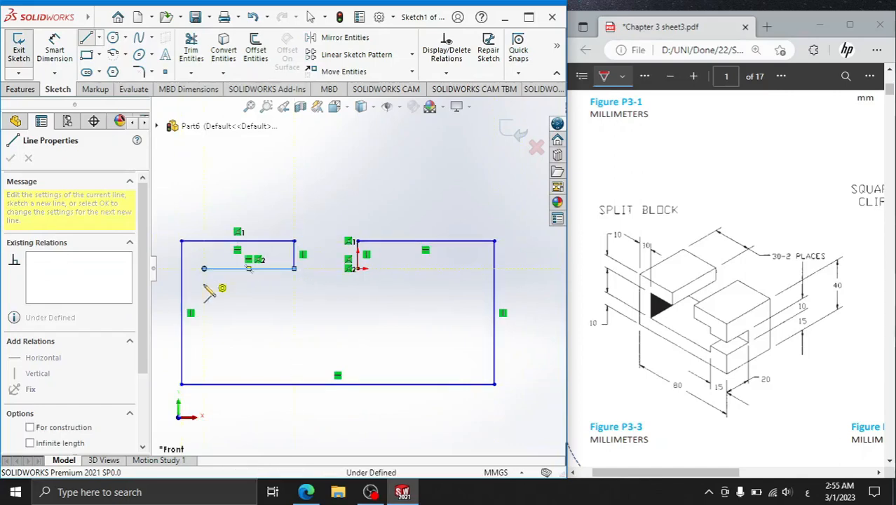
{"action": "left_click", "coordinate": [204, 359]}
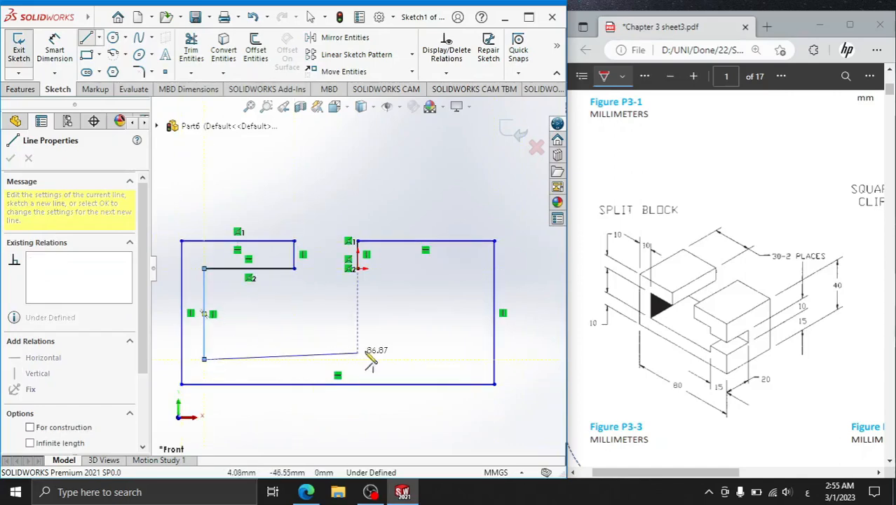
{"action": "left_click", "coordinate": [460, 359]}
{"action": "left_click", "coordinate": [460, 268]}
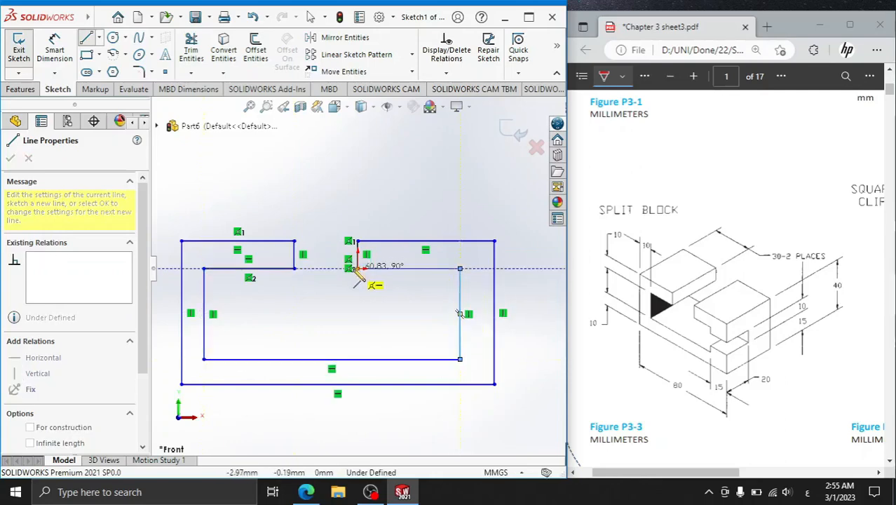
{"action": "left_click", "coordinate": [358, 269]}
{"action": "right_click", "coordinate": [352, 207]}
{"action": "left_click", "coordinate": [366, 212]}
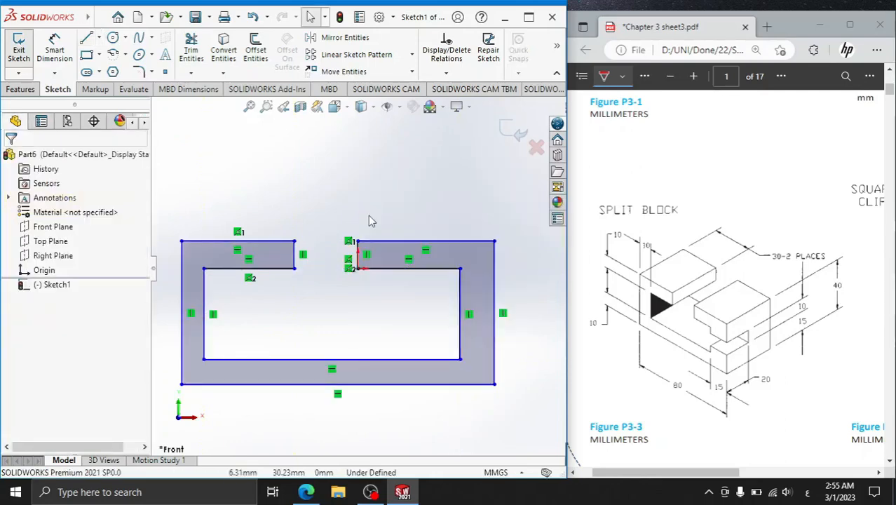
Dimension the vertical end edge of the upper-left flange to 10 mm.
{"action": "left_click", "coordinate": [55, 44]}
{"action": "left_click", "coordinate": [228, 241]}
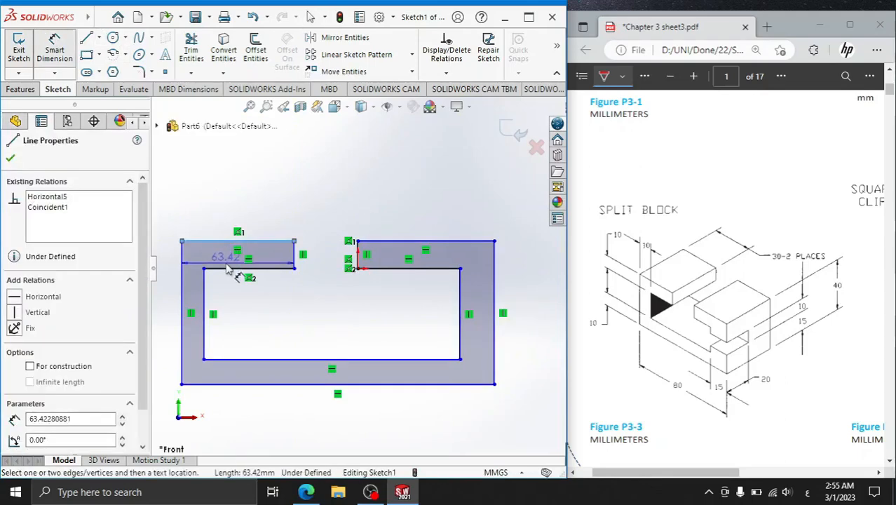
{"action": "left_click", "coordinate": [294, 253]}
{"action": "left_click", "coordinate": [318, 258]}
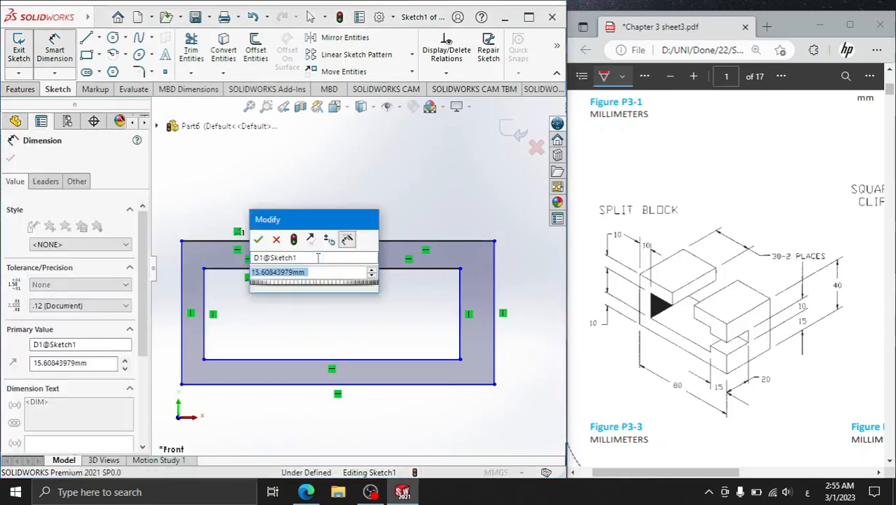
{"action": "type", "text": "10"}
{"action": "key", "text": "Return"}
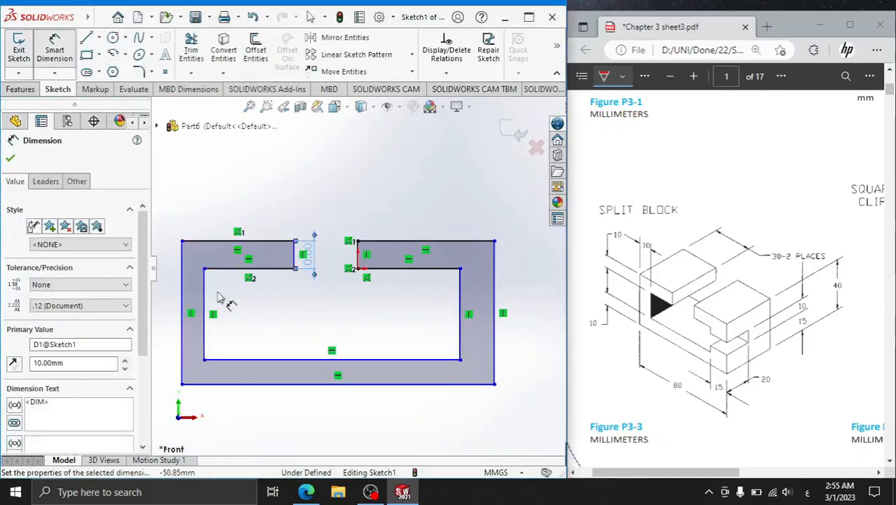
Dimension the left wall's thickness between its inner and outer vertical lines to 10 mm.
{"action": "left_click", "coordinate": [204, 299]}
{"action": "left_click", "coordinate": [183, 298]}
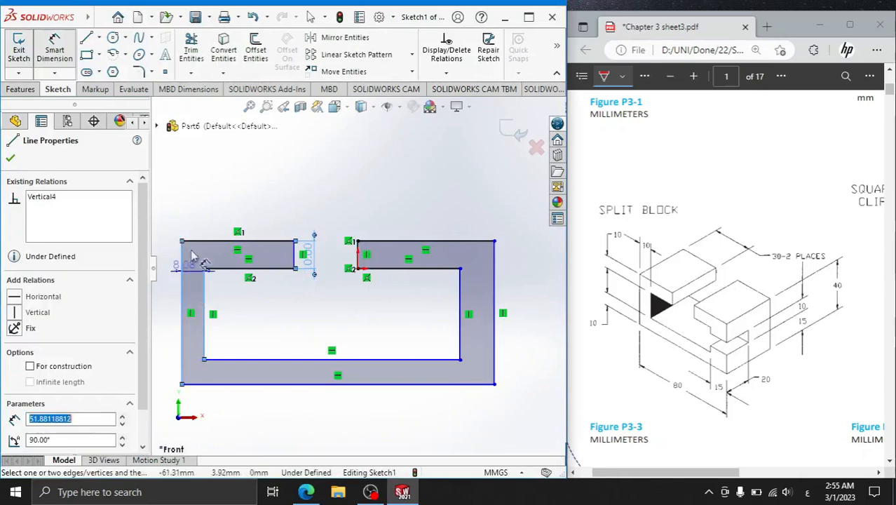
{"action": "left_click", "coordinate": [198, 218]}
{"action": "type", "text": "10"}
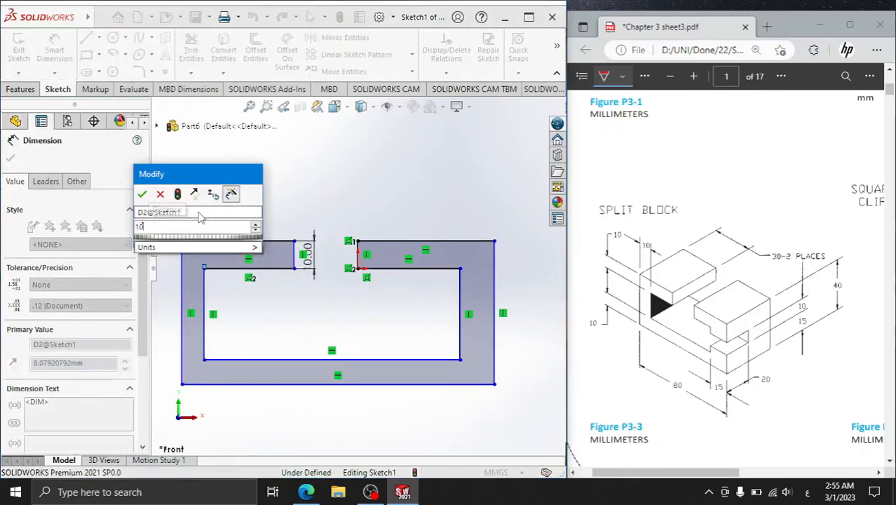
{"action": "key", "text": "Return"}
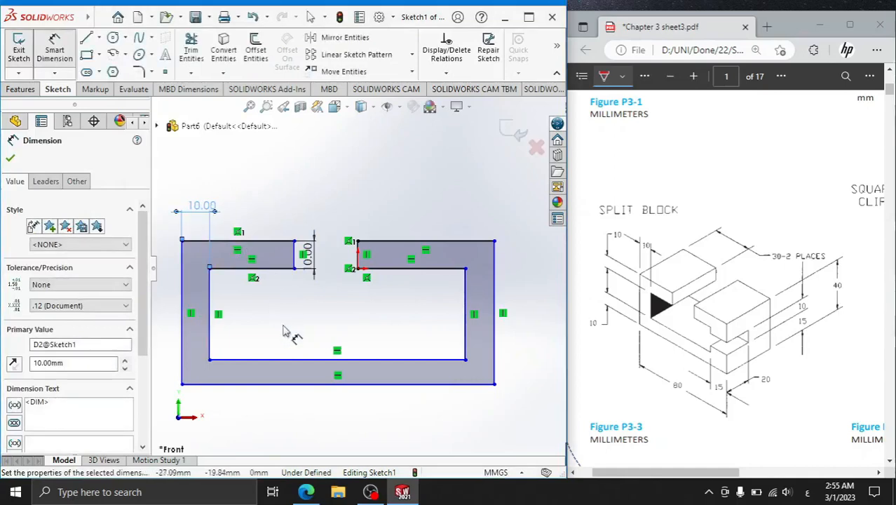
Dimension the bottom wall's thickness between its inner and outer horizontal lines to 10 mm.
{"action": "left_click", "coordinate": [289, 362]}
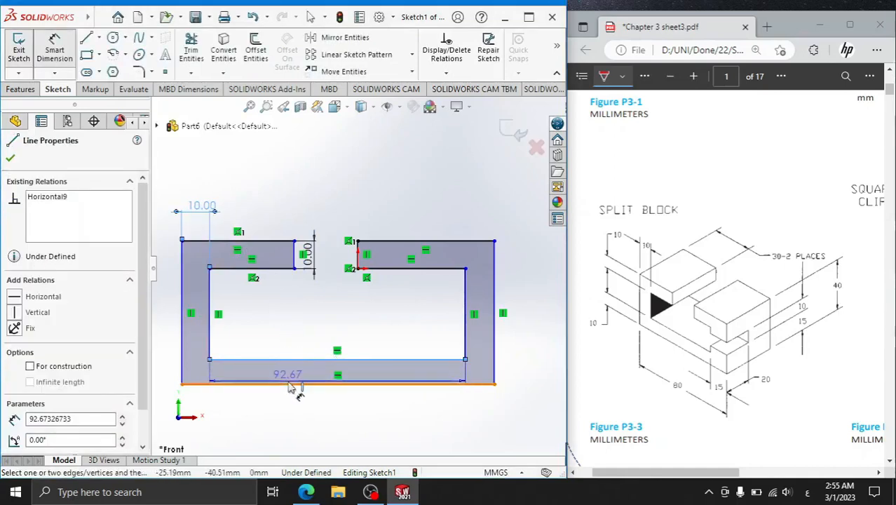
{"action": "left_click", "coordinate": [290, 384]}
{"action": "left_click", "coordinate": [292, 414]}
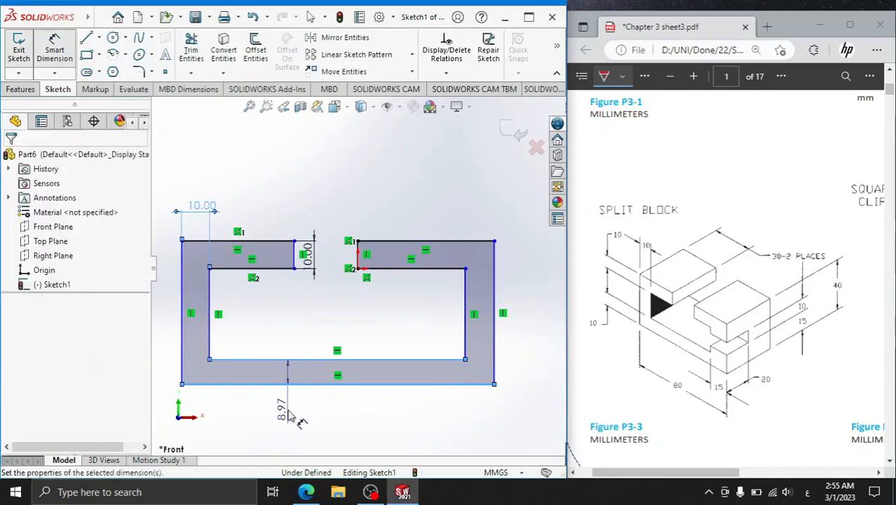
{"action": "type", "text": "10"}
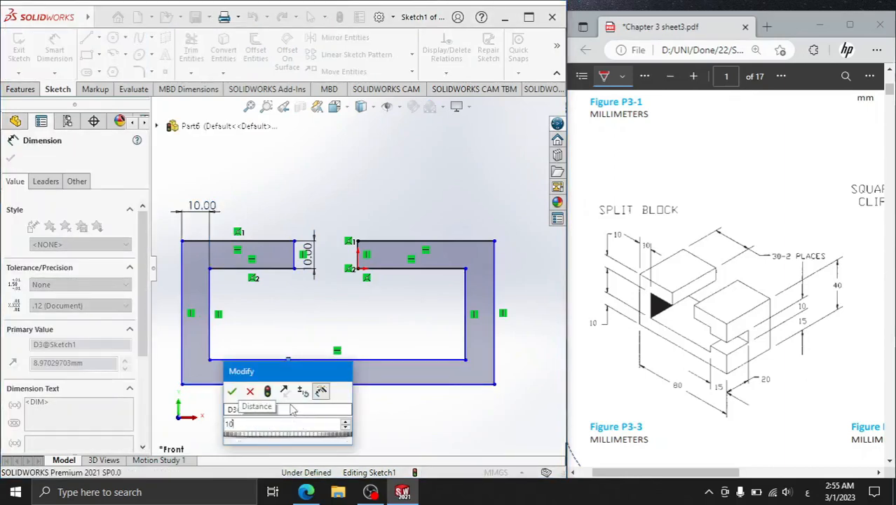
{"action": "key", "text": "Return"}
Dimension the overall width between the outermost vertical lines of the profile to 80 mm.
{"action": "left_click", "coordinate": [184, 365]}
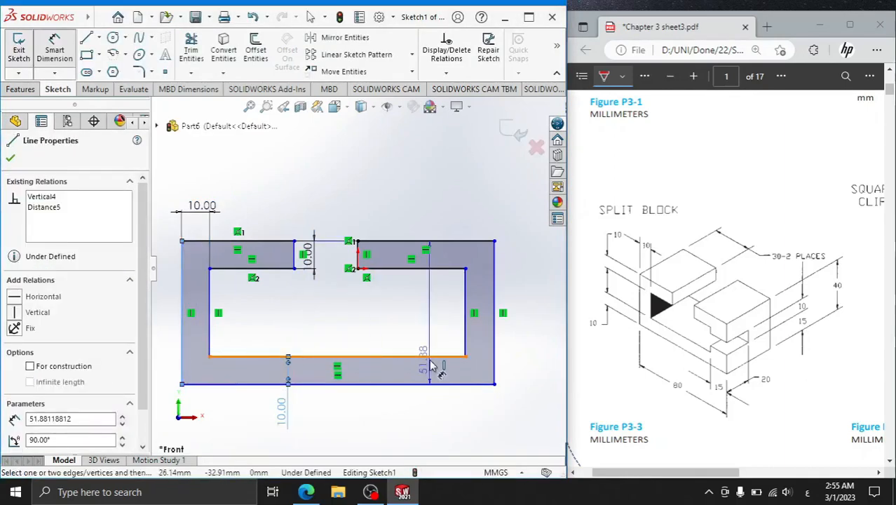
{"action": "left_click", "coordinate": [496, 366]}
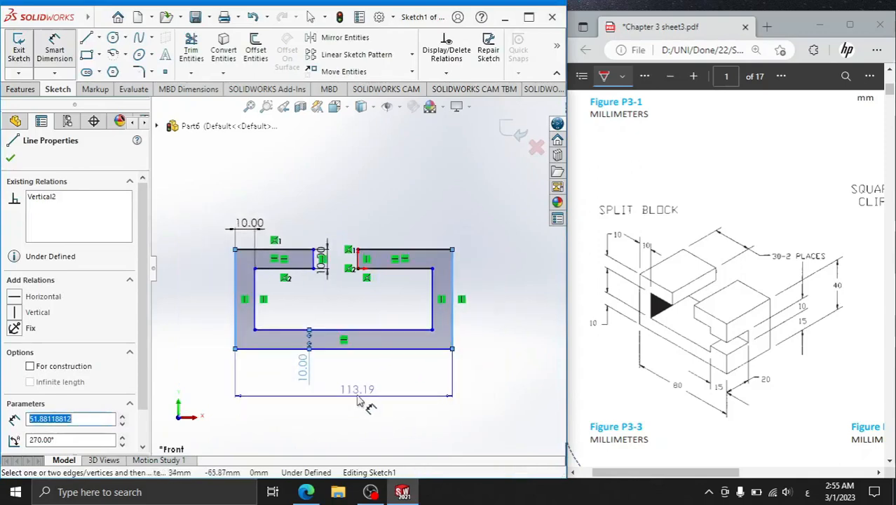
{"action": "left_click", "coordinate": [341, 406]}
{"action": "type", "text": "80"}
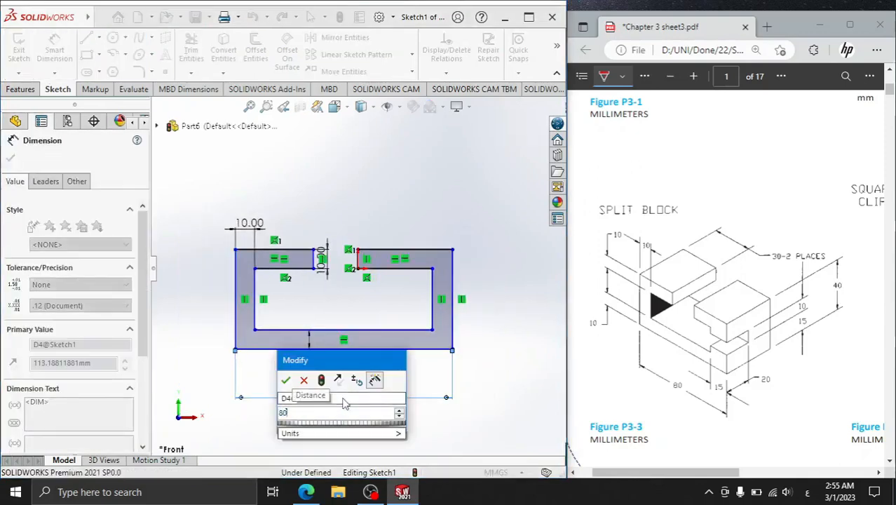
{"action": "key", "text": "Return"}
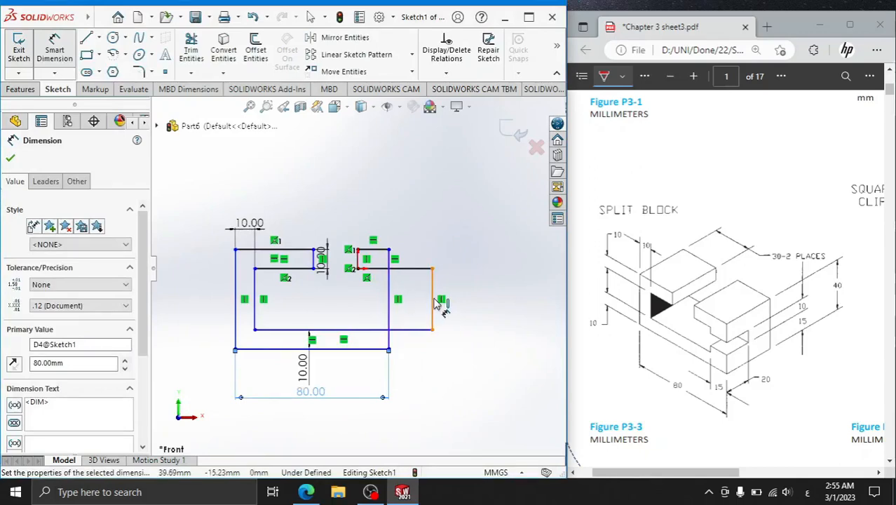
Move the inner right vertical line back inside the outer outline so the right wall is restored.
{"action": "key", "text": "Escape"}
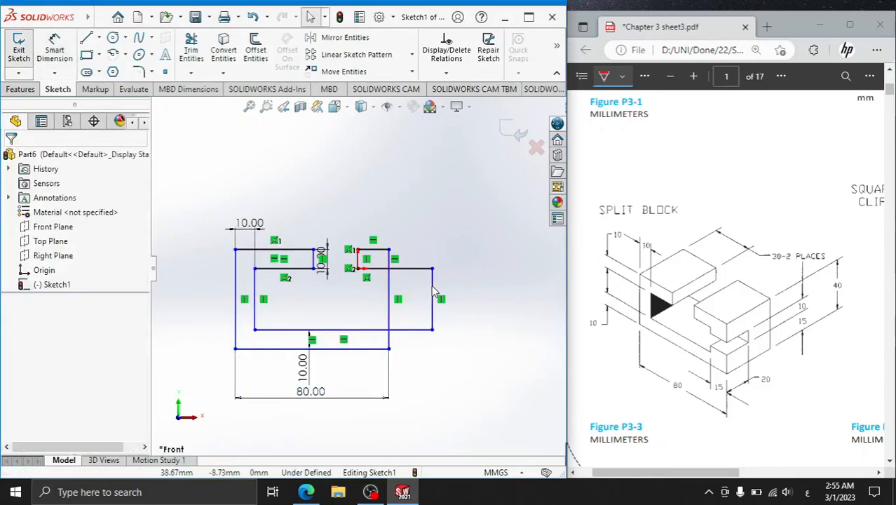
{"action": "left_click_drag", "start_coordinate": [433, 298], "coordinate": [367, 300]}
{"action": "scroll", "coordinate": [389, 280], "scroll_direction": "down", "scroll_amount": 3}
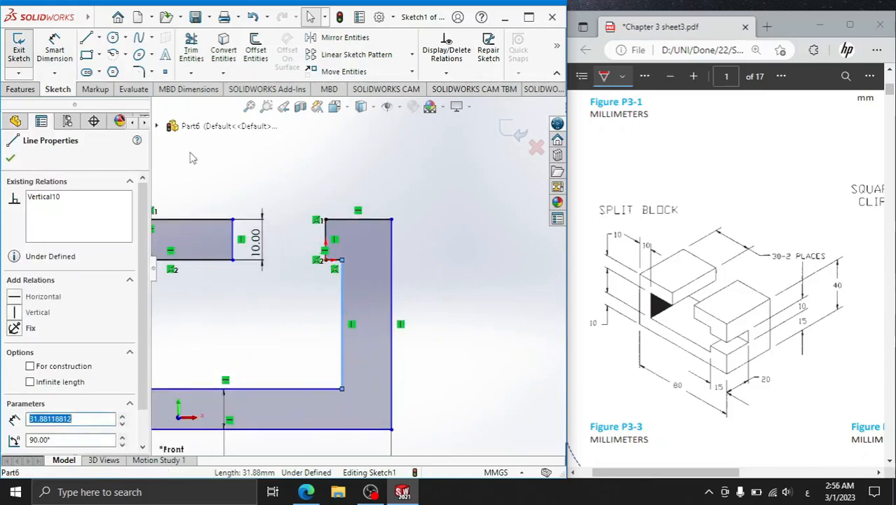
Dimension the overall height between the profile's top and bottom outer horizontal lines to 40 mm.
{"action": "left_click", "coordinate": [55, 52]}
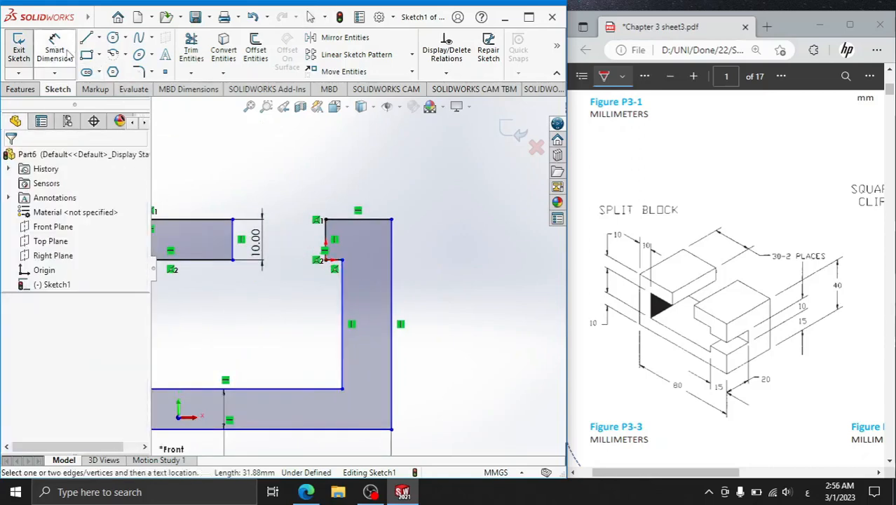
{"action": "scroll", "coordinate": [282, 225], "scroll_direction": "up", "scroll_amount": 2}
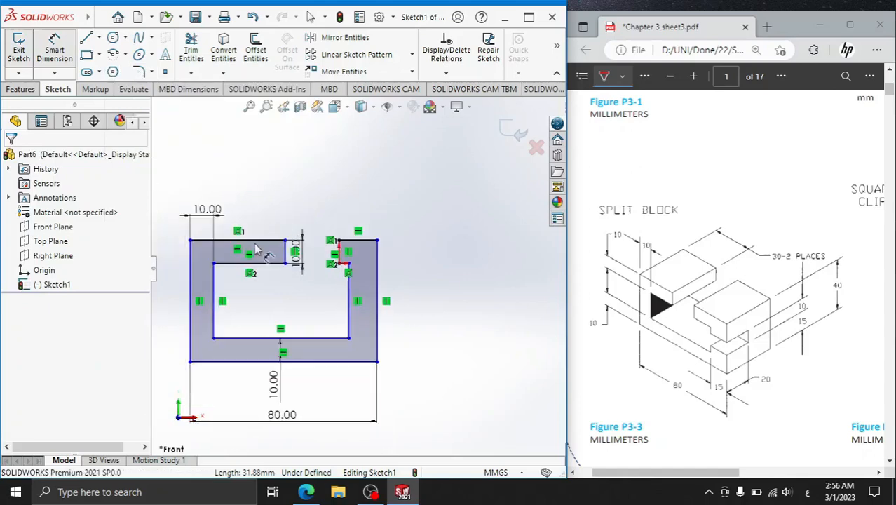
{"action": "left_click", "coordinate": [257, 242]}
{"action": "left_click", "coordinate": [300, 362]}
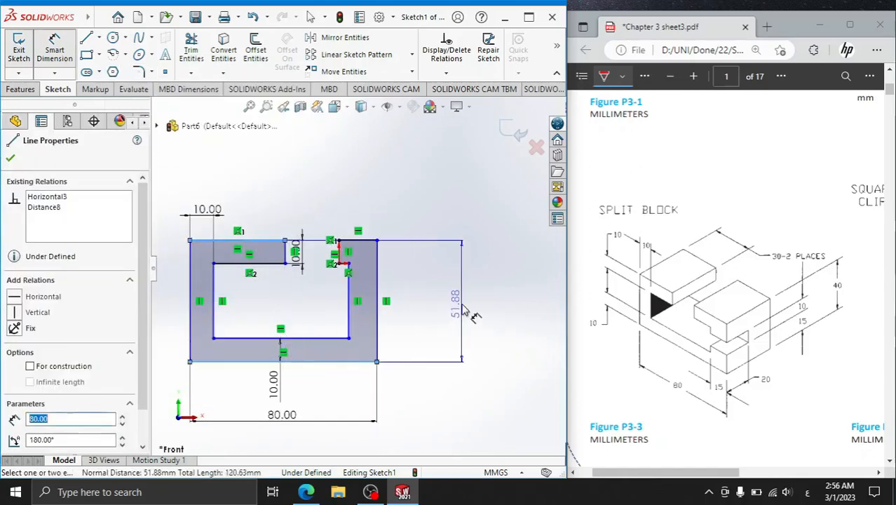
{"action": "left_click", "coordinate": [475, 317]}
{"action": "type", "text": "40"}
{"action": "key", "text": "Return"}
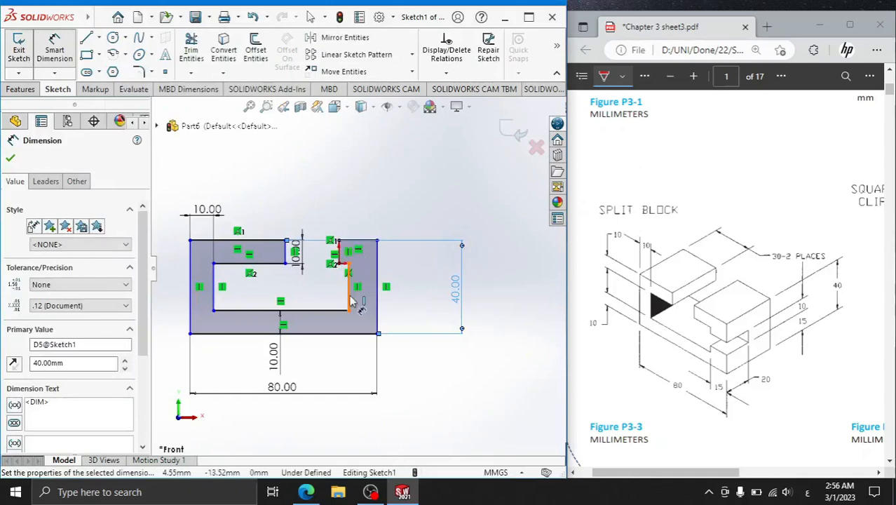
Dimension the right wall's thickness between its outer and inner vertical lines to 15 mm.
{"action": "left_click", "coordinate": [379, 302]}
{"action": "left_click", "coordinate": [350, 288]}
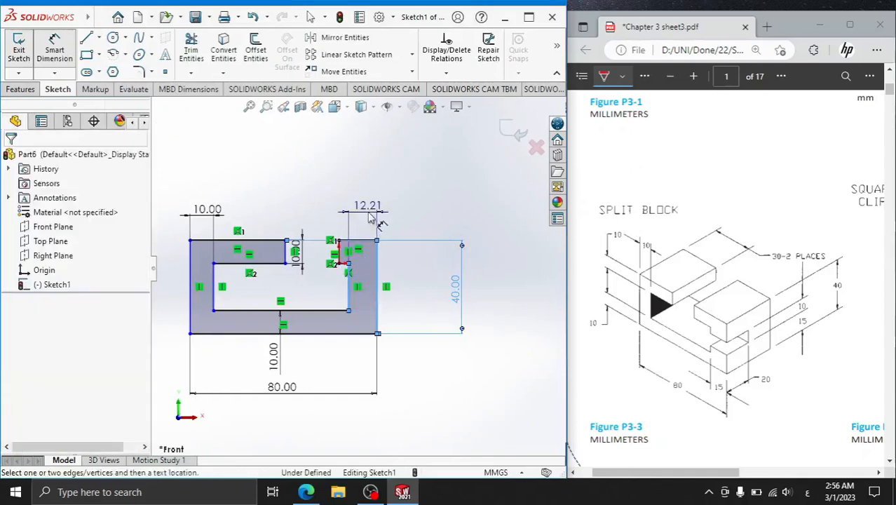
{"action": "left_click", "coordinate": [364, 205]}
{"action": "type", "text": "15"}
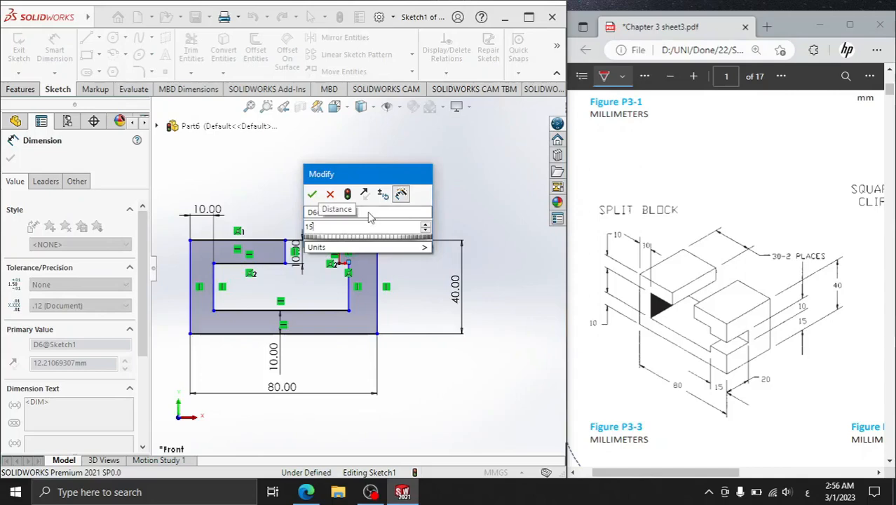
{"action": "key", "text": "Return"}
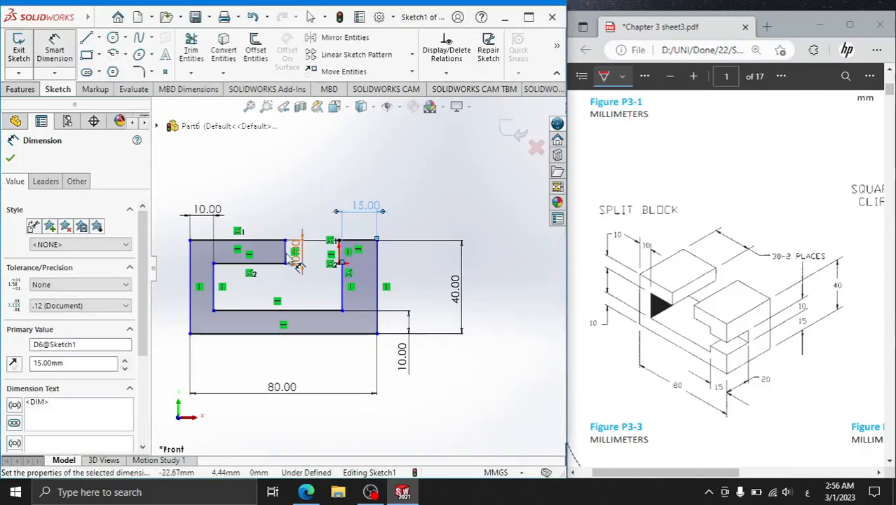
Dimension the upper left arm's length from its free end to the left outer line to 30 mm.
{"action": "left_click", "coordinate": [287, 258]}
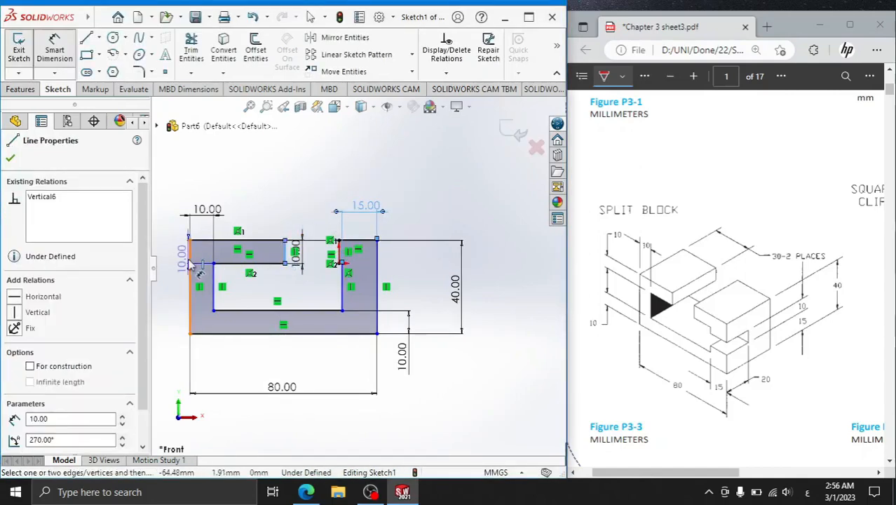
{"action": "left_click", "coordinate": [190, 254]}
{"action": "left_click", "coordinate": [235, 191]}
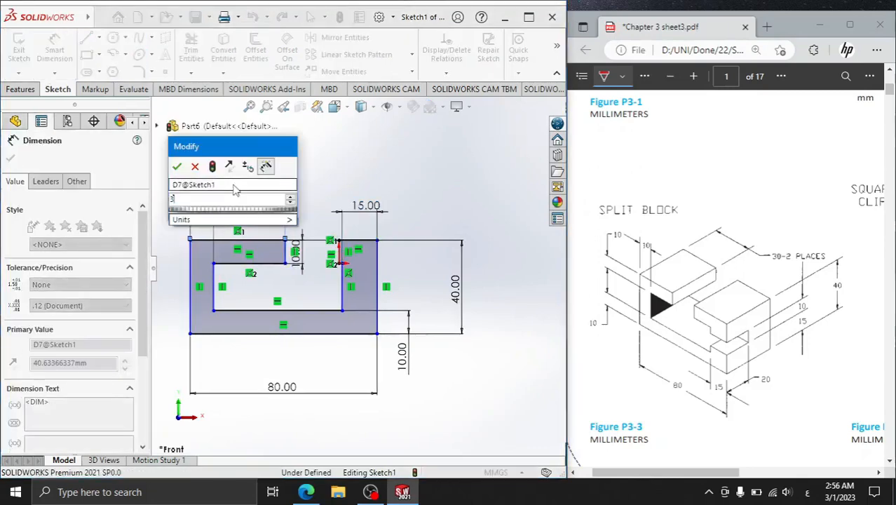
{"action": "type", "text": "30"}
{"action": "key", "text": "Return"}
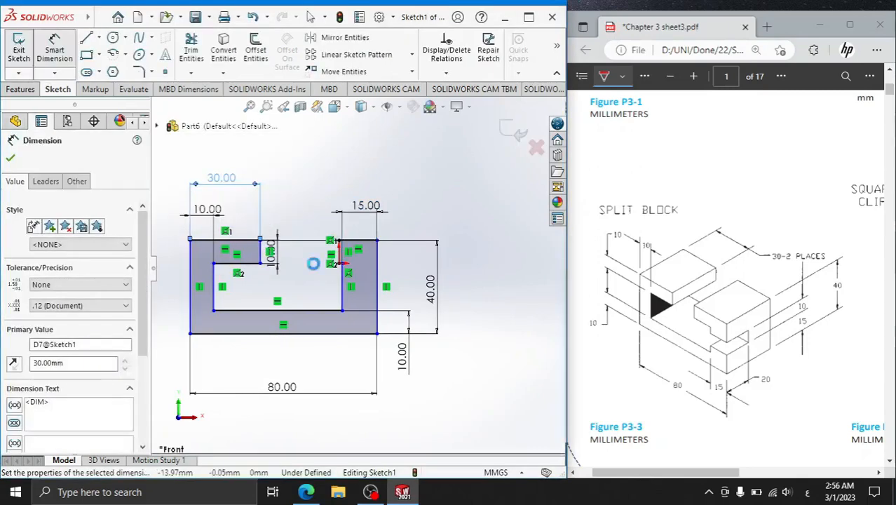
Dimension the upper right arm's length from its free end to the right outer line to 30 mm.
{"action": "left_click", "coordinate": [340, 258]}
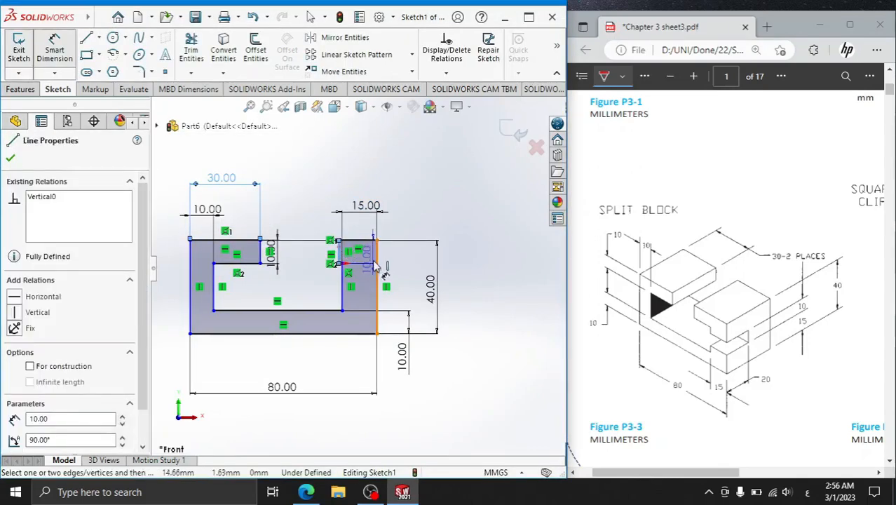
{"action": "left_click", "coordinate": [378, 261]}
{"action": "left_click", "coordinate": [355, 184]}
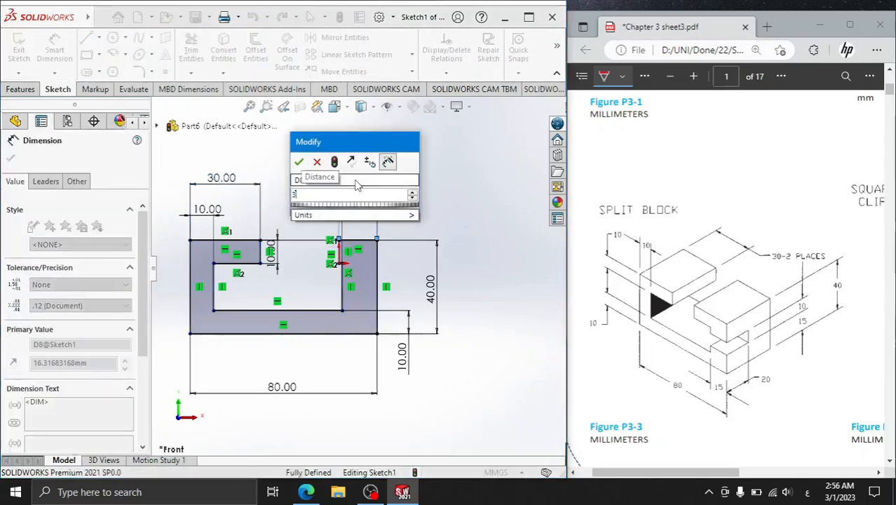
{"action": "type", "text": "30"}
{"action": "key", "text": "Return"}
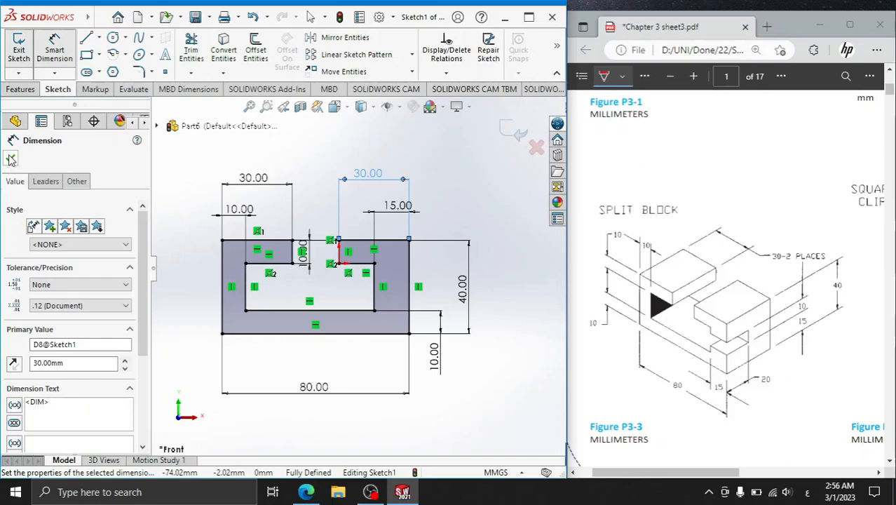
{"action": "left_click", "coordinate": [282, 263]}
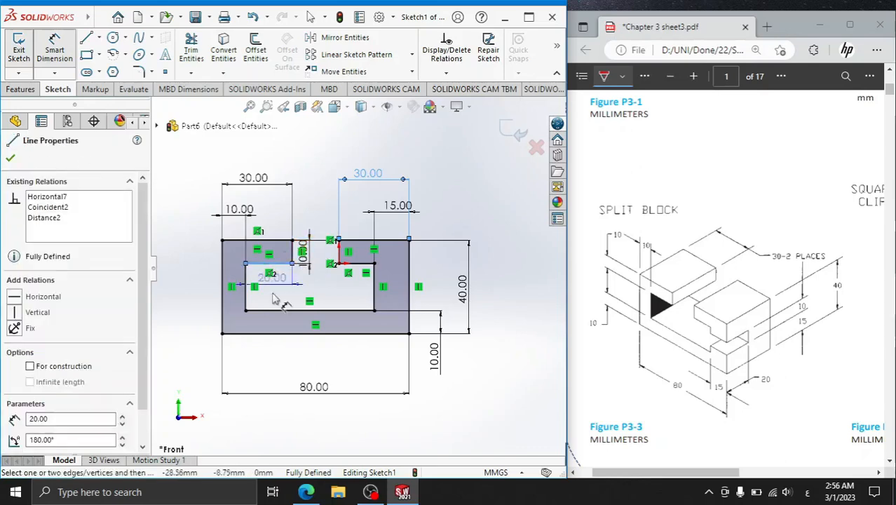
{"action": "left_click", "coordinate": [275, 310]}
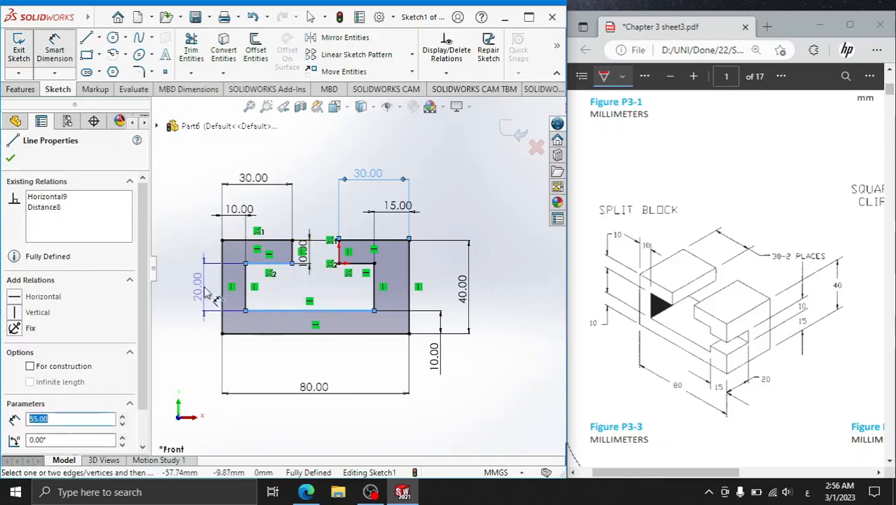
{"action": "left_click", "coordinate": [215, 294]}
{"action": "left_click", "coordinate": [360, 263]}
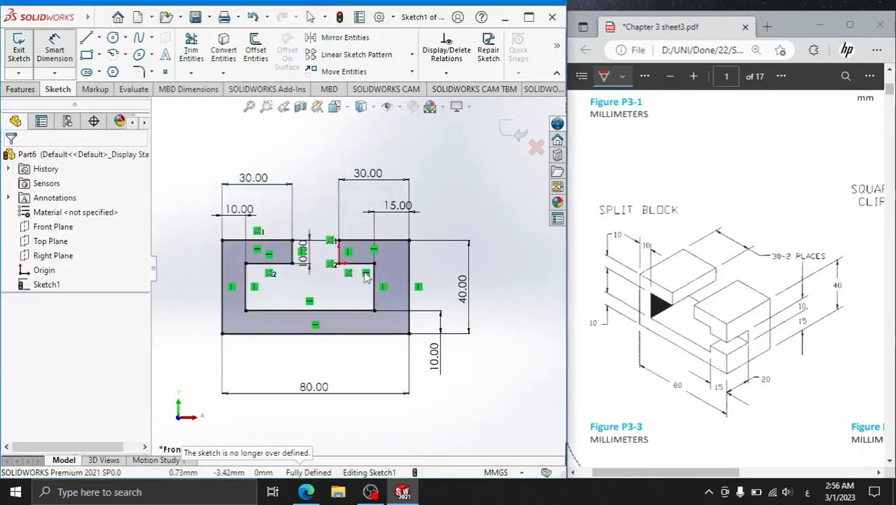
Extrude the C-shaped profile as a solid boss with a blind depth of 40 mm.
{"action": "left_click", "coordinate": [21, 89]}
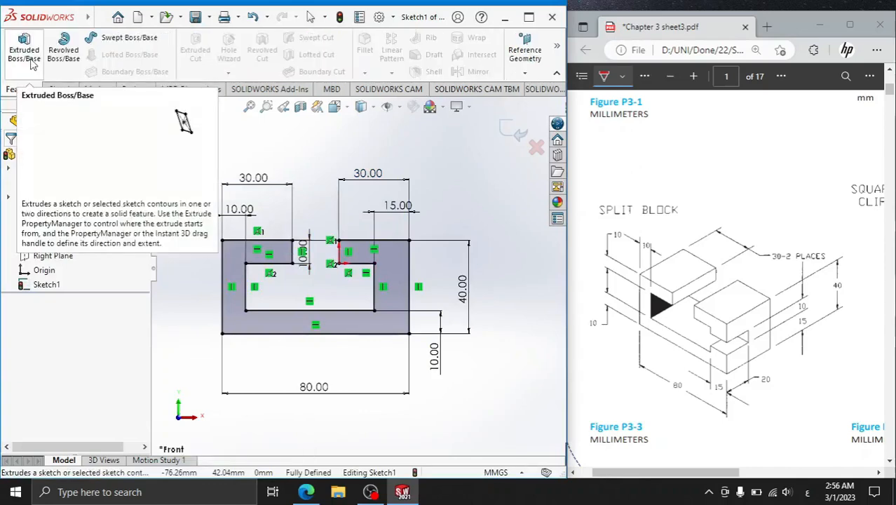
{"action": "left_click", "coordinate": [23, 51]}
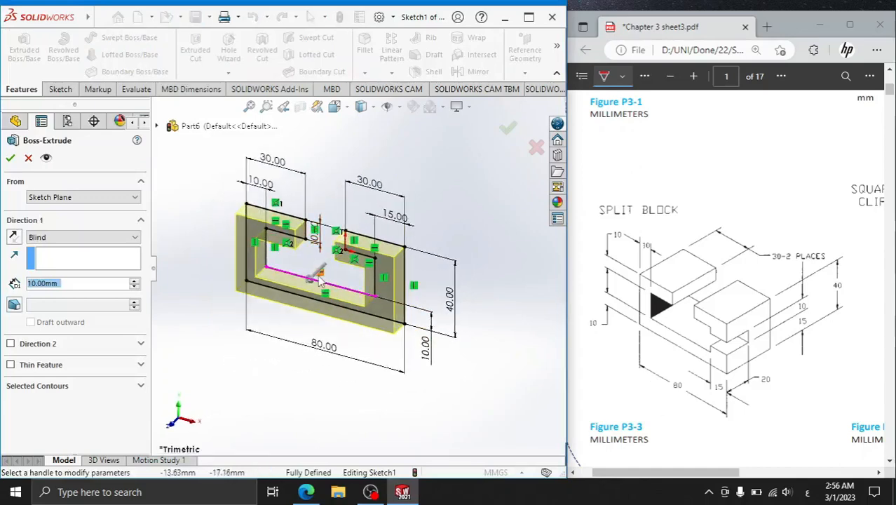
{"action": "mouse_move", "coordinate": [675, 475]}
{"action": "left_mouse_down"}
{"action": "mouse_move", "coordinate": [699, 476]}
{"action": "mouse_move", "coordinate": [668, 477]}
{"action": "left_mouse_up"}
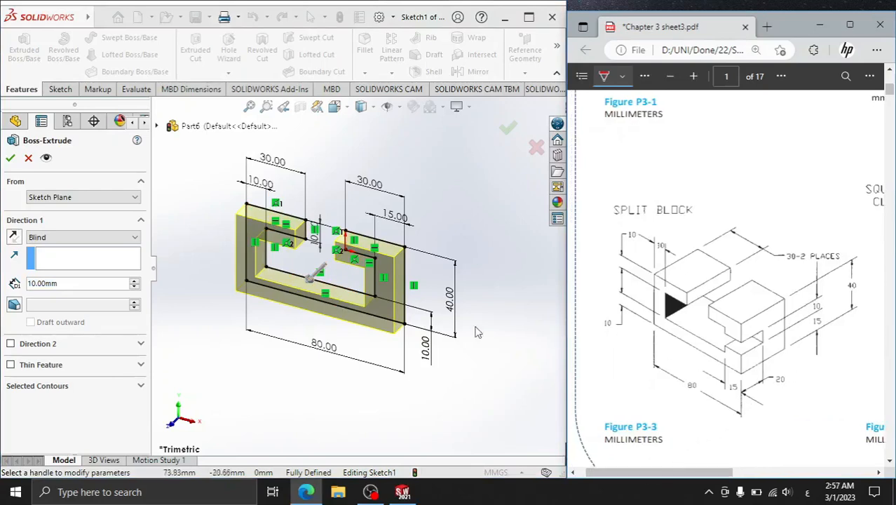
{"action": "left_click", "coordinate": [76, 287]}
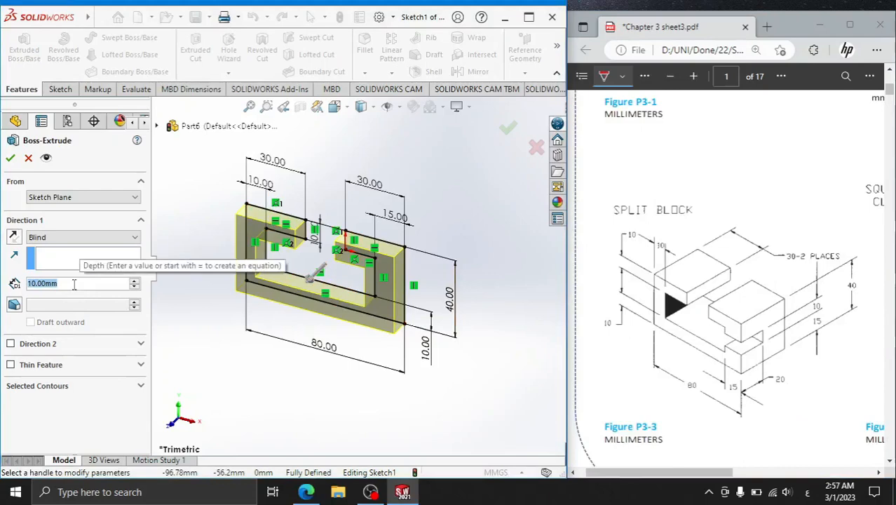
{"action": "type", "text": "40"}
{"action": "key", "text": "Return"}
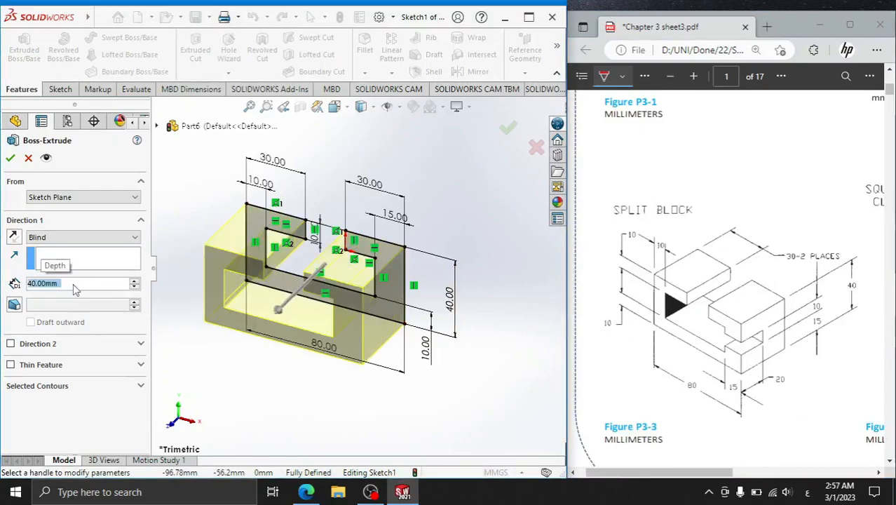
{"action": "left_click", "coordinate": [13, 157]}
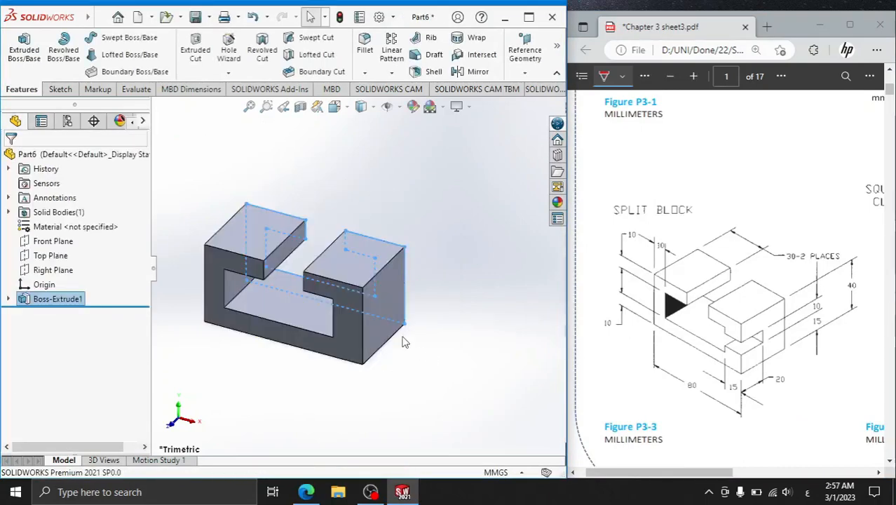
On the block's right end face, sketch a closed rectangle of lines about 18 by 7 mm, starting on the face's front vertical edge.
{"action": "left_click", "coordinate": [381, 312]}
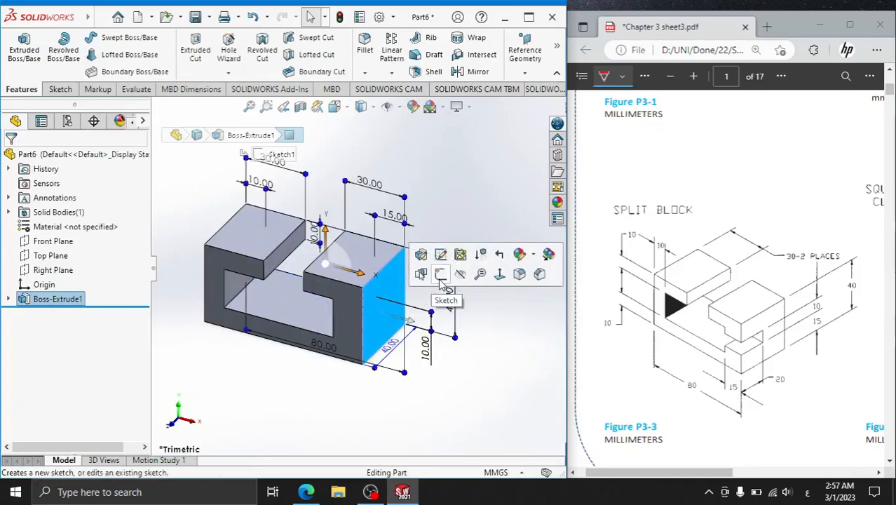
{"action": "left_click", "coordinate": [440, 275]}
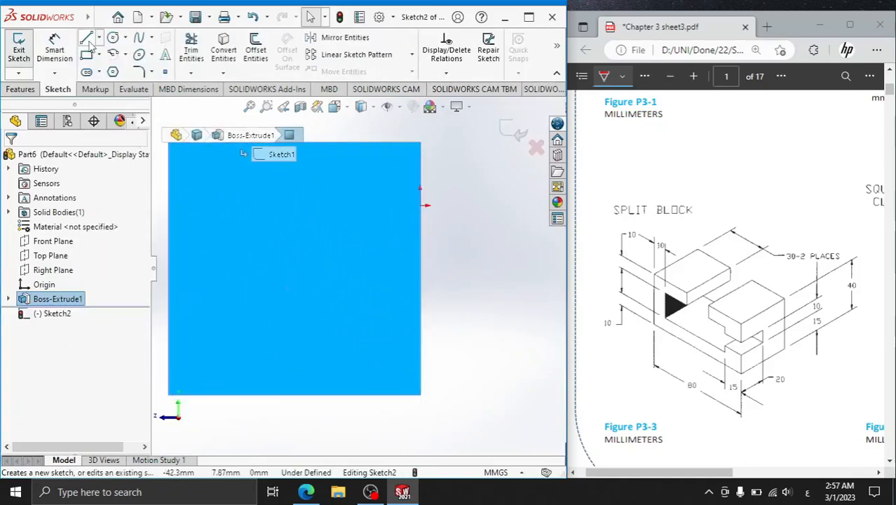
{"action": "left_click", "coordinate": [86, 39]}
{"action": "left_click", "coordinate": [169, 241]}
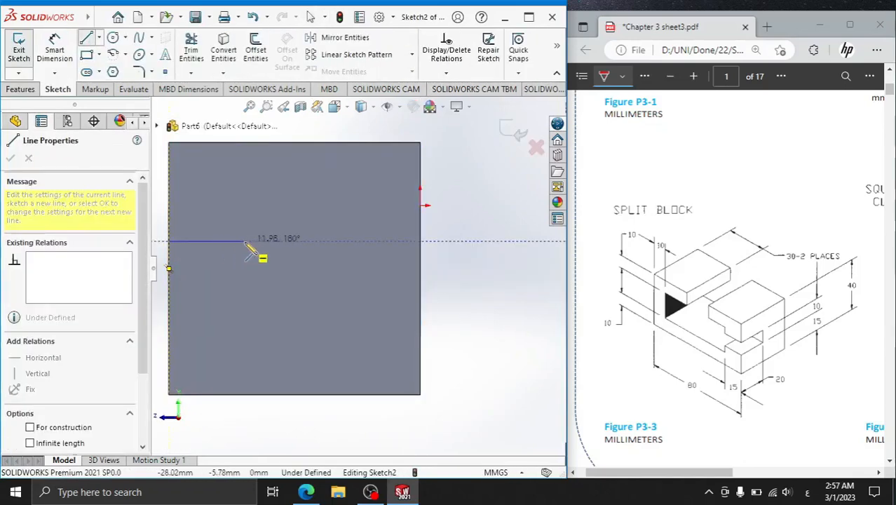
{"action": "left_click", "coordinate": [284, 241]}
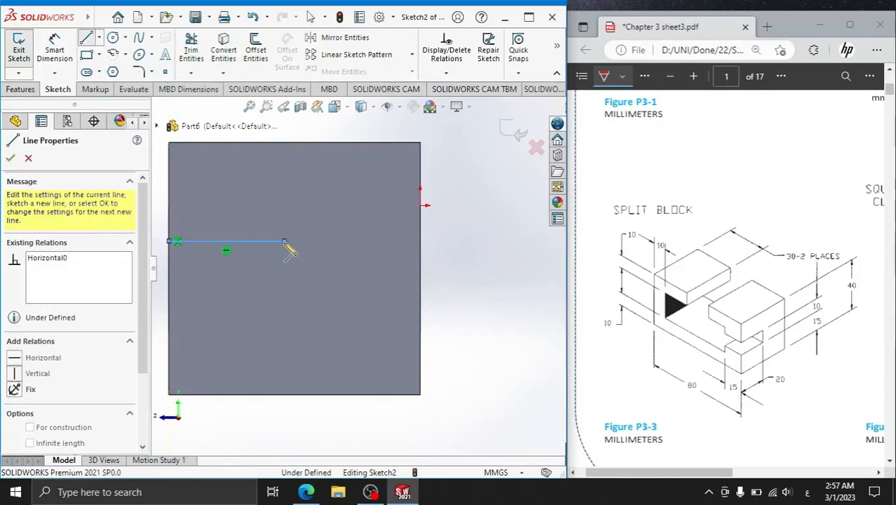
{"action": "left_click", "coordinate": [284, 287]}
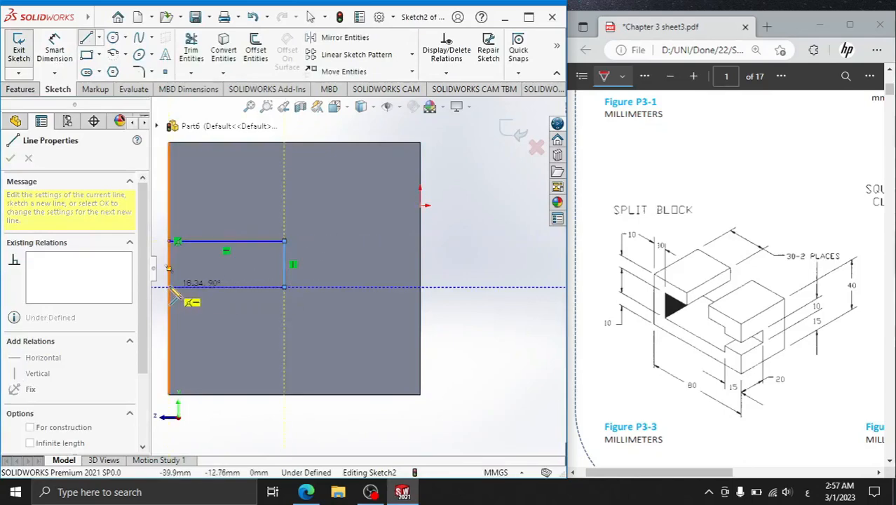
{"action": "left_click", "coordinate": [169, 286]}
{"action": "left_click", "coordinate": [169, 242]}
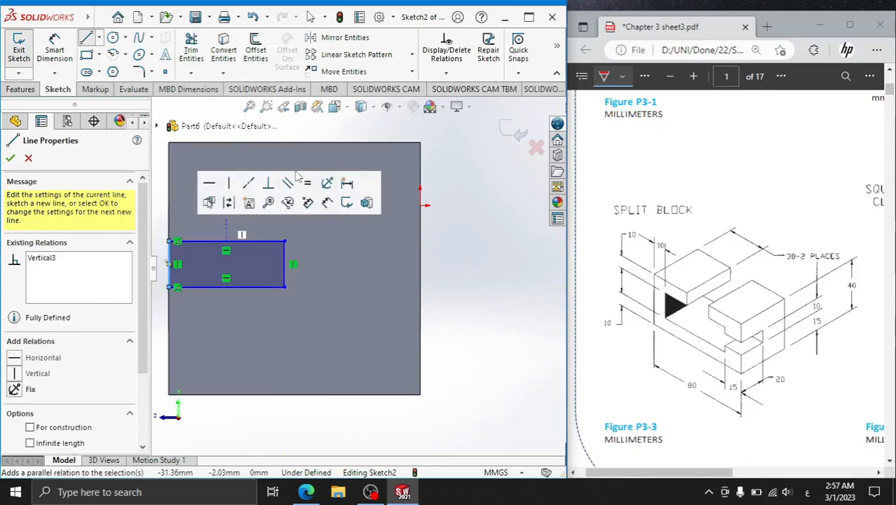
Dimension the rectangle's lower horizontal line to 20 mm.
{"action": "right_click", "coordinate": [296, 171]}
{"action": "left_click", "coordinate": [319, 171]}
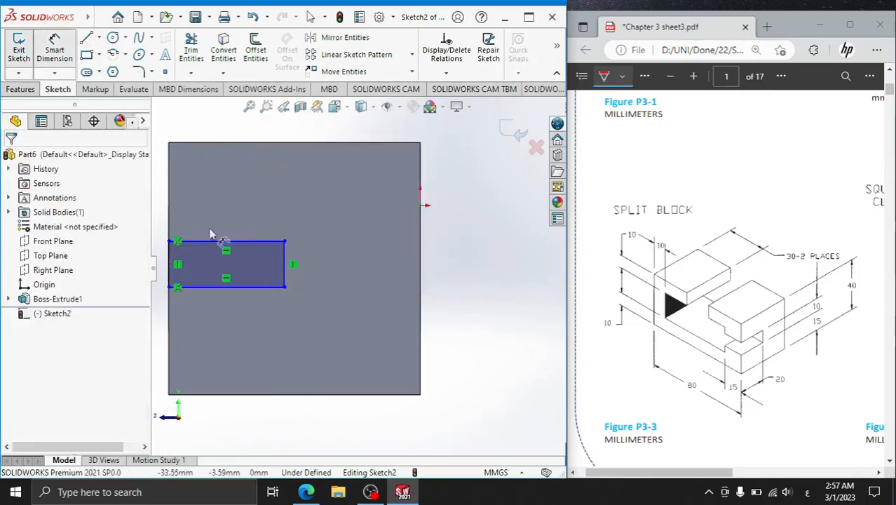
{"action": "left_click", "coordinate": [227, 287]}
{"action": "left_click", "coordinate": [227, 328]}
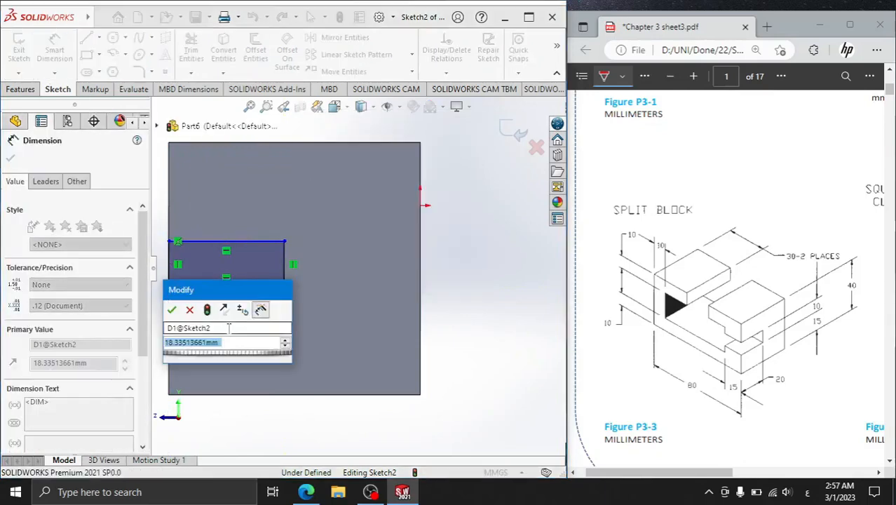
{"action": "type", "text": "20"}
{"action": "key", "text": "Return"}
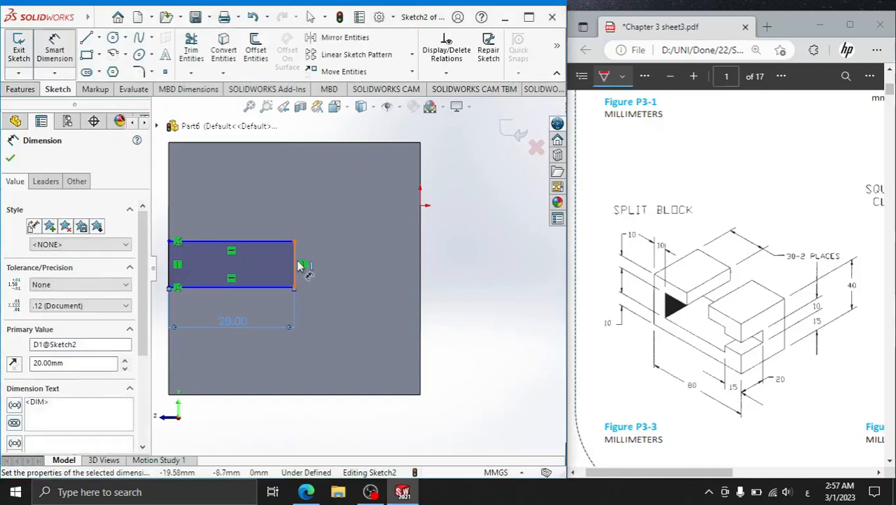
Dimension the rectangle's inner vertical line to 10 mm.
{"action": "left_click", "coordinate": [298, 265]}
{"action": "left_click", "coordinate": [339, 263]}
{"action": "type", "text": "1"}
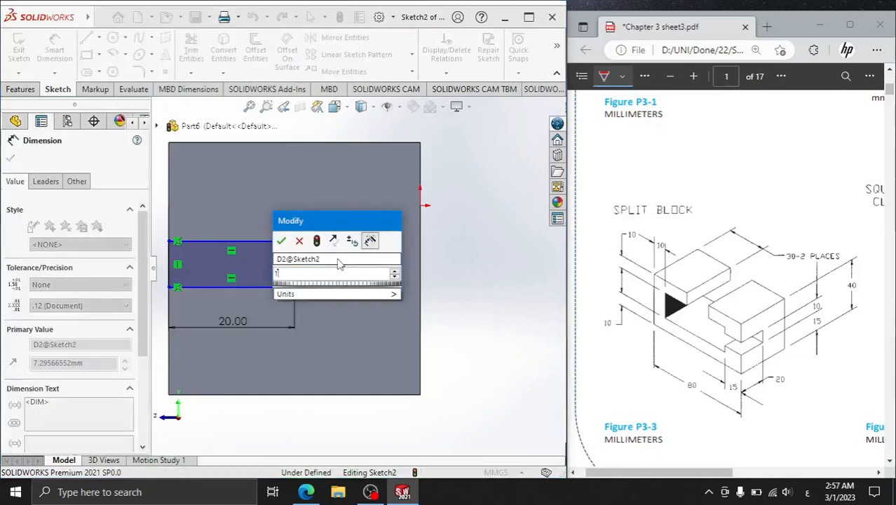
{"action": "type", "text": "0"}
{"action": "key", "text": "Return"}
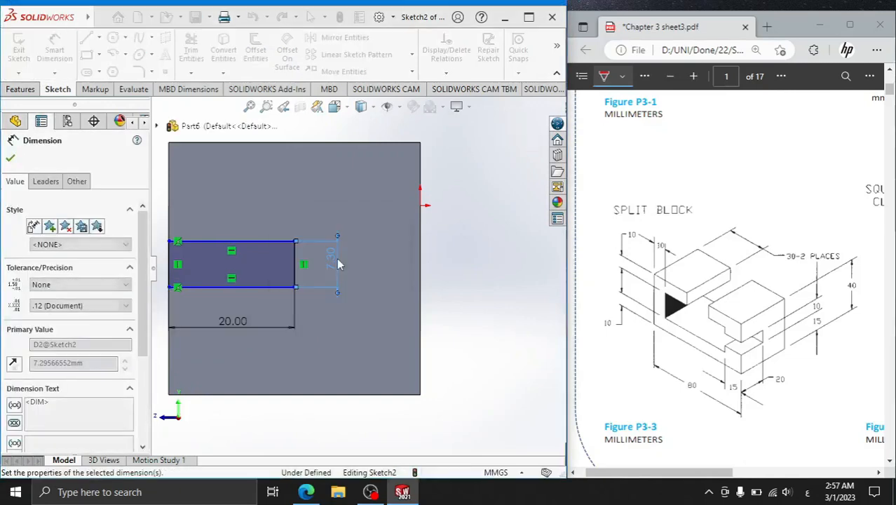
Dimension the distance from the rectangle's lower line to the block's bottom edge as 15 mm and finish dimensioning.
{"action": "left_click", "coordinate": [256, 287]}
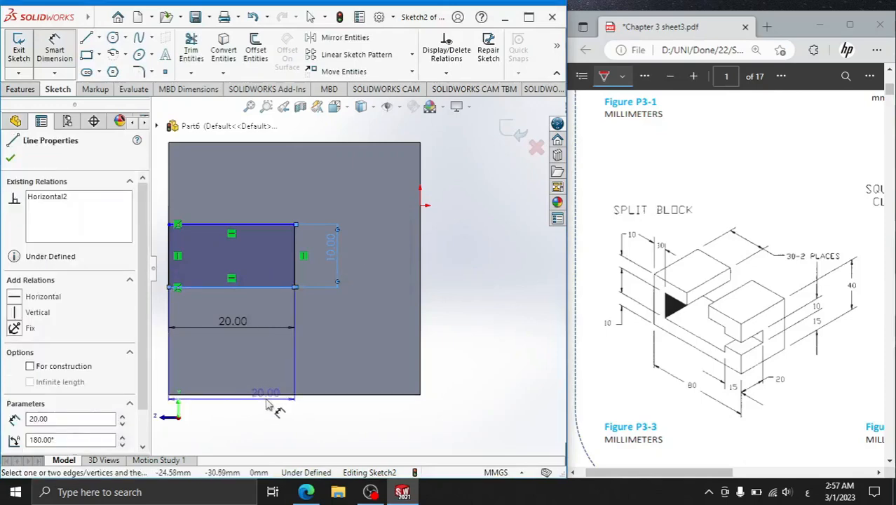
{"action": "left_click", "coordinate": [277, 394]}
{"action": "left_click", "coordinate": [478, 343]}
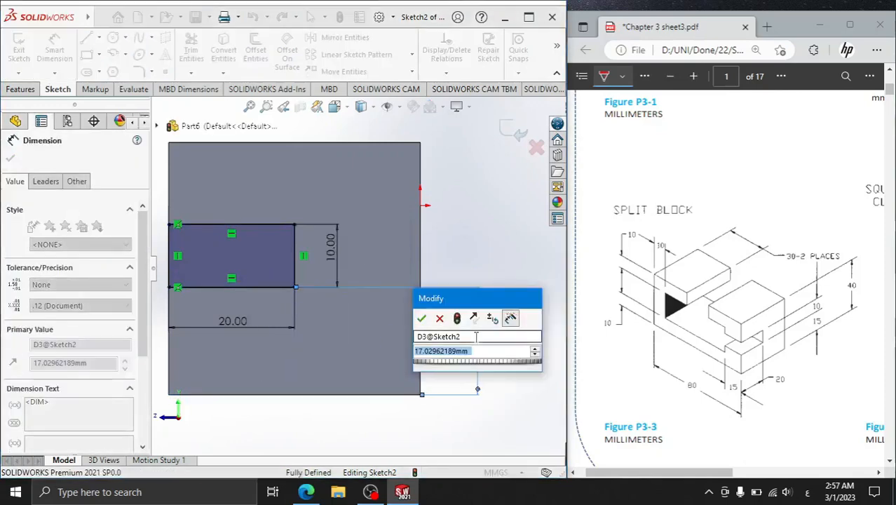
{"action": "key", "text": "Return"}
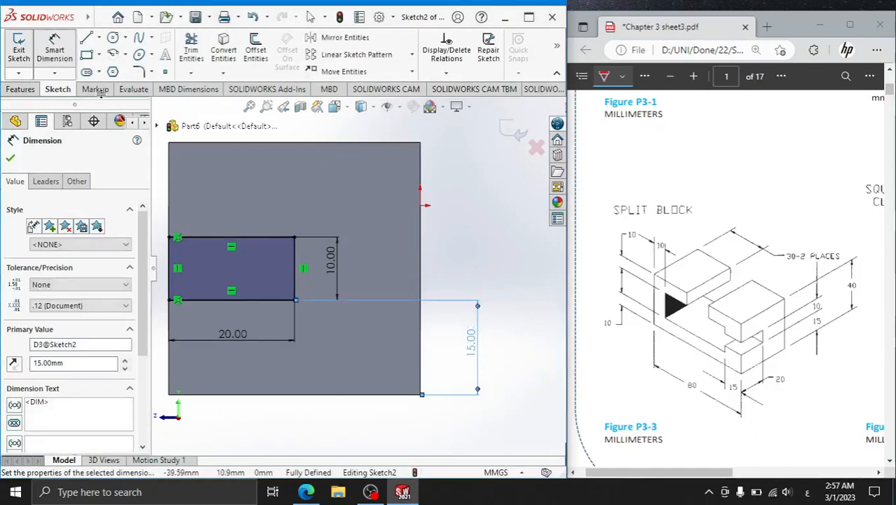
{"action": "left_click", "coordinate": [11, 159]}
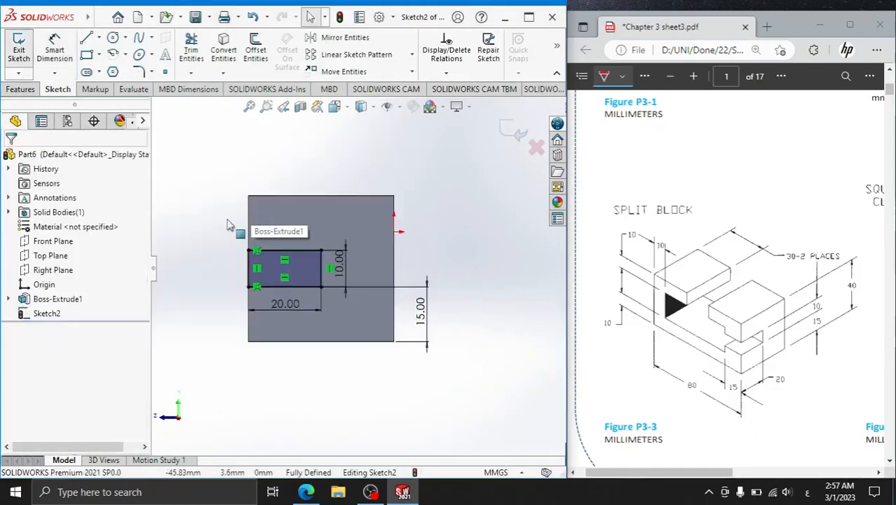
Cut-extrude the rectangle from the end face into the block with a blind depth of 26 mm.
{"action": "middle_click_drag", "start_coordinate": [230, 233], "coordinate": [294, 257]}
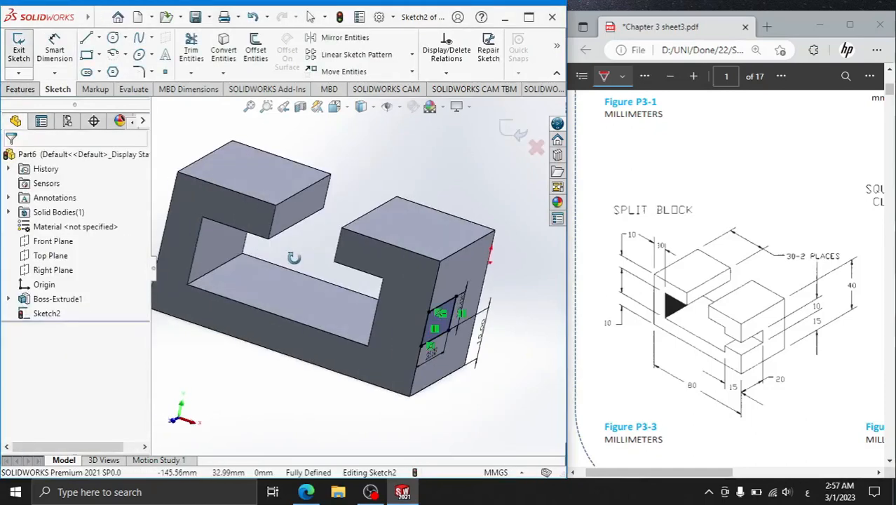
{"action": "left_click", "coordinate": [21, 89]}
{"action": "left_click", "coordinate": [195, 51]}
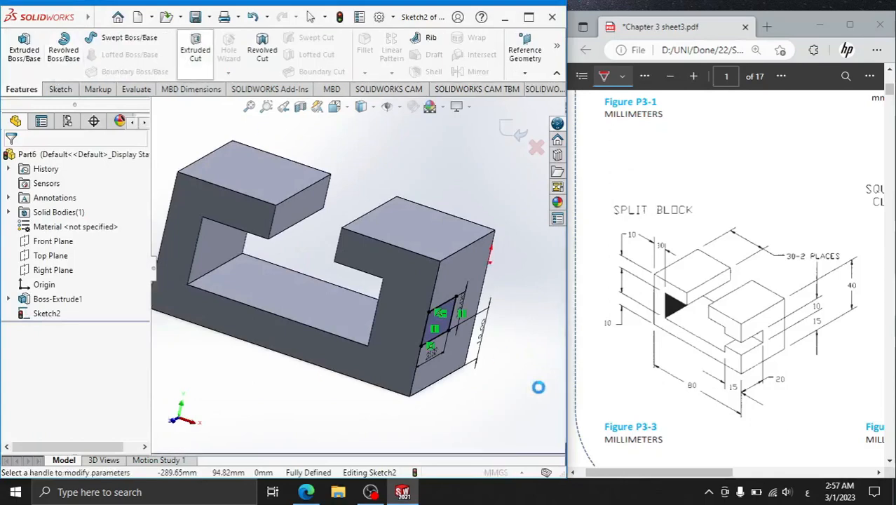
{"action": "scroll", "coordinate": [261, 301], "scroll_direction": "down", "scroll_amount": 3}
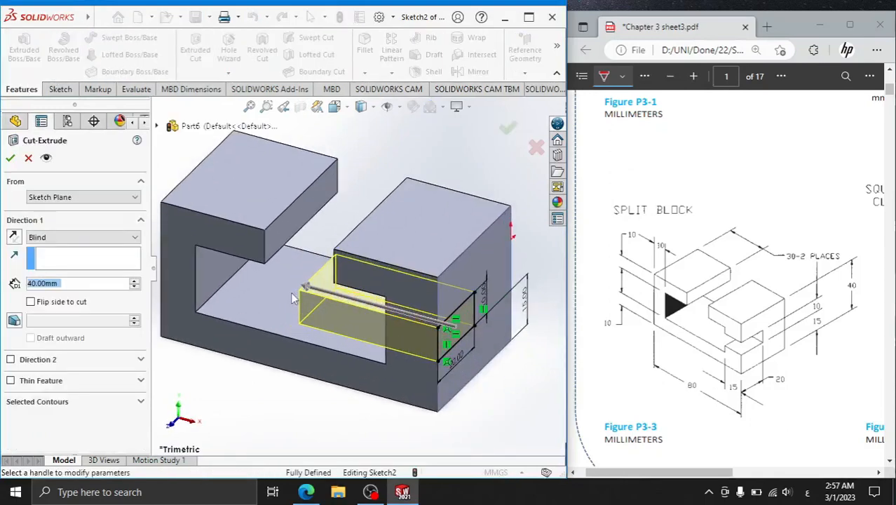
{"action": "left_click_drag", "start_coordinate": [308, 287], "coordinate": [355, 301]}
{"action": "left_click", "coordinate": [11, 158]}
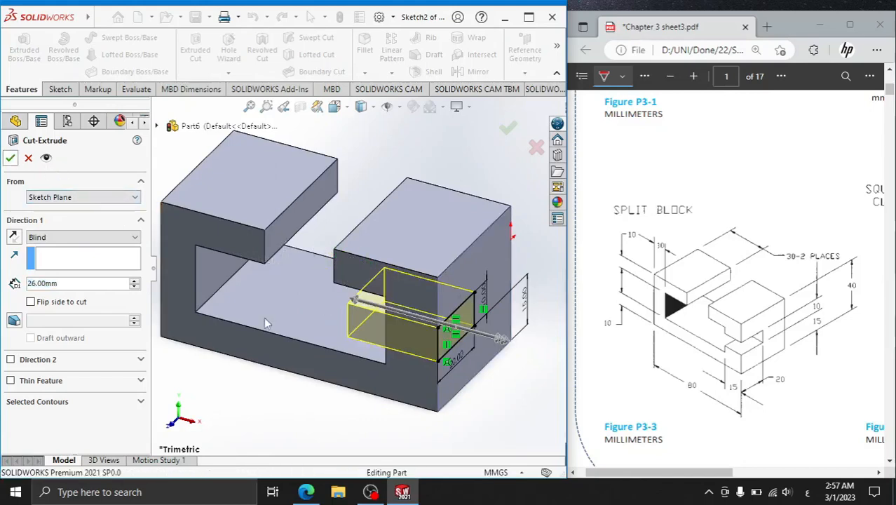
{"action": "scroll", "coordinate": [315, 328], "scroll_direction": "up", "scroll_amount": 2}
{"action": "scroll", "coordinate": [276, 239], "scroll_direction": "down", "scroll_amount": 1}
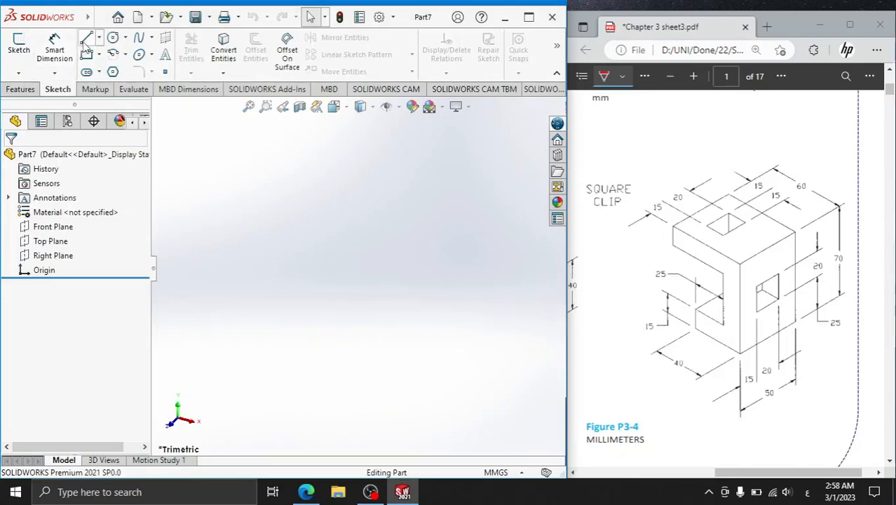
On the new part's Front Plane, sketch a closed C-shaped line profile open to the left, starting at the origin with a bottom line about 62 mm long.
{"action": "left_click", "coordinate": [85, 40]}
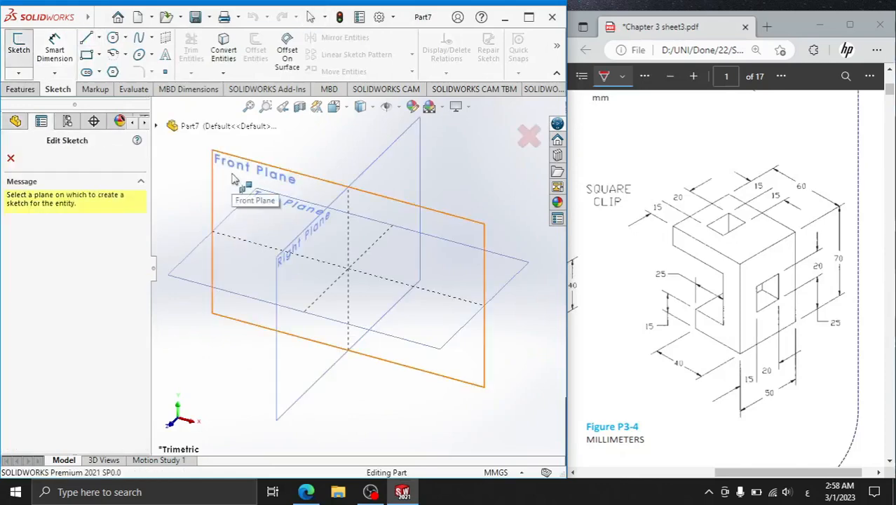
{"action": "left_click", "coordinate": [235, 179]}
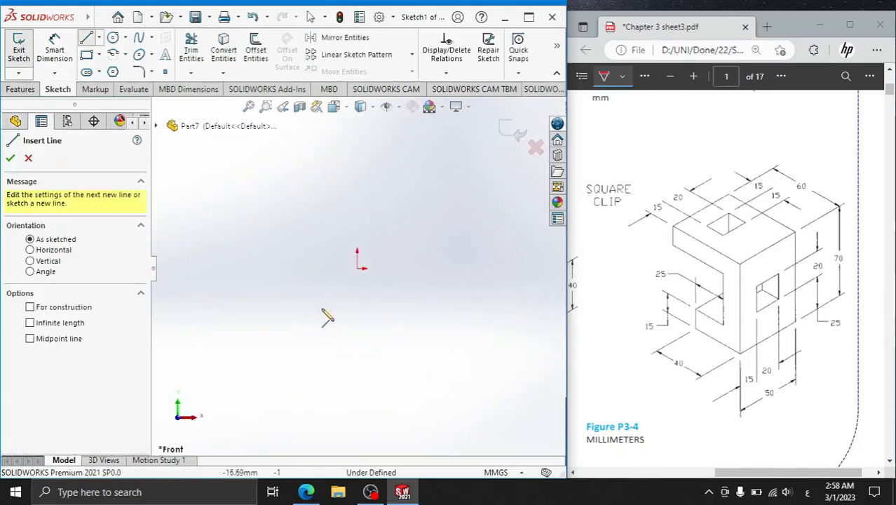
{"action": "left_click", "coordinate": [359, 267]}
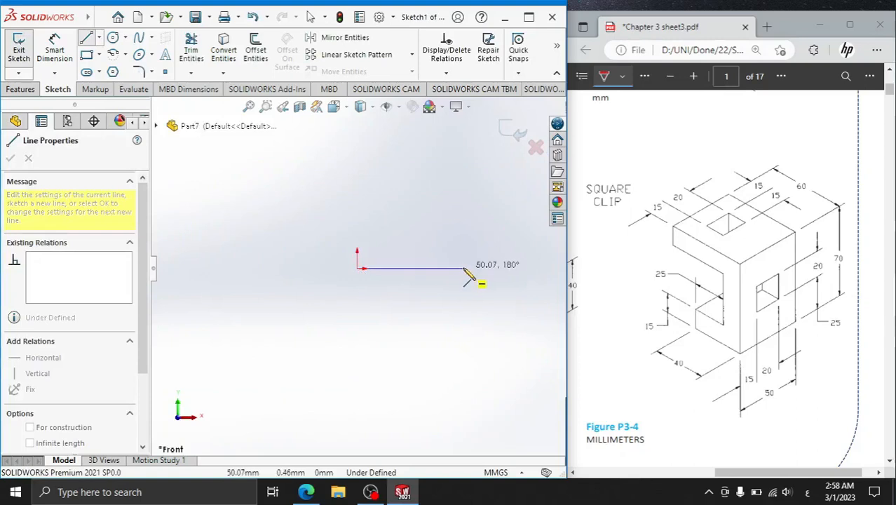
{"action": "left_click", "coordinate": [488, 268]}
{"action": "scroll", "coordinate": [490, 150], "scroll_direction": "up", "scroll_amount": 3}
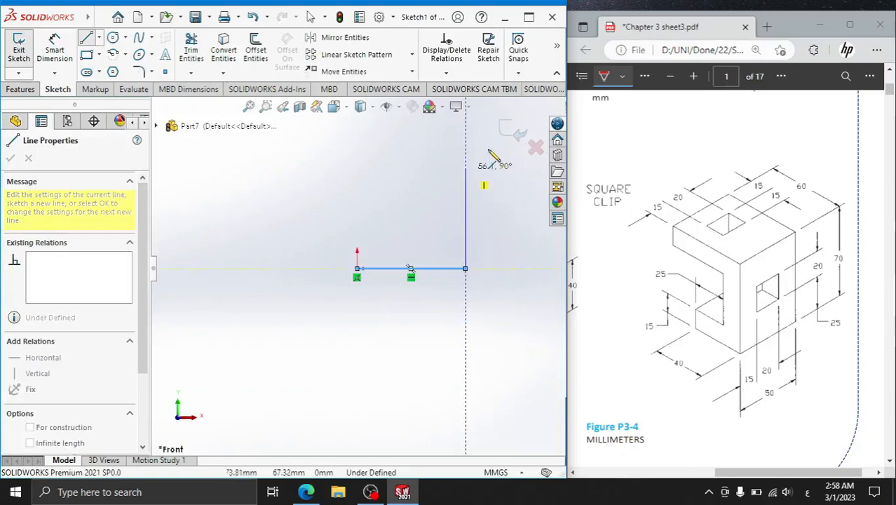
{"action": "left_click", "coordinate": [432, 143]}
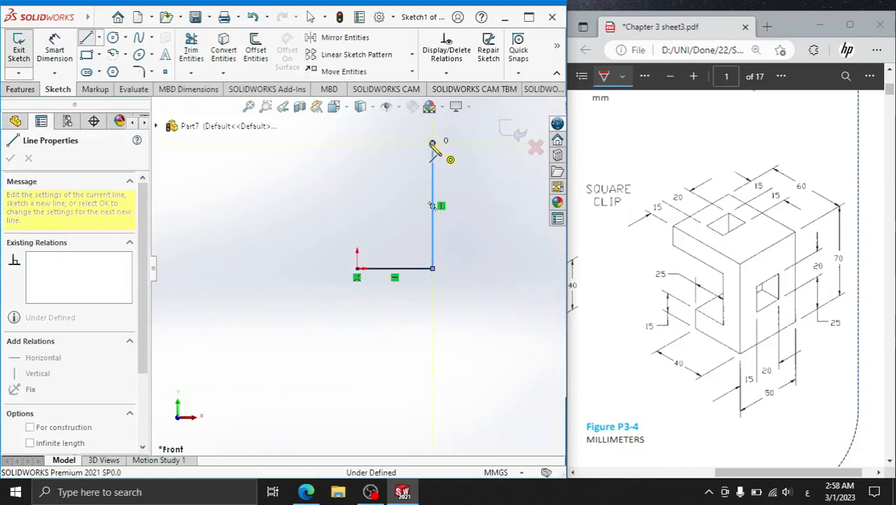
{"action": "left_click", "coordinate": [307, 143]}
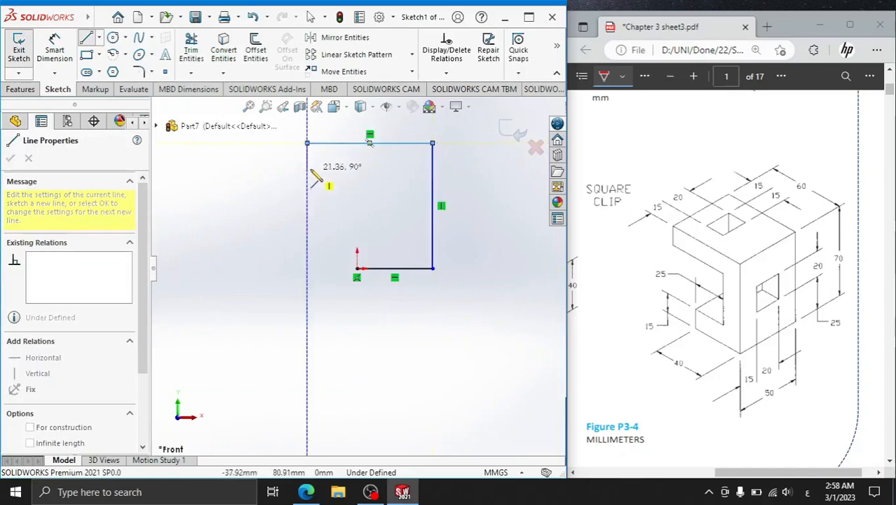
{"action": "left_click", "coordinate": [307, 167]}
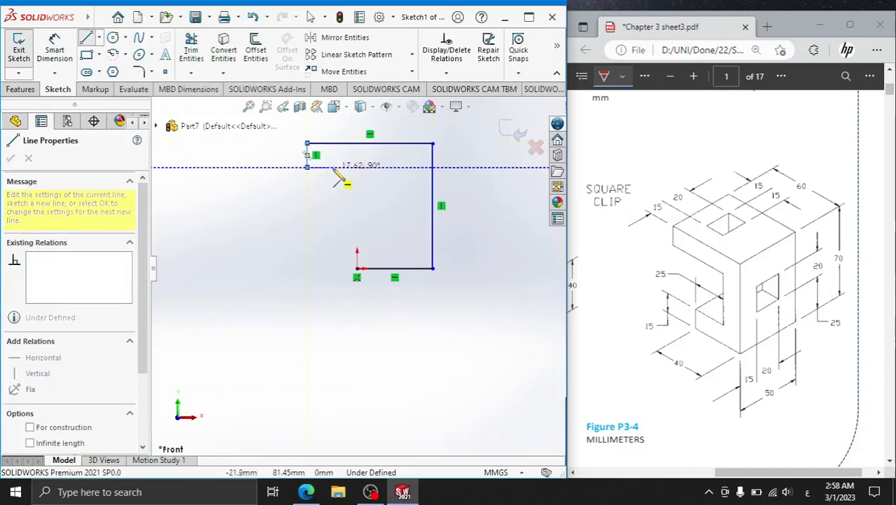
{"action": "left_click", "coordinate": [401, 167]}
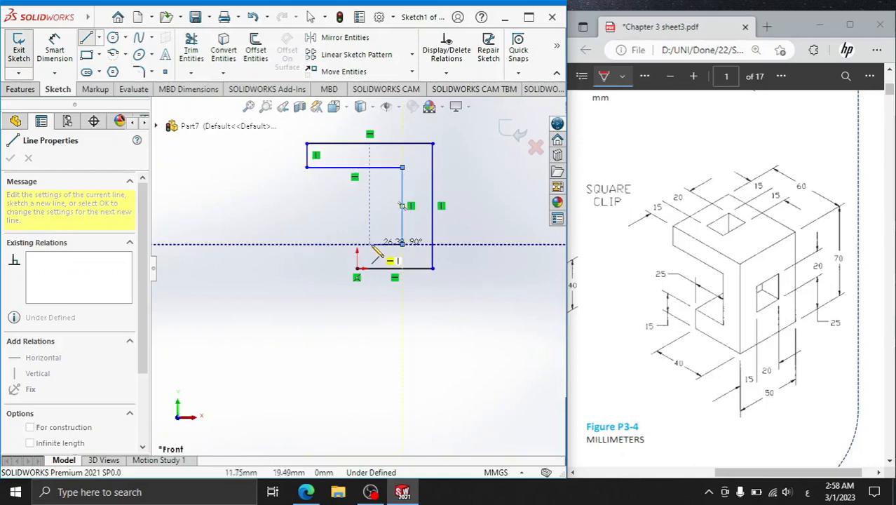
{"action": "left_click", "coordinate": [402, 244]}
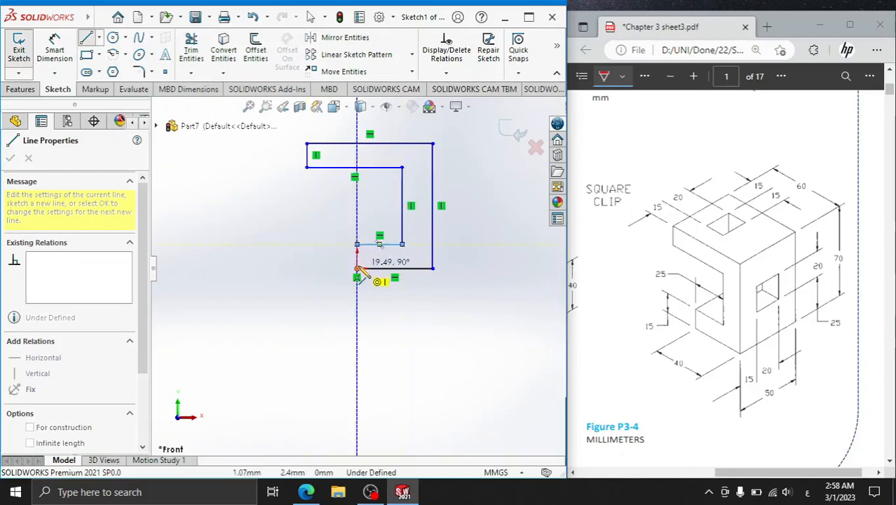
{"action": "left_click", "coordinate": [357, 245]}
{"action": "left_click", "coordinate": [357, 268]}
{"action": "right_click", "coordinate": [316, 221]}
{"action": "left_click", "coordinate": [335, 219]}
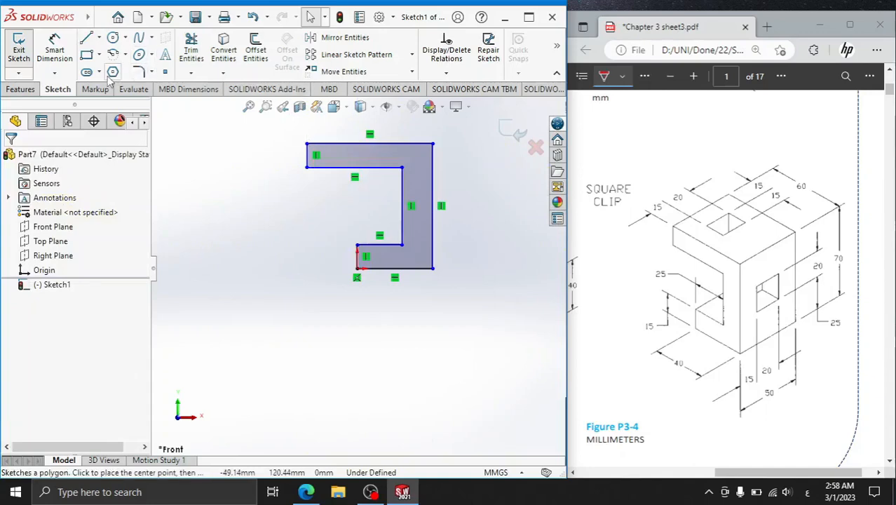
Dimension the profile's bottom horizontal line to 40 mm.
{"action": "left_click", "coordinate": [55, 49]}
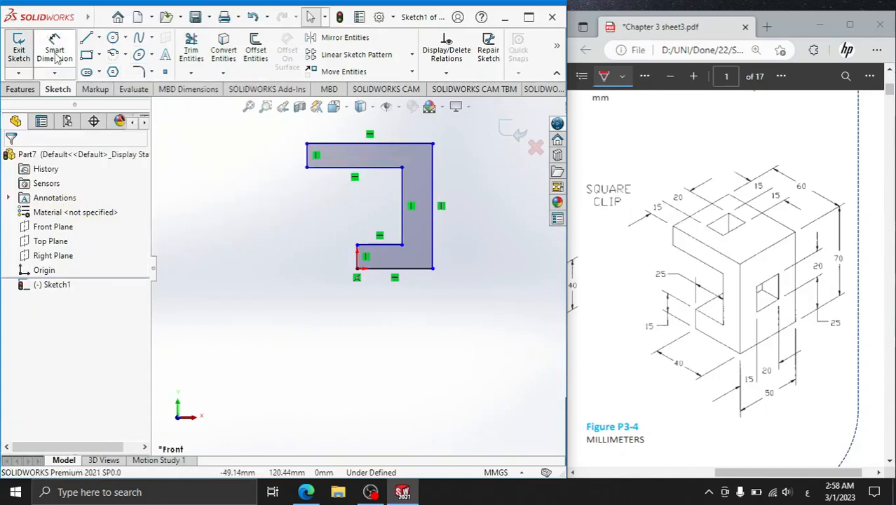
{"action": "left_click", "coordinate": [390, 268]}
{"action": "left_click", "coordinate": [398, 311]}
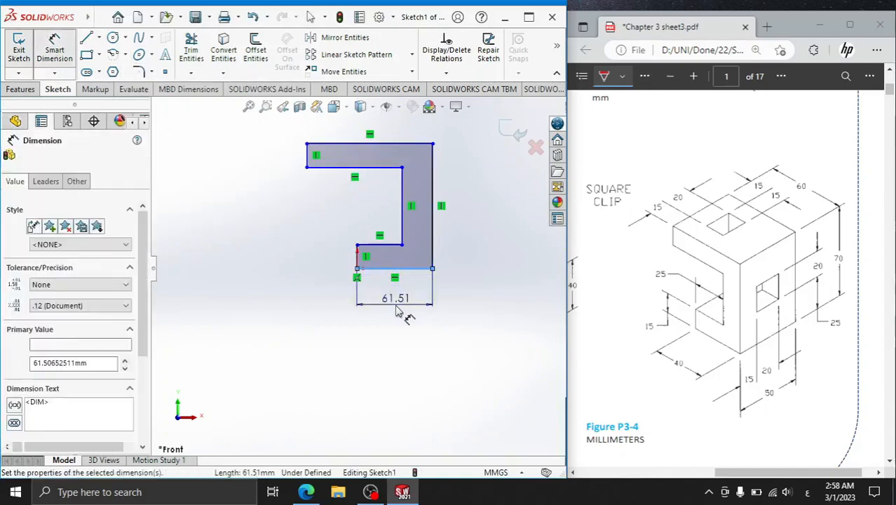
{"action": "type", "text": "40"}
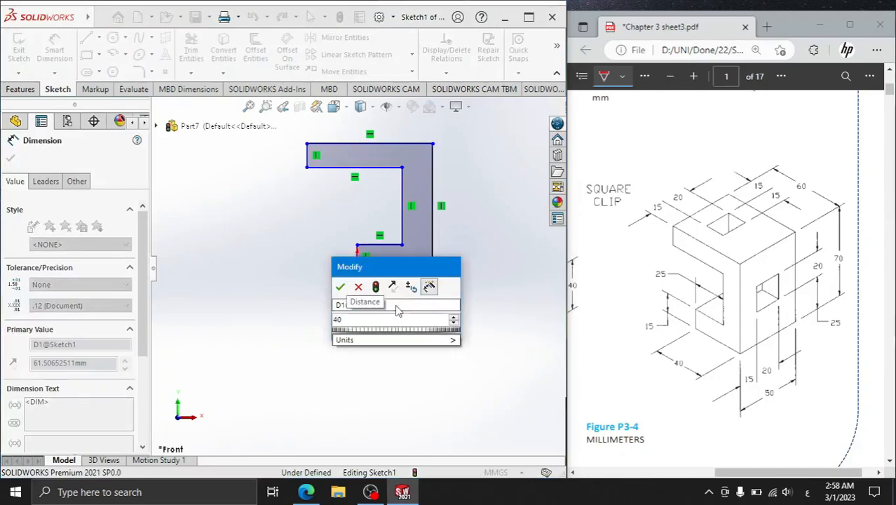
{"action": "left_click", "coordinate": [340, 287]}
Dimension the short vertical end line of the profile's lower arm to 15 mm.
{"action": "scroll", "coordinate": [366, 268], "scroll_direction": "down", "scroll_amount": 3}
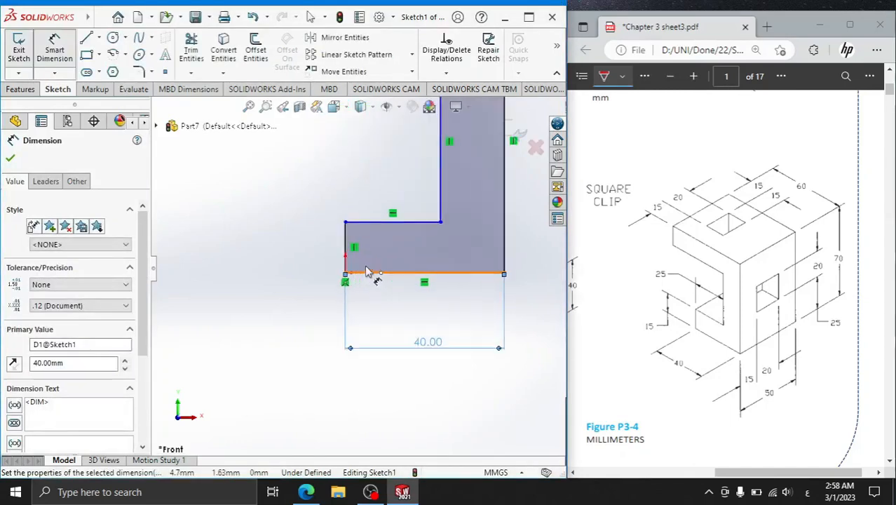
{"action": "left_click", "coordinate": [348, 242]}
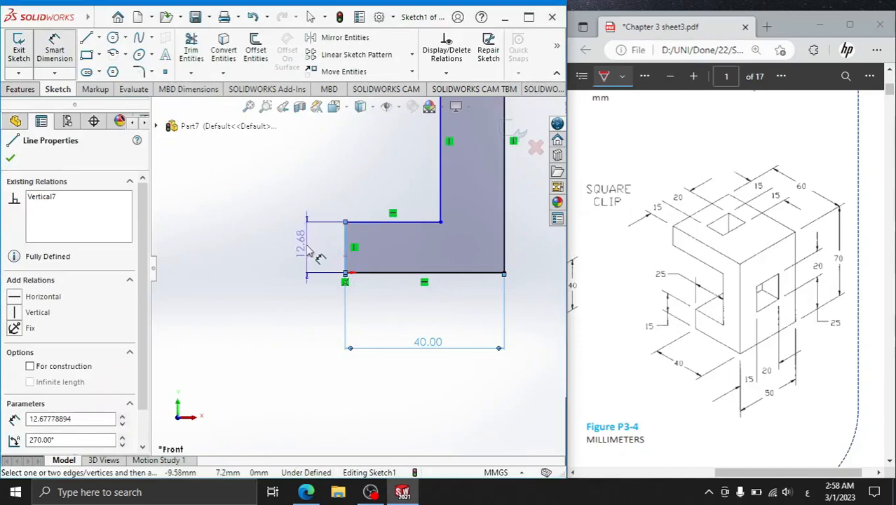
{"action": "left_click", "coordinate": [306, 256]}
{"action": "left_click", "coordinate": [306, 256]}
{"action": "type", "text": "1"}
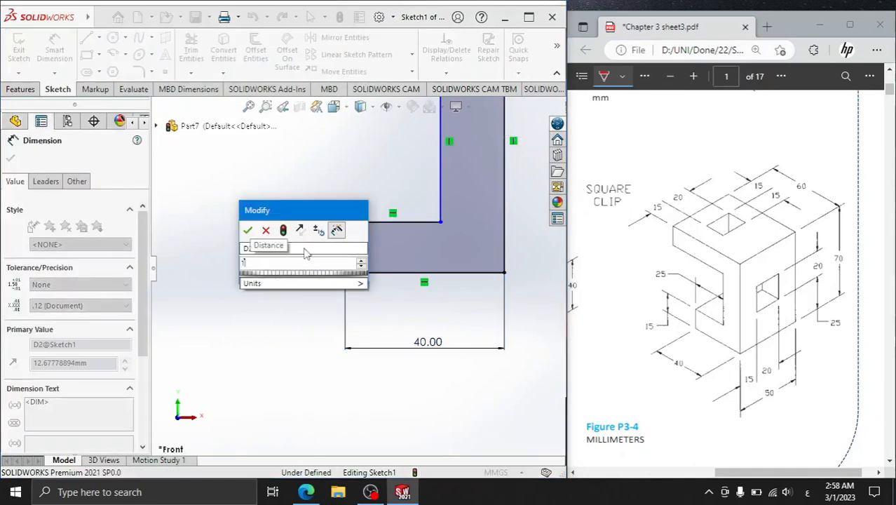
{"action": "type", "text": "5"}
{"action": "key", "text": "Return"}
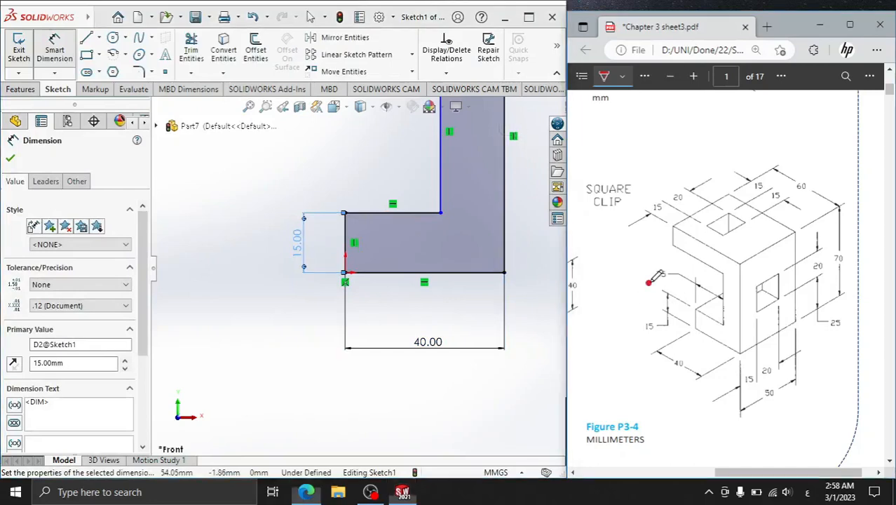
Underline the 25 callout on the square clip drawing in red and dimension the lower arm's inner horizontal line to 25 mm.
{"action": "left_click_drag", "start_coordinate": [648, 282], "coordinate": [671, 282]}
{"action": "left_click", "coordinate": [401, 221]}
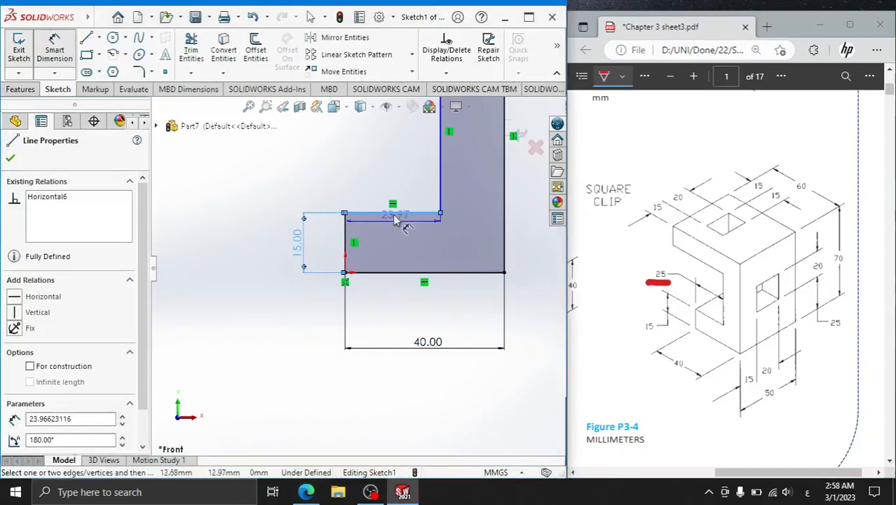
{"action": "left_click", "coordinate": [399, 177]}
{"action": "type", "text": "2"}
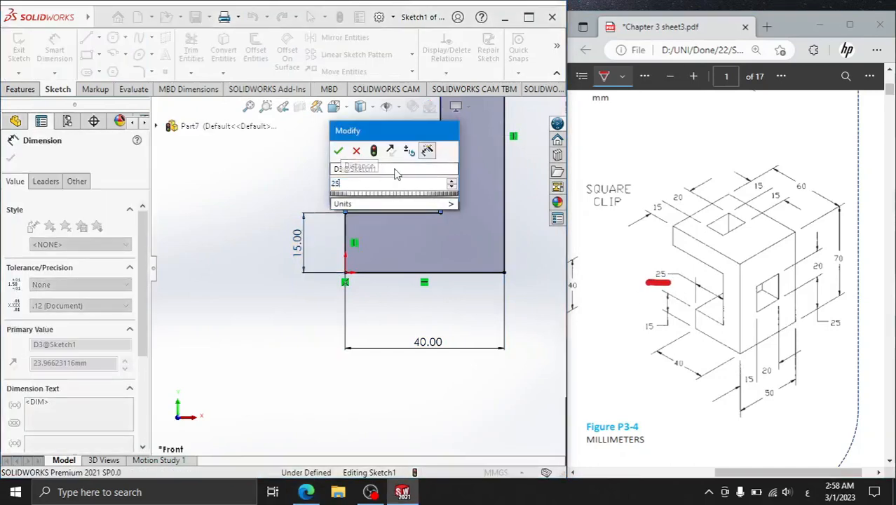
{"action": "type", "text": "5"}
{"action": "key", "text": "Return"}
Dimension the profile's top horizontal line to 60 mm.
{"action": "scroll", "coordinate": [421, 196], "scroll_direction": "up", "scroll_amount": 4}
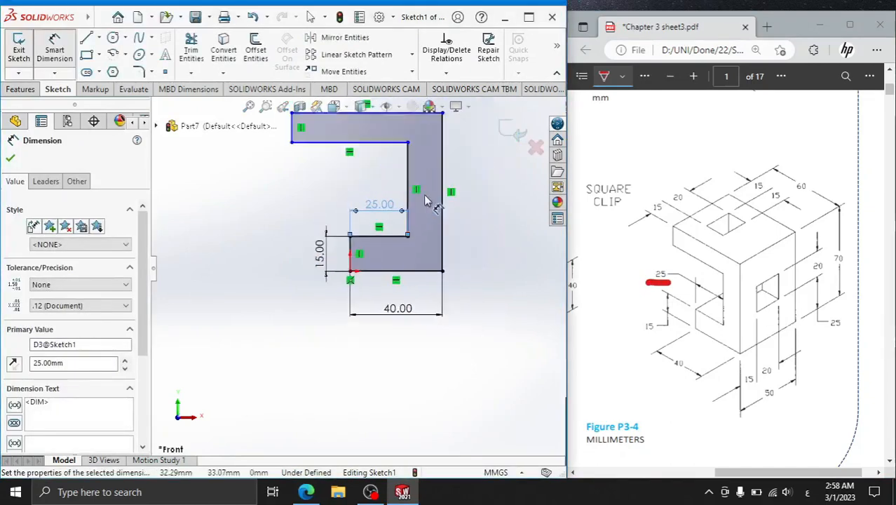
{"action": "scroll", "coordinate": [377, 150], "scroll_direction": "down", "scroll_amount": 3}
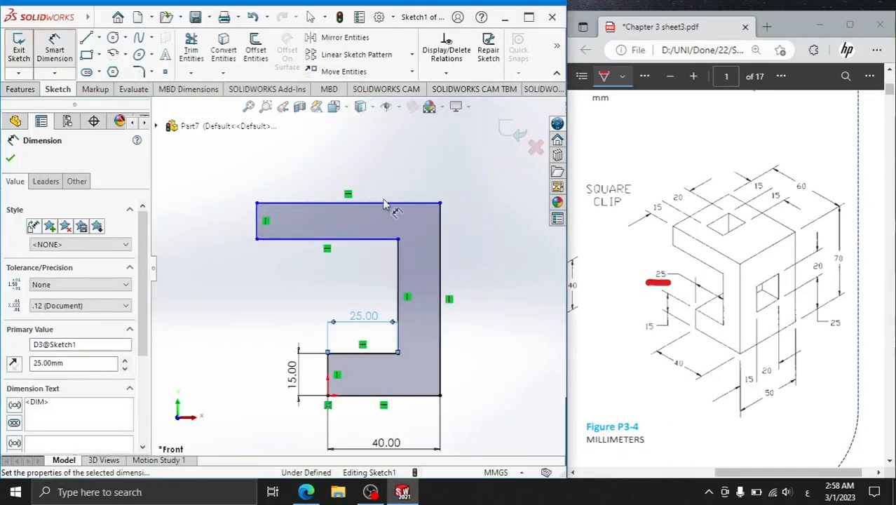
{"action": "left_click", "coordinate": [433, 204]}
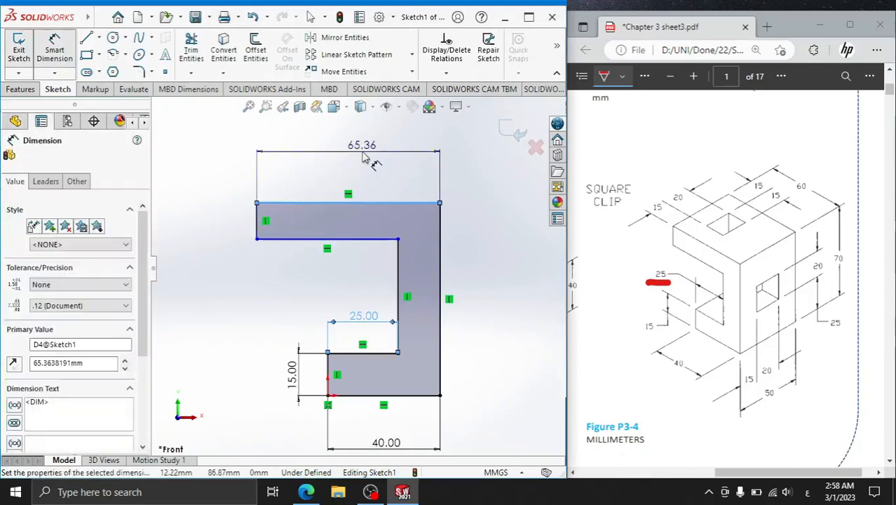
{"action": "left_click", "coordinate": [365, 159]}
{"action": "type", "text": "600"}
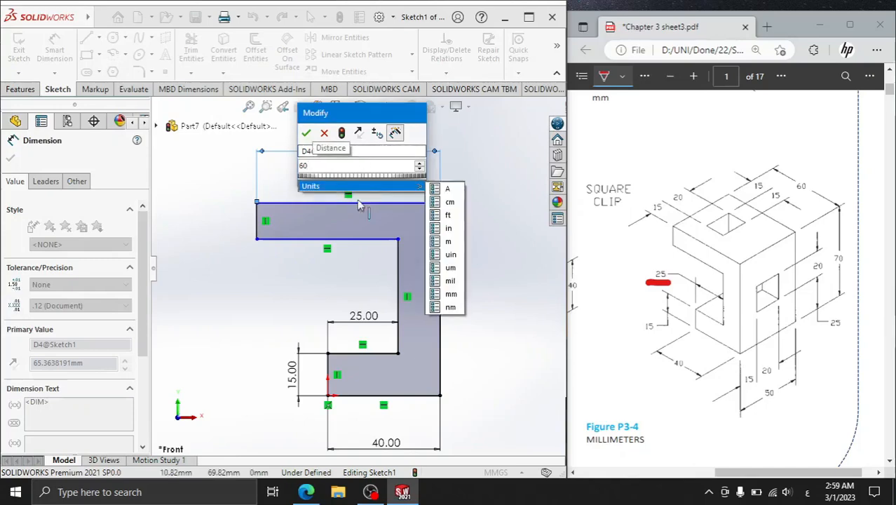
{"action": "key", "text": "Return"}
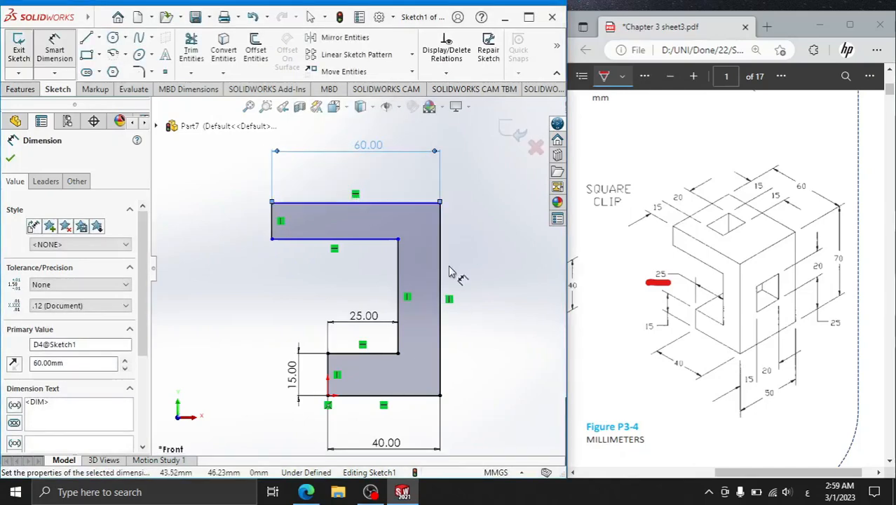
Dimension the distance between the profile's top and bottom horizontal lines to 70 mm and the upper arm's short vertical end line to 15 mm.
{"action": "left_click", "coordinate": [412, 205]}
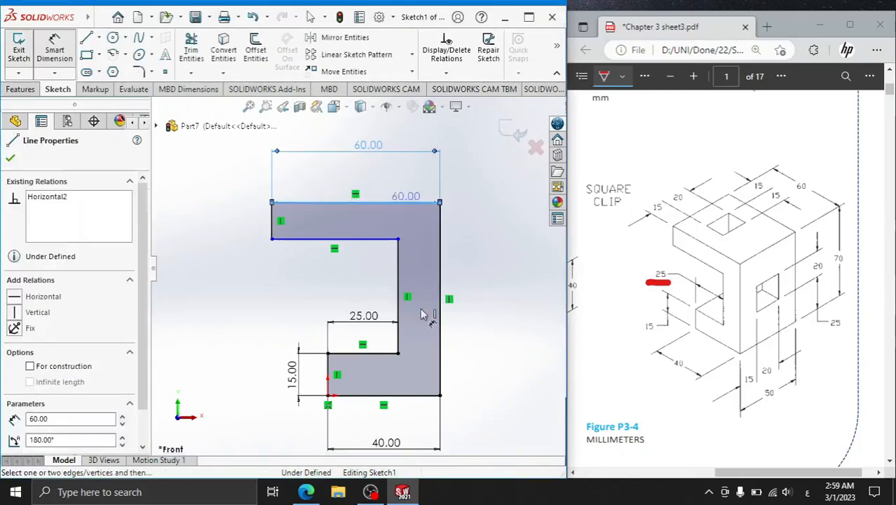
{"action": "left_click", "coordinate": [429, 395]}
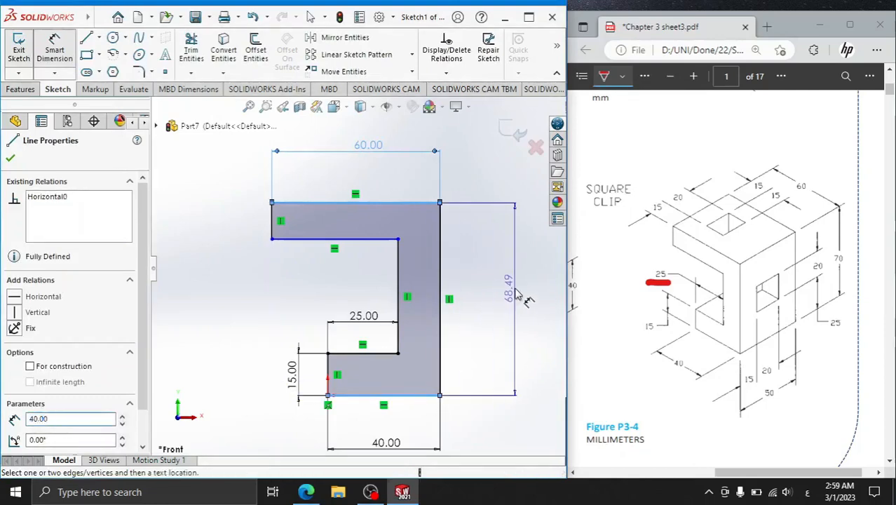
{"action": "left_click", "coordinate": [516, 294]}
{"action": "type", "text": "70"}
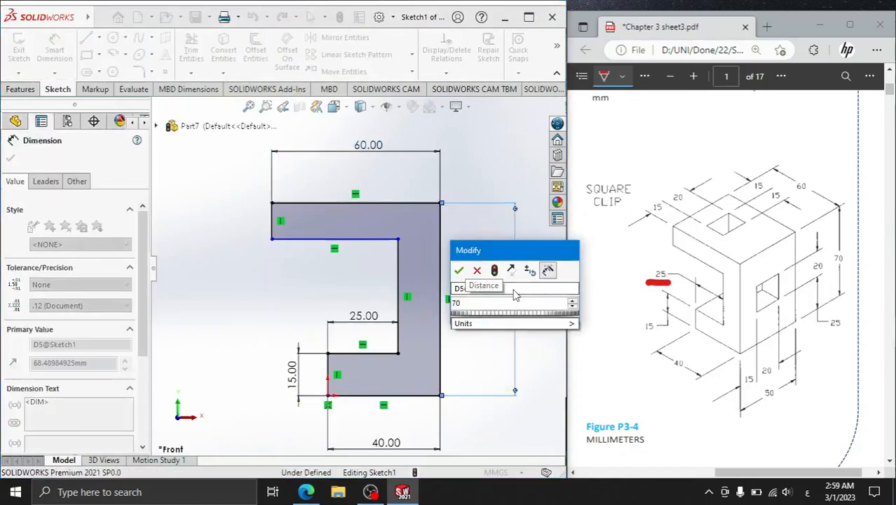
{"action": "key", "text": "Return"}
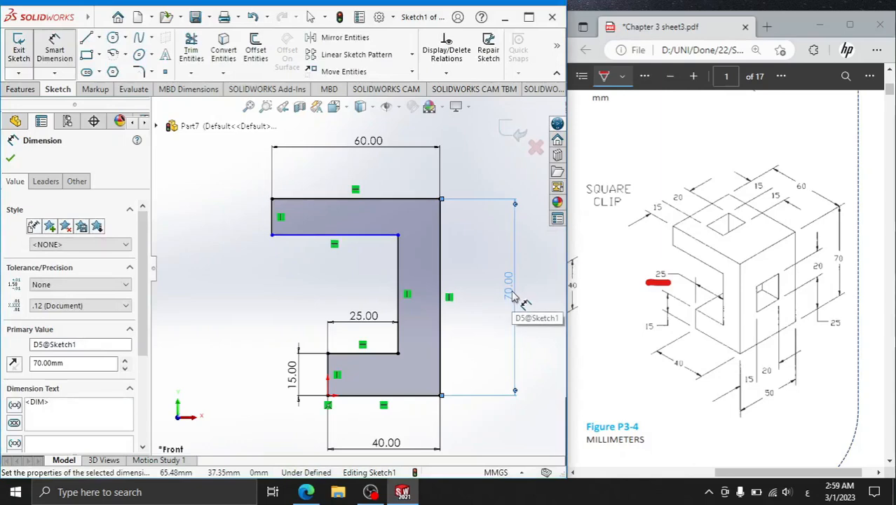
{"action": "left_click", "coordinate": [278, 219]}
{"action": "left_click", "coordinate": [231, 211]}
{"action": "type", "text": "15"}
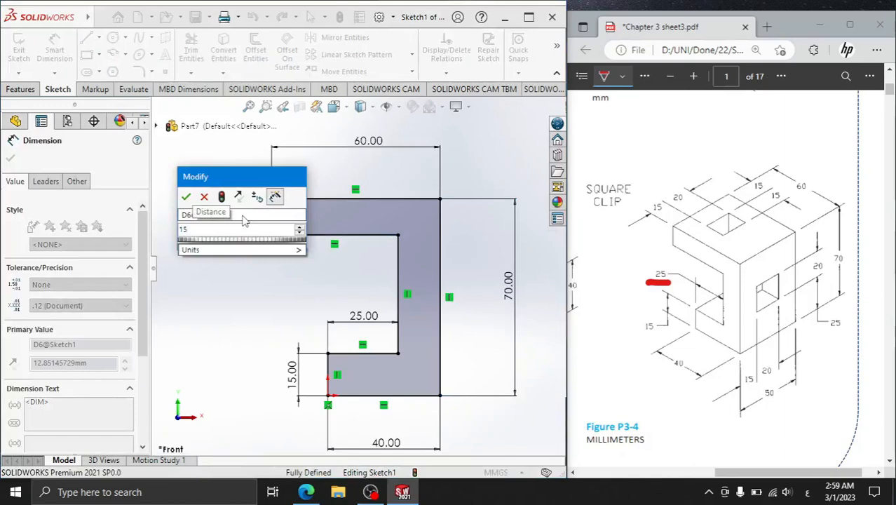
{"action": "key", "text": "Return"}
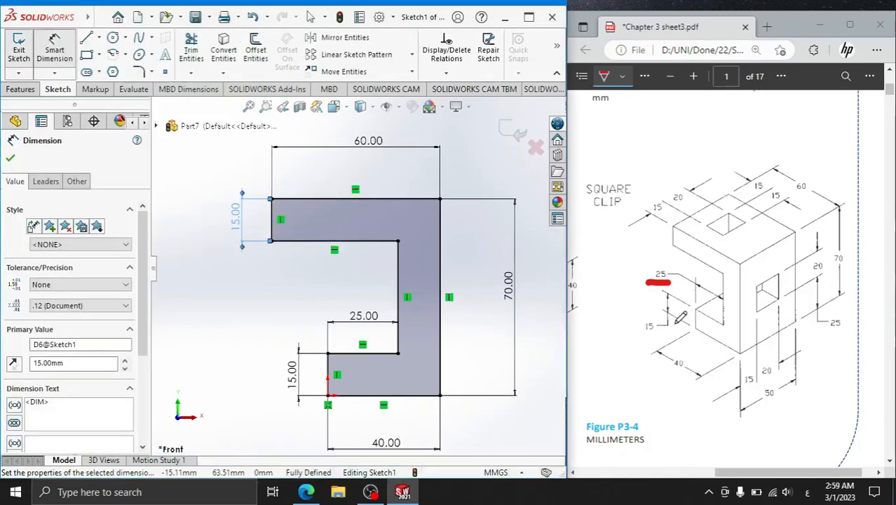
{"action": "left_click", "coordinate": [403, 303]}
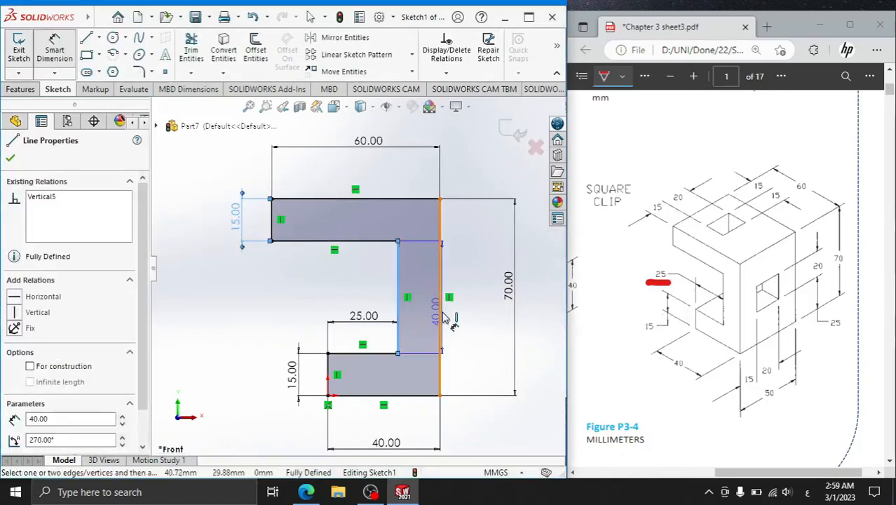
{"action": "left_click", "coordinate": [443, 318]}
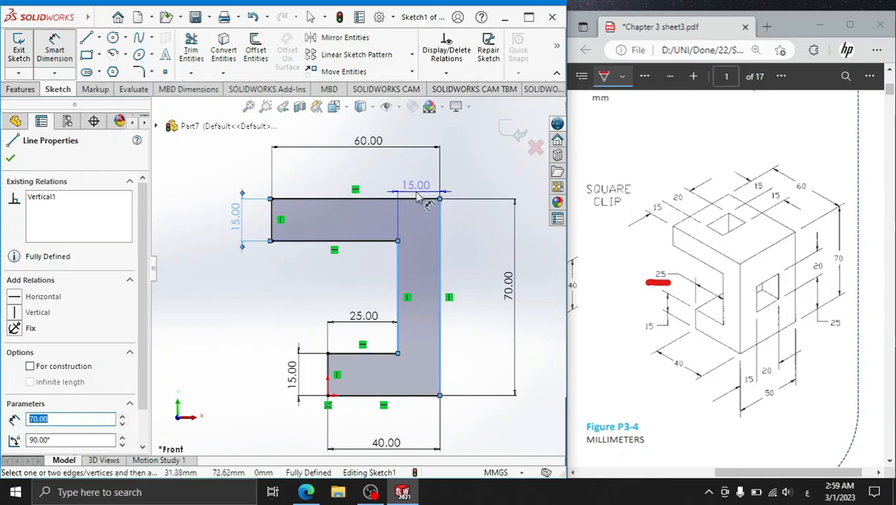
{"action": "key", "text": "Escape"}
{"action": "key", "text": "Escape"}
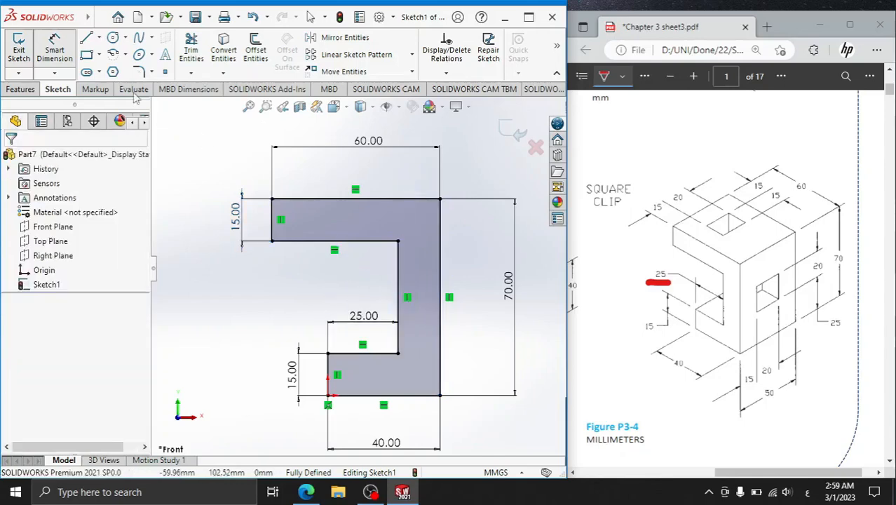
Underline the 50 callout on the square clip drawing in red and extrude the C-shaped profile 50 mm.
{"action": "left_click", "coordinate": [9, 92]}
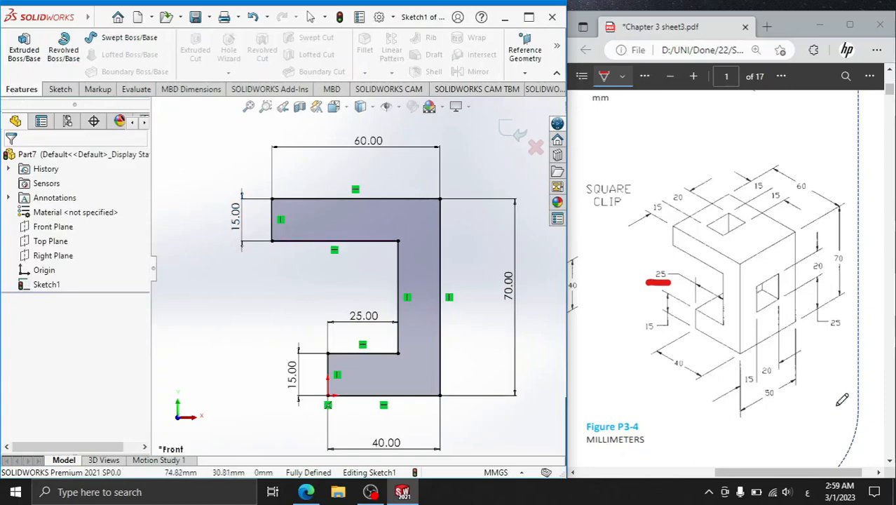
{"action": "left_click_drag", "start_coordinate": [738, 424], "coordinate": [805, 386]}
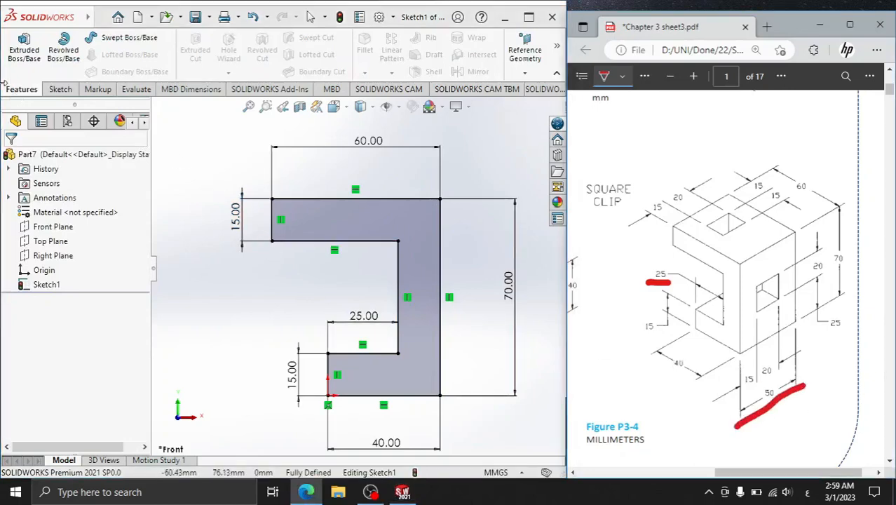
{"action": "left_click", "coordinate": [34, 61]}
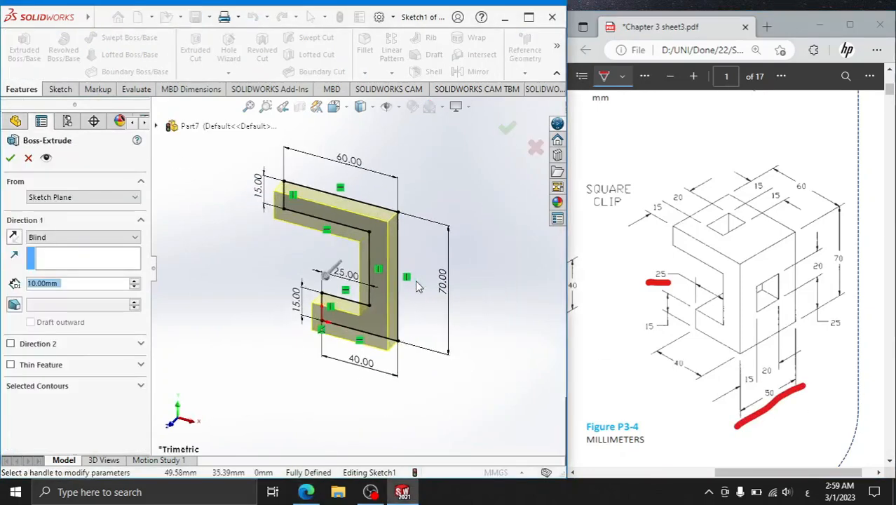
{"action": "type", "text": "50"}
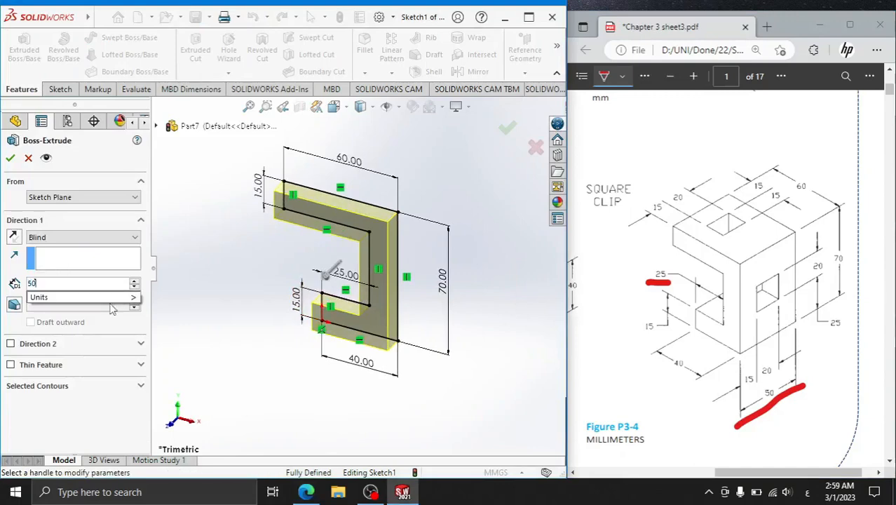
{"action": "key", "text": "Return"}
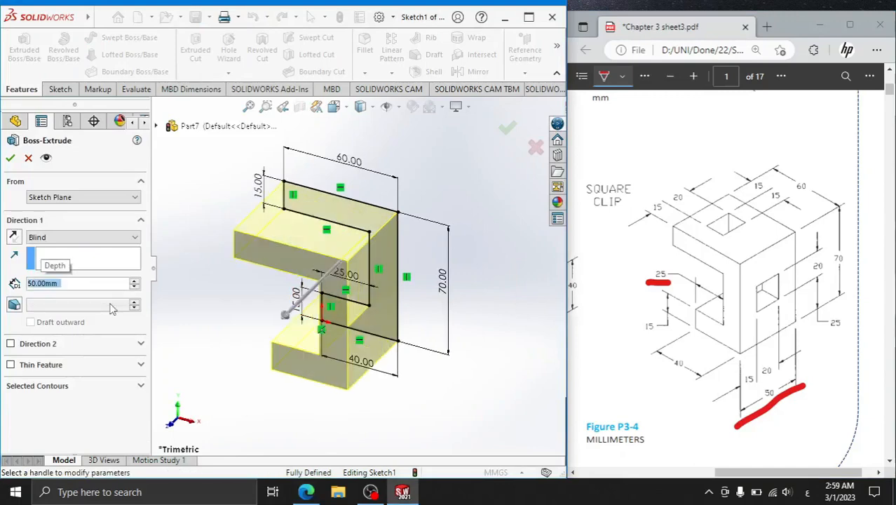
{"action": "left_click", "coordinate": [10, 159]}
Start a sketch on the clip's tall outer side face and draw a corner rectangle about 11.5 by 12.9 mm near its middle.
{"action": "left_click", "coordinate": [378, 302]}
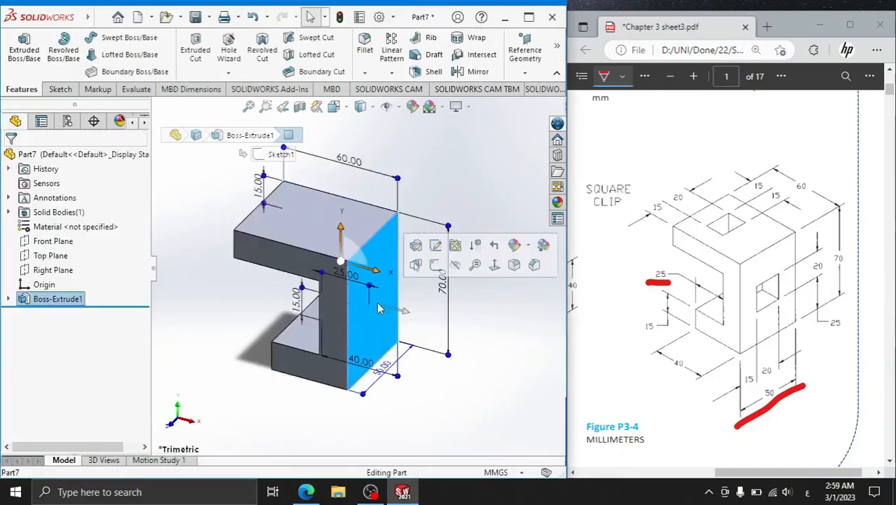
{"action": "left_click", "coordinate": [434, 266]}
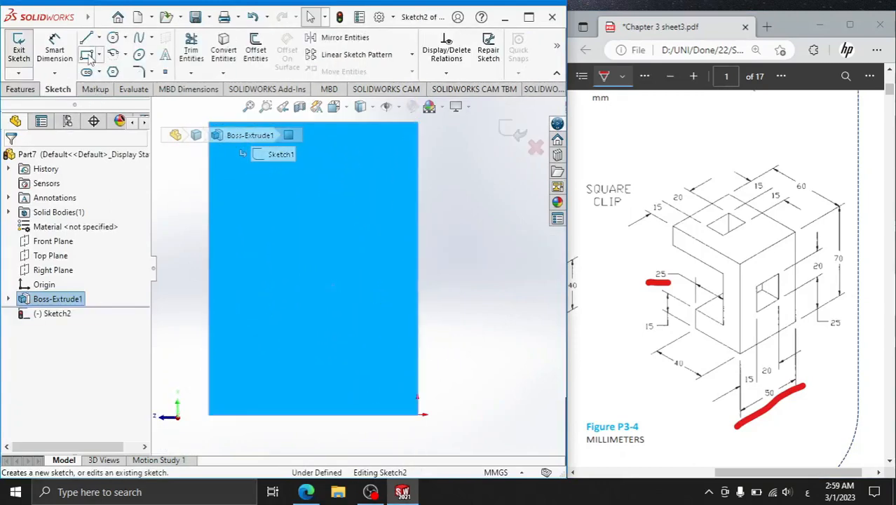
{"action": "left_click", "coordinate": [87, 56]}
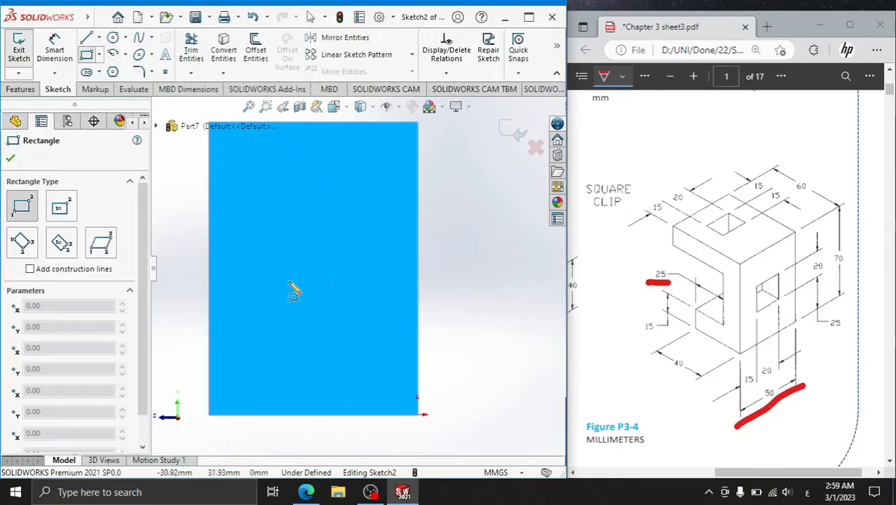
{"action": "left_click_drag", "start_coordinate": [289, 282], "coordinate": [338, 229]}
{"action": "right_click", "coordinate": [491, 221]}
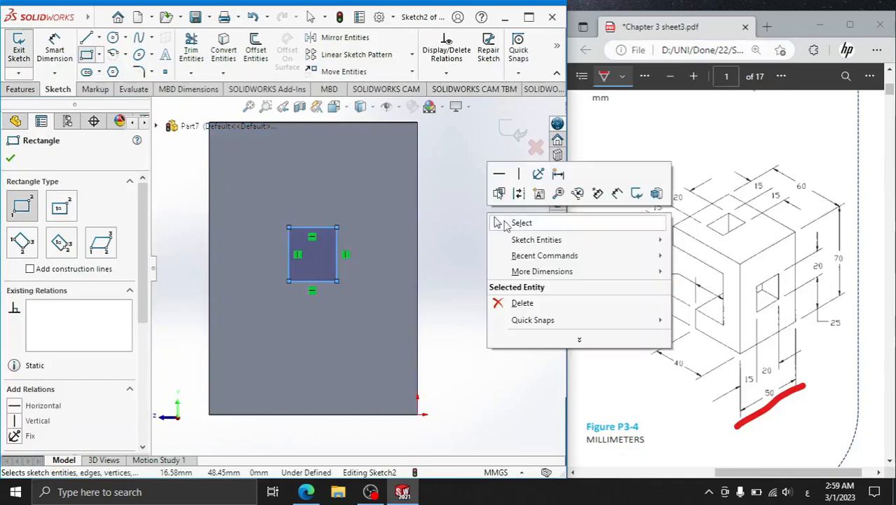
{"action": "left_click", "coordinate": [500, 223]}
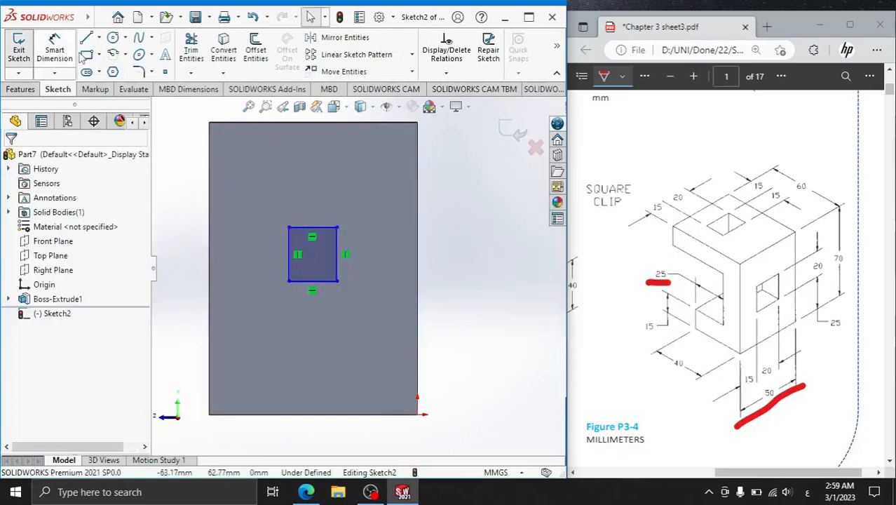
Dimension the rectangle's width to 20 mm and its distance from the face's vertical edge opposite the origin to 15 mm.
{"action": "left_click", "coordinate": [54, 51]}
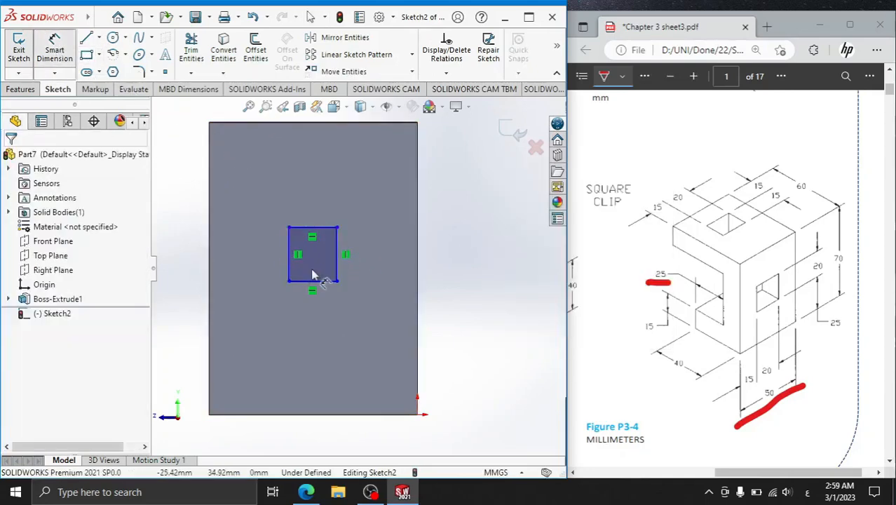
{"action": "left_click", "coordinate": [313, 286]}
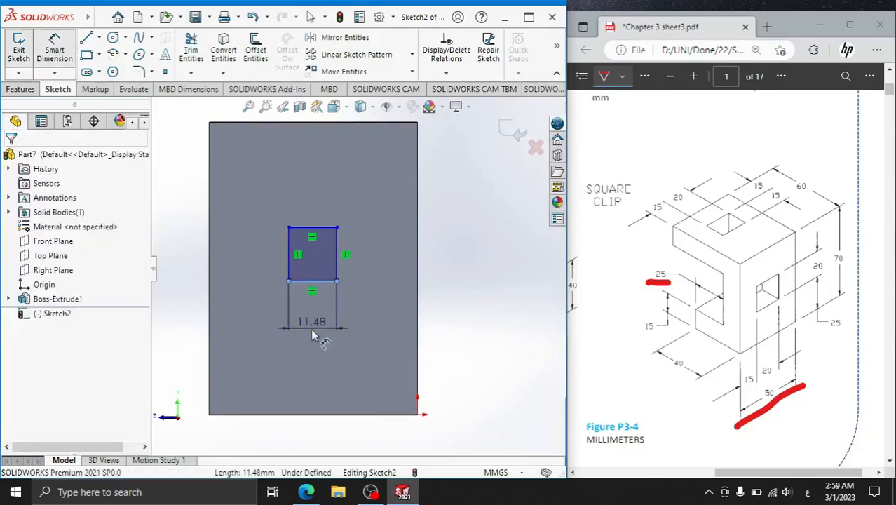
{"action": "left_click", "coordinate": [314, 332]}
{"action": "type", "text": "20"}
{"action": "key", "text": "Return"}
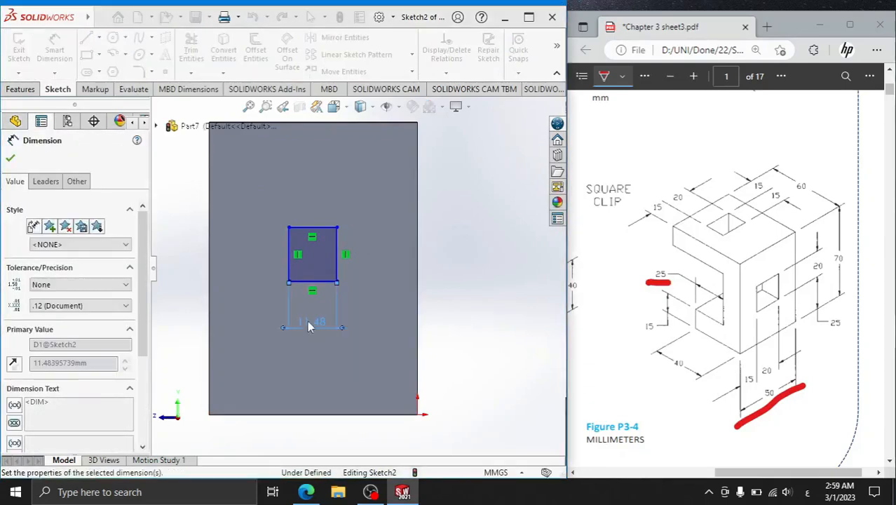
{"action": "left_click", "coordinate": [293, 256]}
{"action": "left_click", "coordinate": [210, 305]}
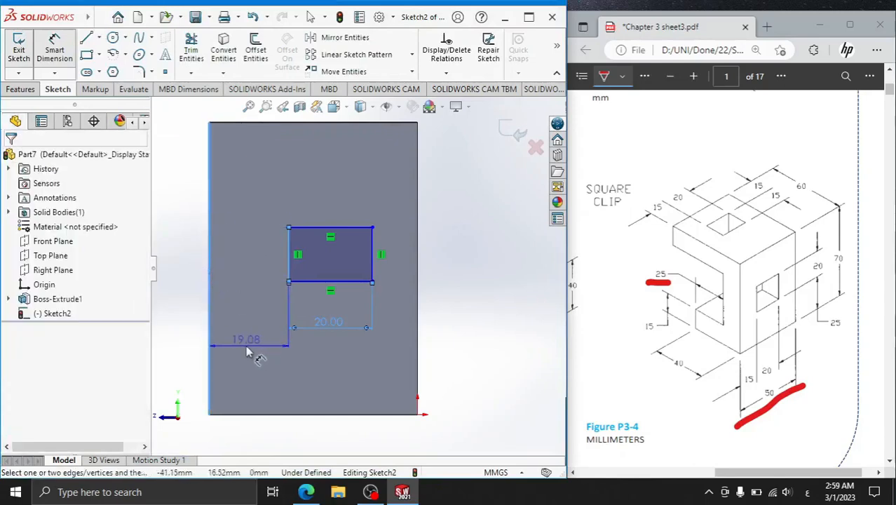
{"action": "left_click", "coordinate": [245, 345]}
{"action": "key", "text": "Return"}
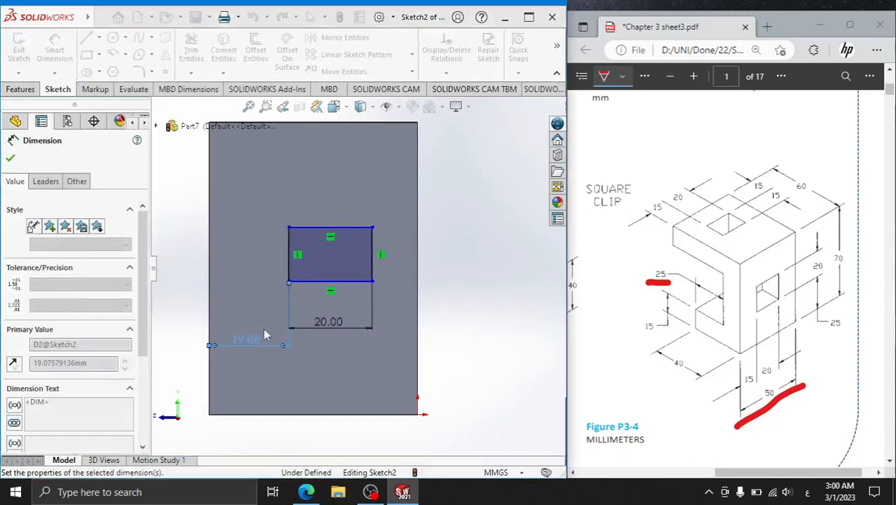
Dimension the rectangle's height to 20 mm and its lower line's distance from the face's bottom edge to 25 mm.
{"action": "left_click", "coordinate": [356, 267]}
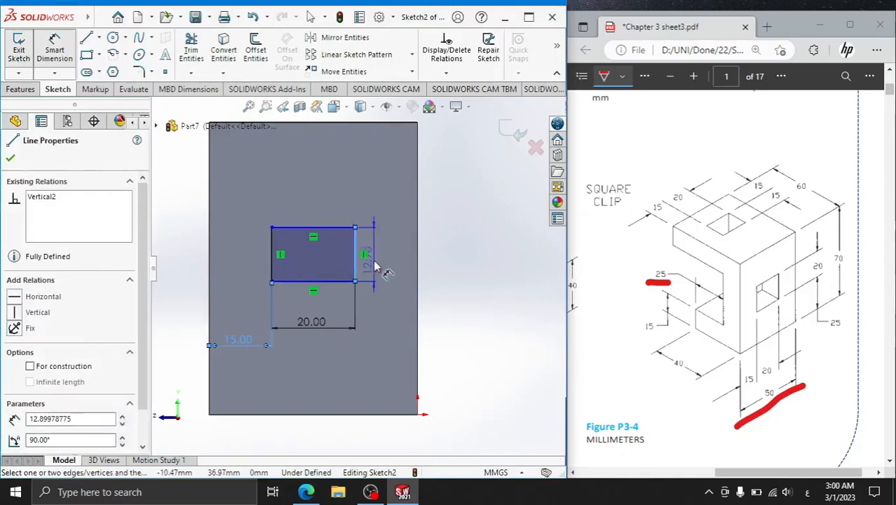
{"action": "left_click", "coordinate": [384, 267]}
{"action": "type", "text": "2"}
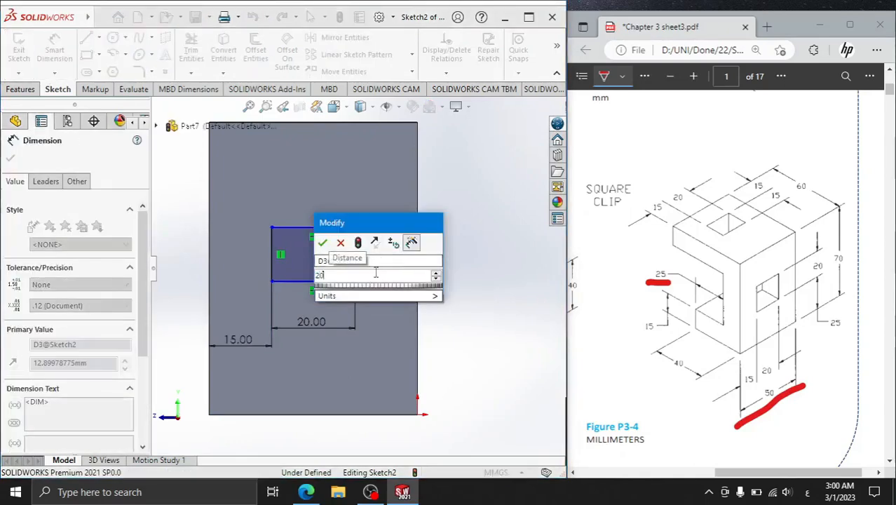
{"action": "type", "text": "0"}
{"action": "key", "text": "Return"}
{"action": "left_click", "coordinate": [345, 287]}
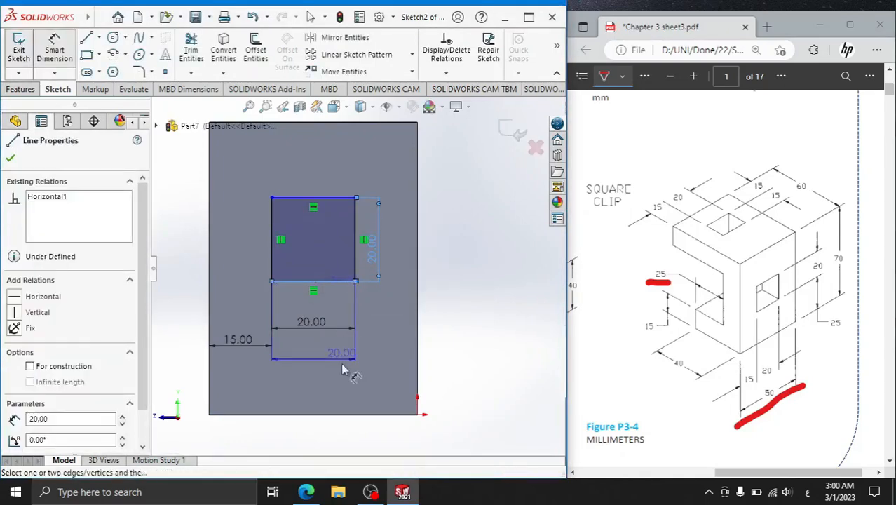
{"action": "left_click", "coordinate": [344, 414]}
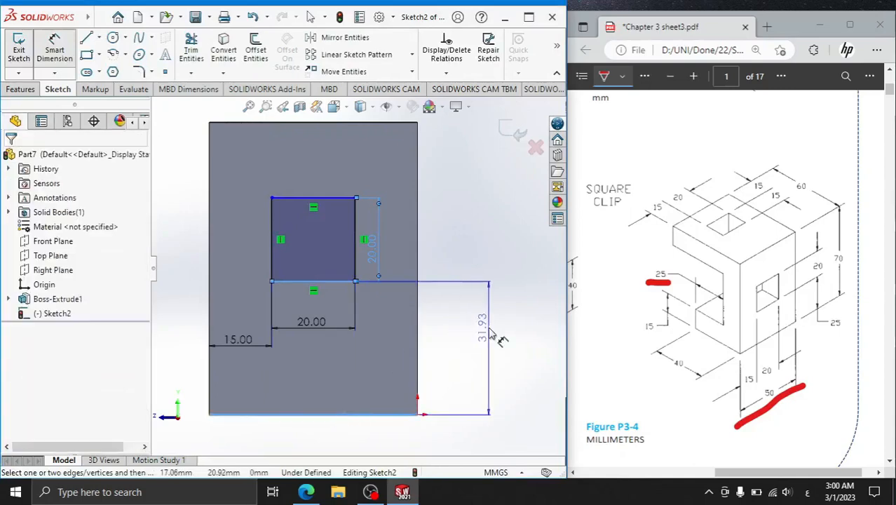
{"action": "left_click", "coordinate": [493, 338]}
{"action": "key", "text": "Return"}
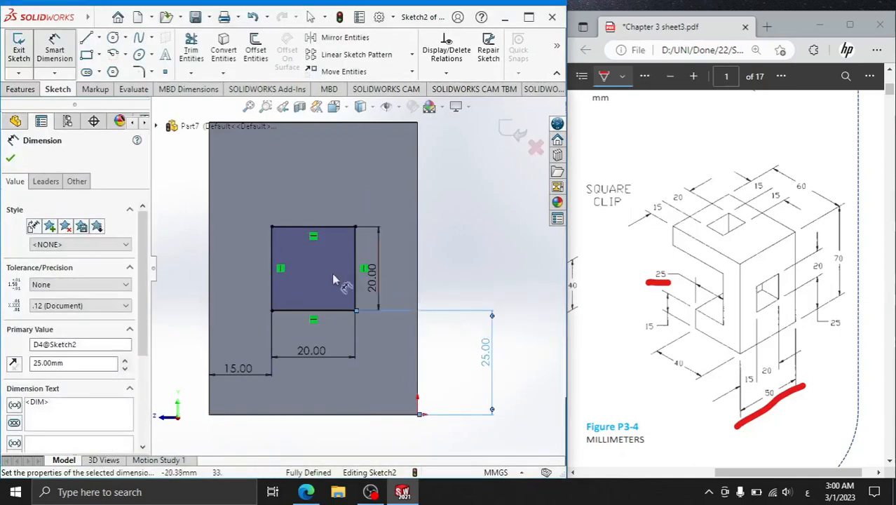
Cut the 20 mm square through the clip's vertical wall with a blind Extruded Cut 26 mm deep.
{"action": "left_click", "coordinate": [21, 89]}
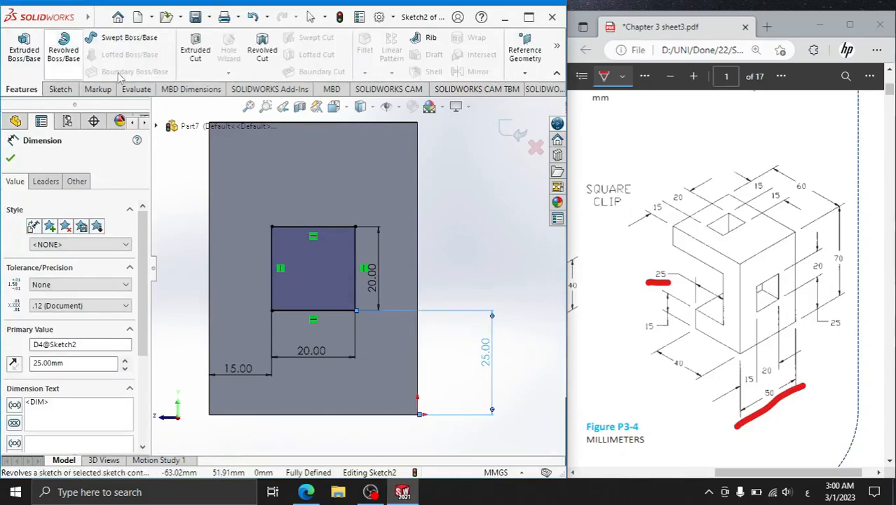
{"action": "left_click", "coordinate": [195, 51]}
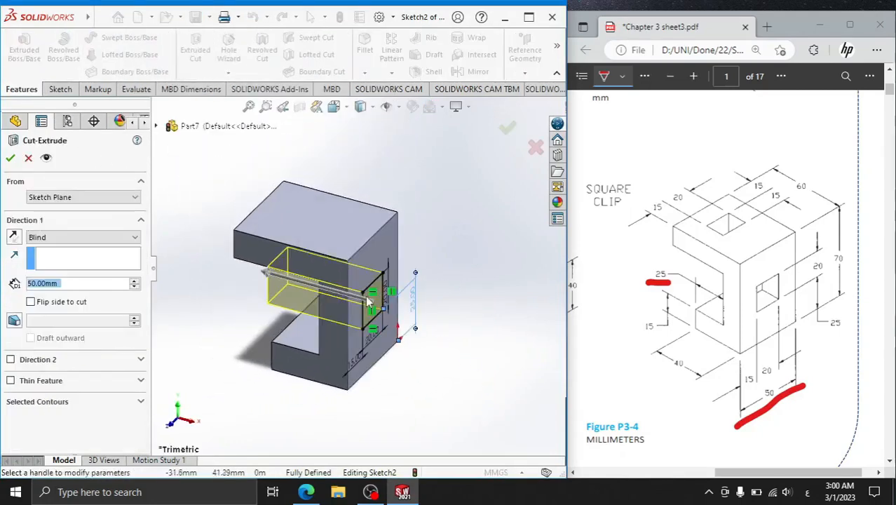
{"action": "left_click", "coordinate": [262, 280]}
{"action": "left_click", "coordinate": [319, 294]}
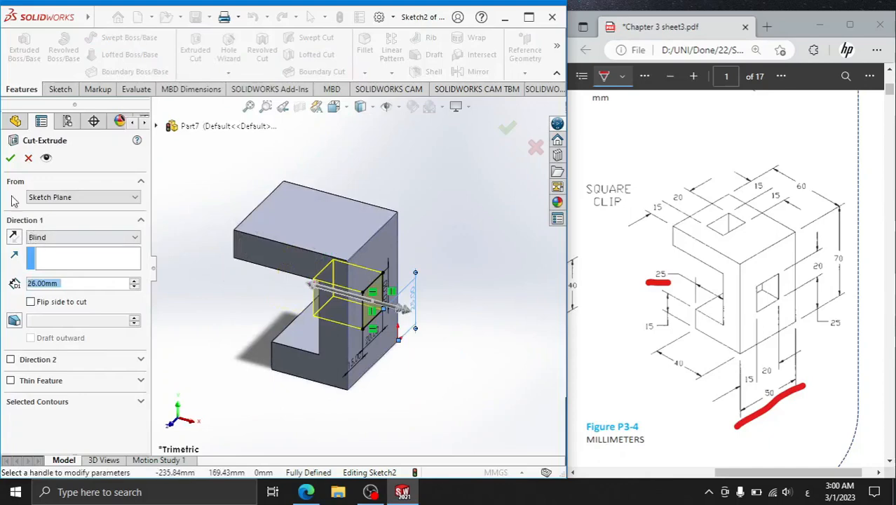
{"action": "left_click", "coordinate": [10, 158]}
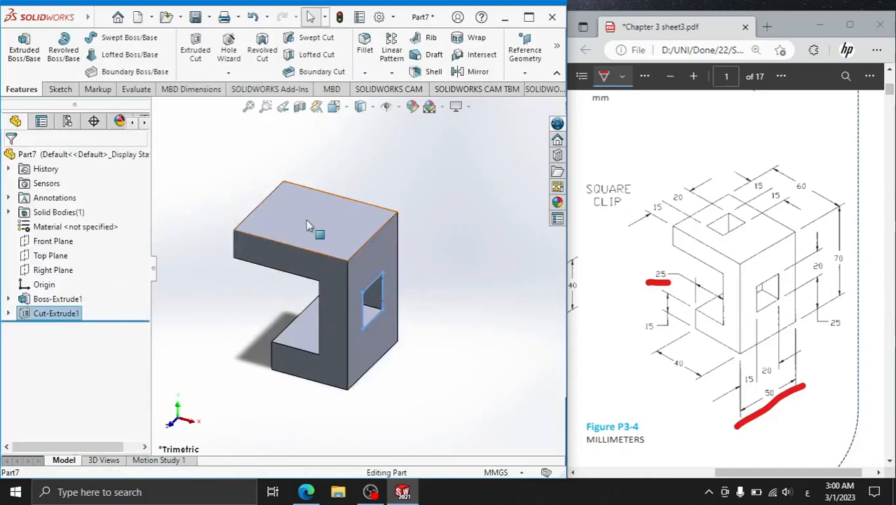
Start a sketch on the clip's top face and draw a corner rectangle about 7.7 by 17.5 mm left of its middle.
{"action": "left_click", "coordinate": [356, 212]}
{"action": "left_click", "coordinate": [364, 181]}
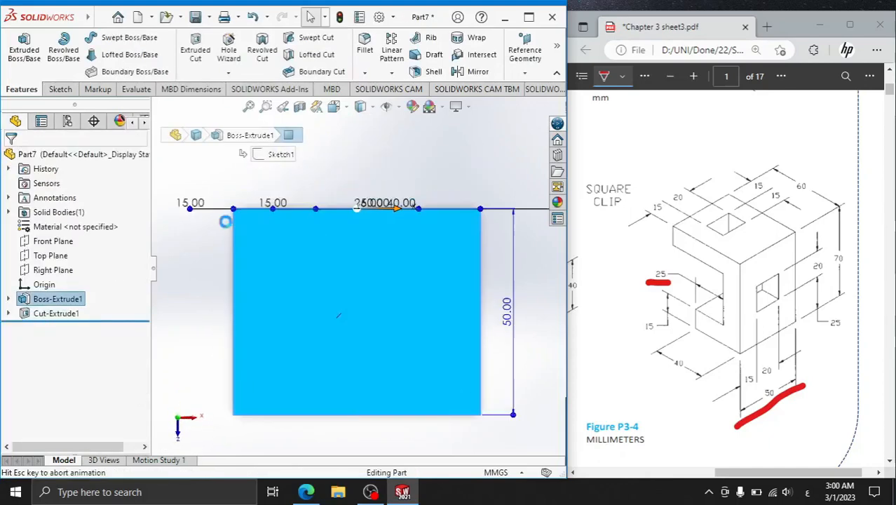
{"action": "left_click", "coordinate": [87, 54]}
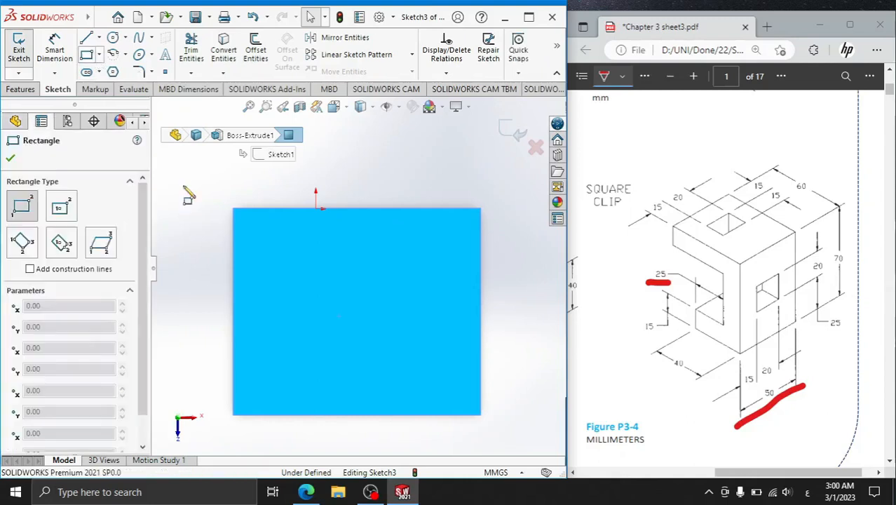
{"action": "left_click", "coordinate": [284, 342]}
{"action": "left_click", "coordinate": [316, 272]}
{"action": "right_click", "coordinate": [342, 175]}
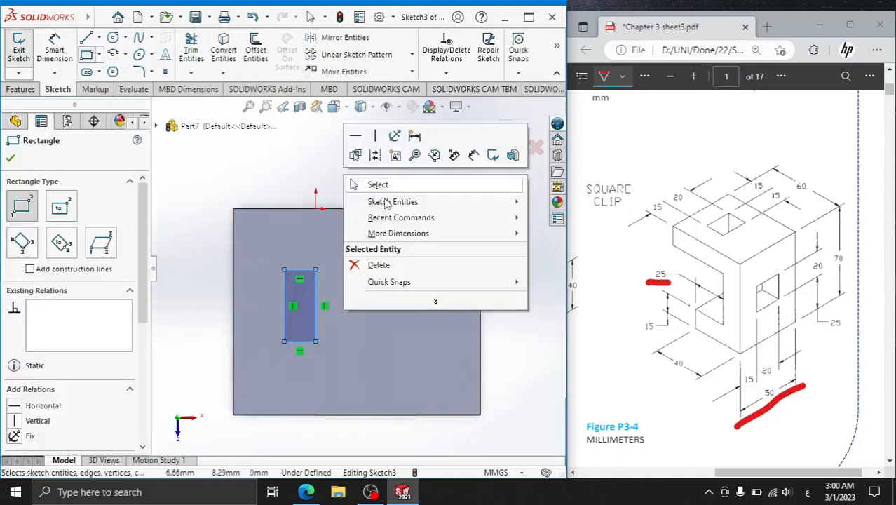
{"action": "left_click", "coordinate": [382, 187]}
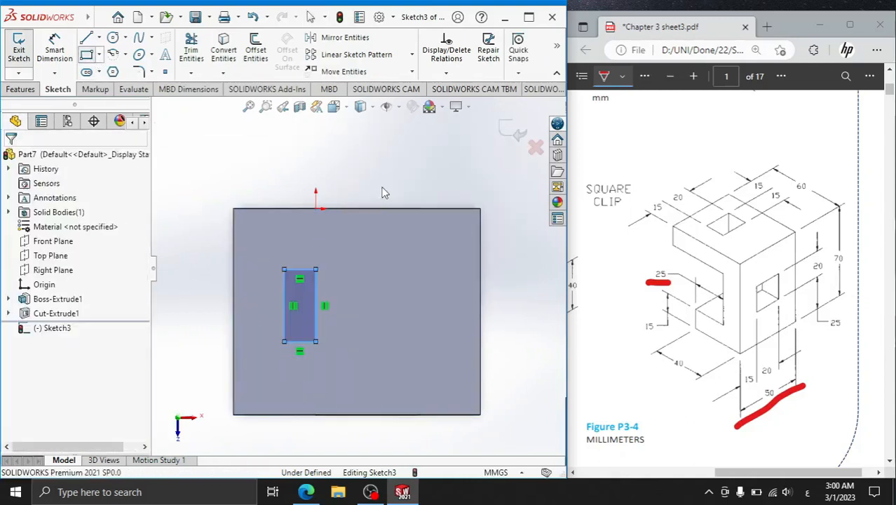
Dimension the rectangle's height to 20 mm and its lower line's distance from the face's lower edge to 15 mm.
{"action": "left_click", "coordinate": [54, 49]}
{"action": "left_click", "coordinate": [288, 304]}
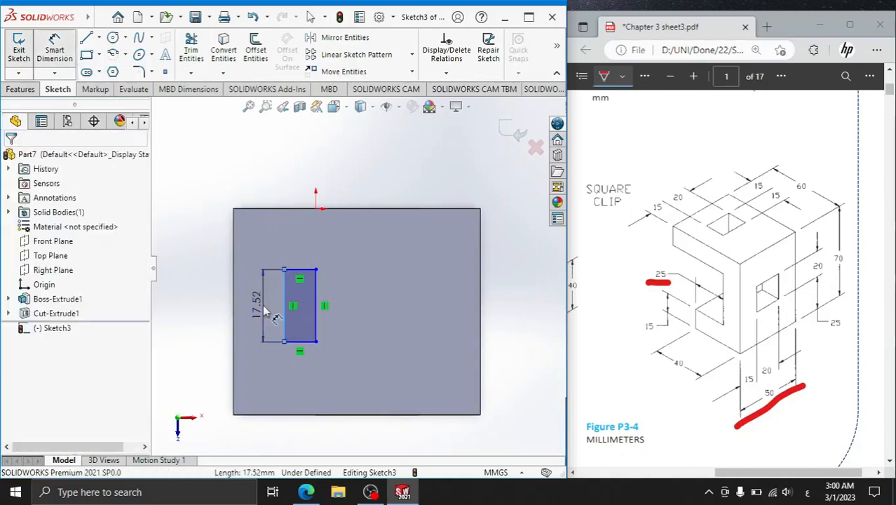
{"action": "left_click", "coordinate": [268, 315]}
{"action": "type", "text": "20"}
{"action": "key", "text": "Return"}
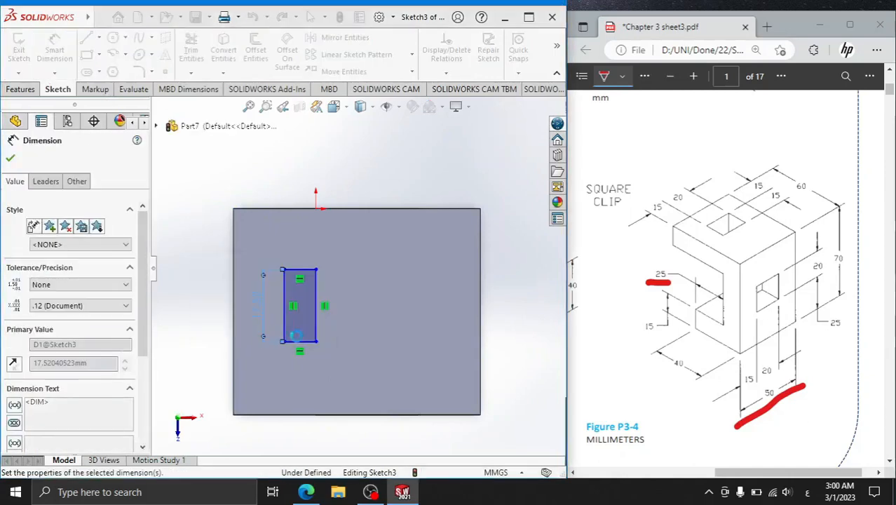
{"action": "left_click", "coordinate": [299, 342]}
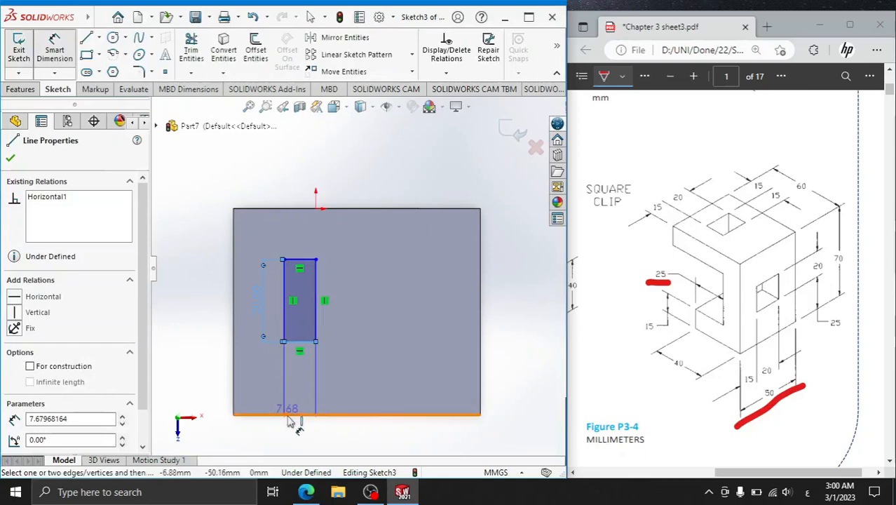
{"action": "left_click", "coordinate": [296, 414]}
{"action": "left_click", "coordinate": [199, 382]}
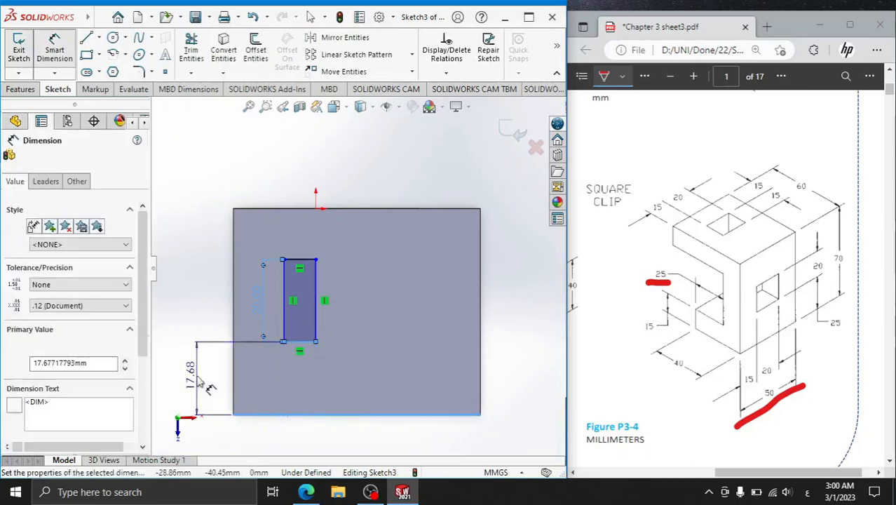
{"action": "type", "text": "15"}
{"action": "key", "text": "Return"}
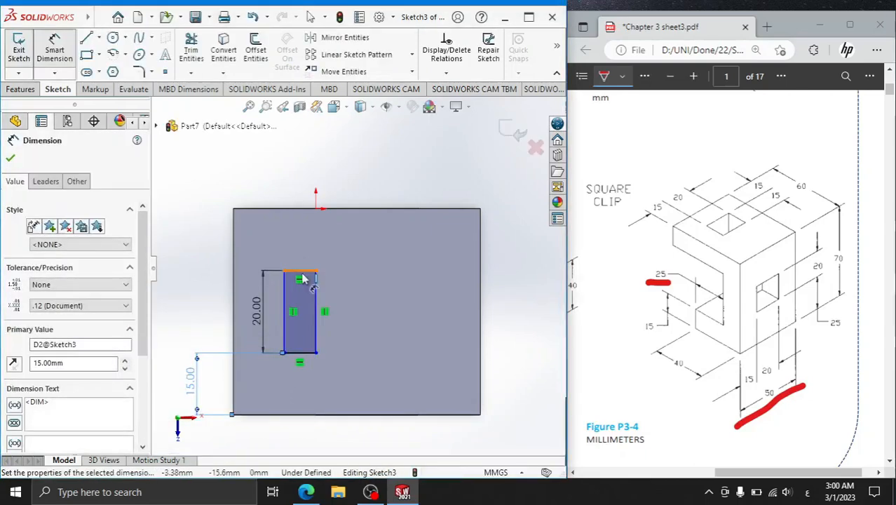
Dimension the rectangle's width to 15 mm and its left line's distance from the face's left edge to 15 mm.
{"action": "left_click", "coordinate": [301, 271]}
{"action": "left_click", "coordinate": [302, 254]}
{"action": "type", "text": "1"}
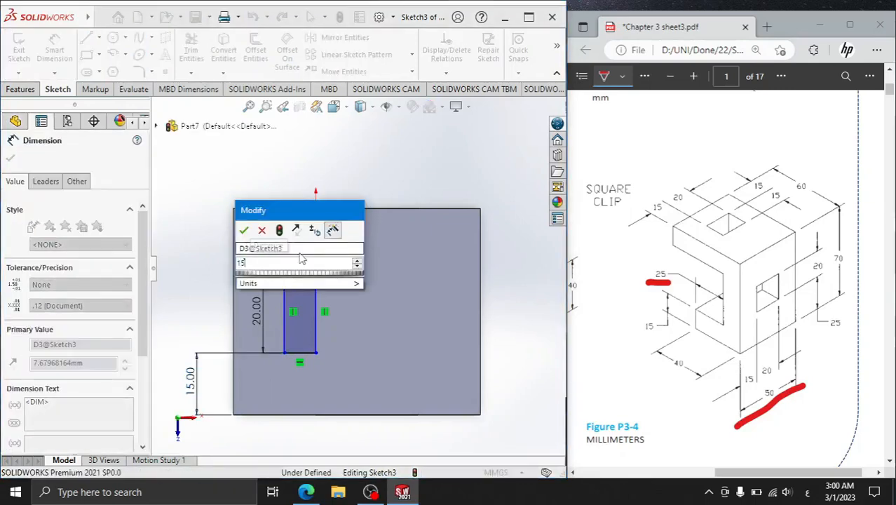
{"action": "type", "text": "5"}
{"action": "key", "text": "Return"}
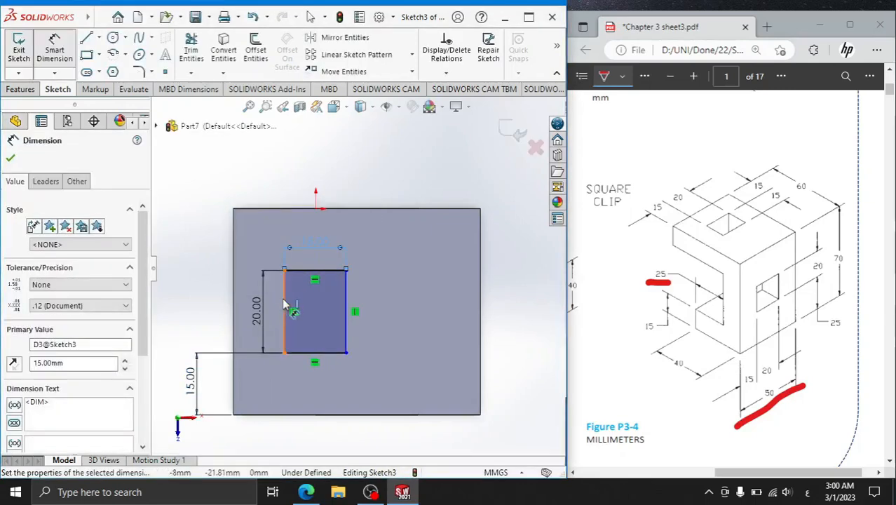
{"action": "left_click", "coordinate": [284, 306]}
{"action": "left_click", "coordinate": [234, 295]}
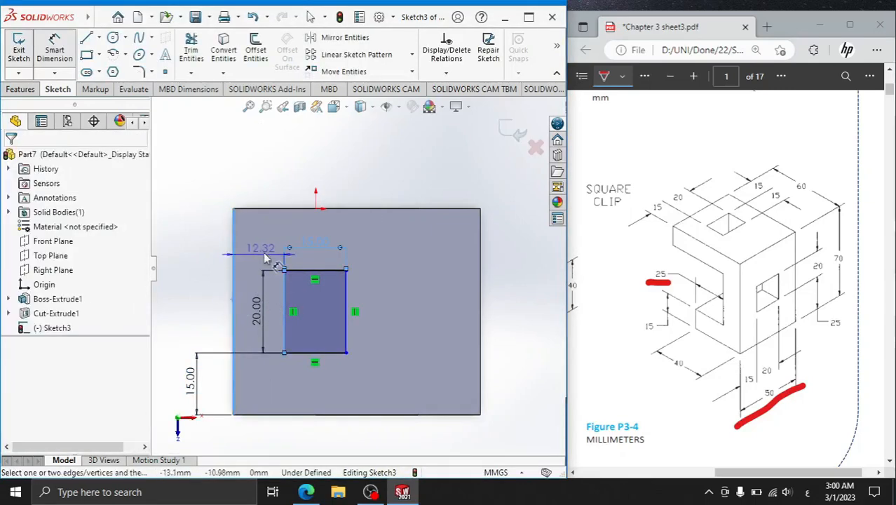
{"action": "left_click", "coordinate": [265, 257]}
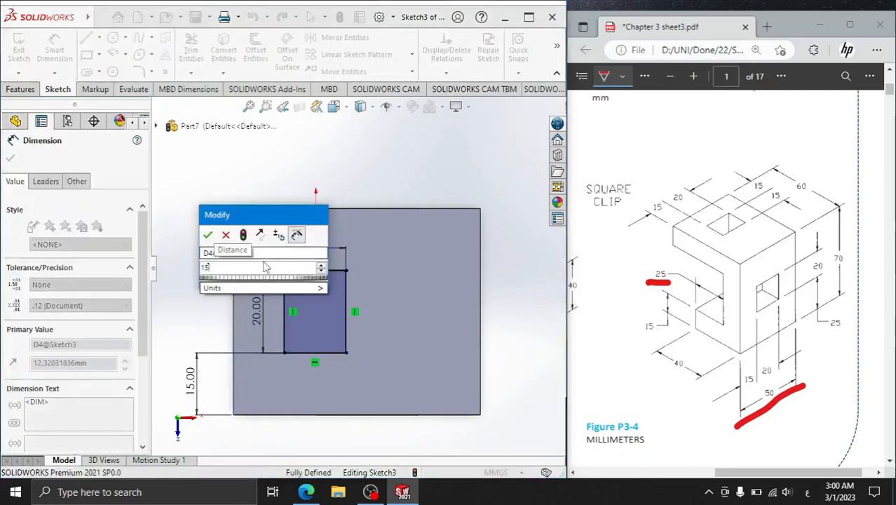
{"action": "key", "text": "Return"}
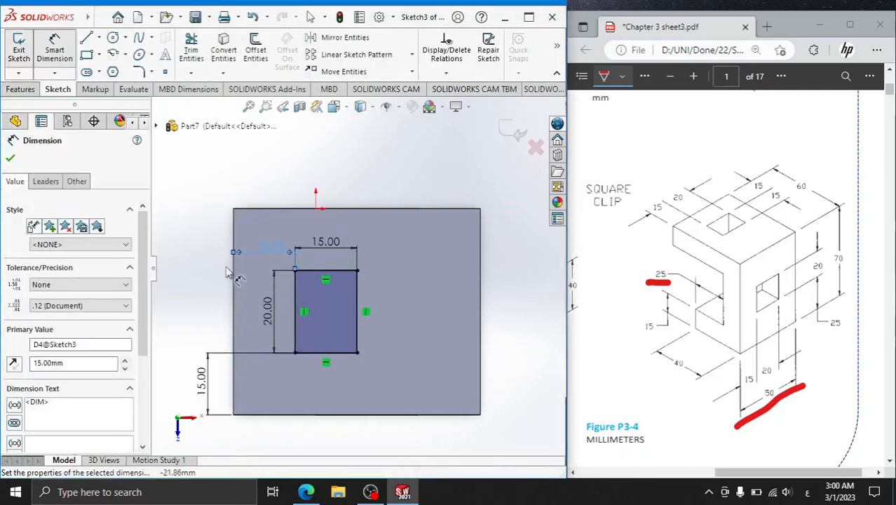
{"action": "left_click", "coordinate": [12, 157]}
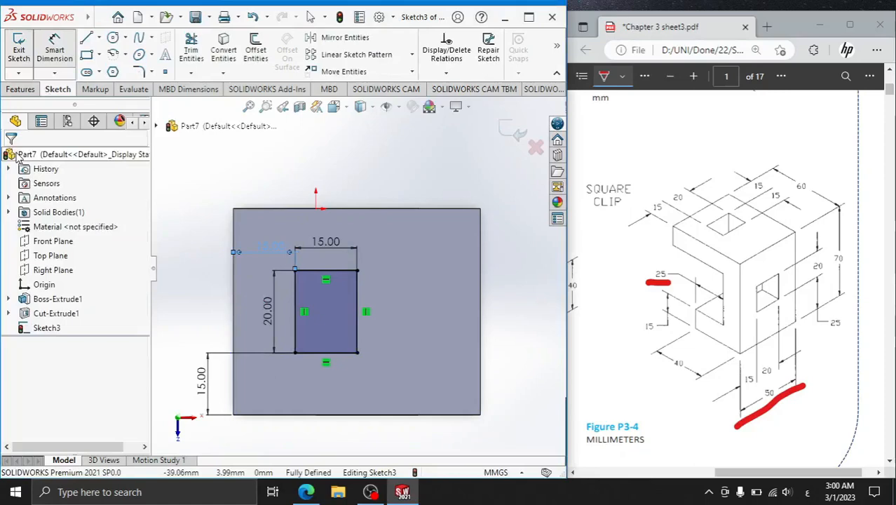
Cut the 15 by 20 mm rectangle through the clip's top arm with a blind Extruded Cut 37 mm deep.
{"action": "left_click", "coordinate": [21, 89]}
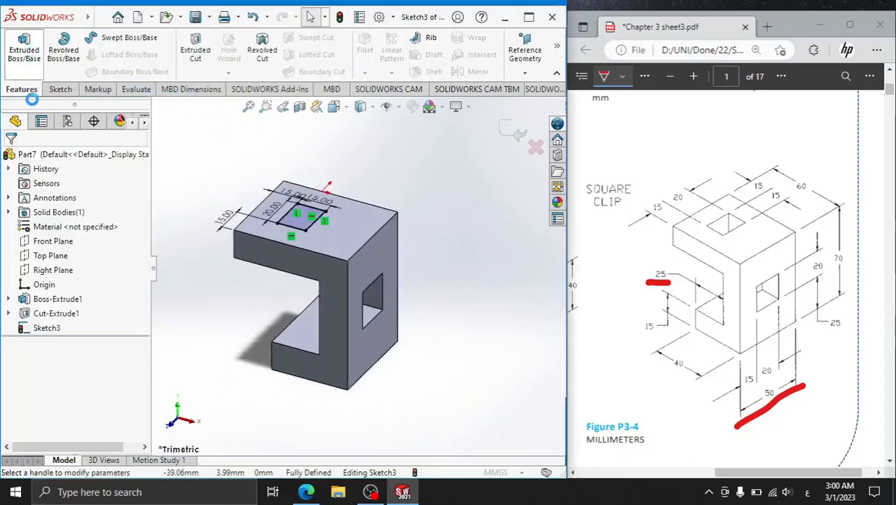
{"action": "left_click", "coordinate": [28, 158]}
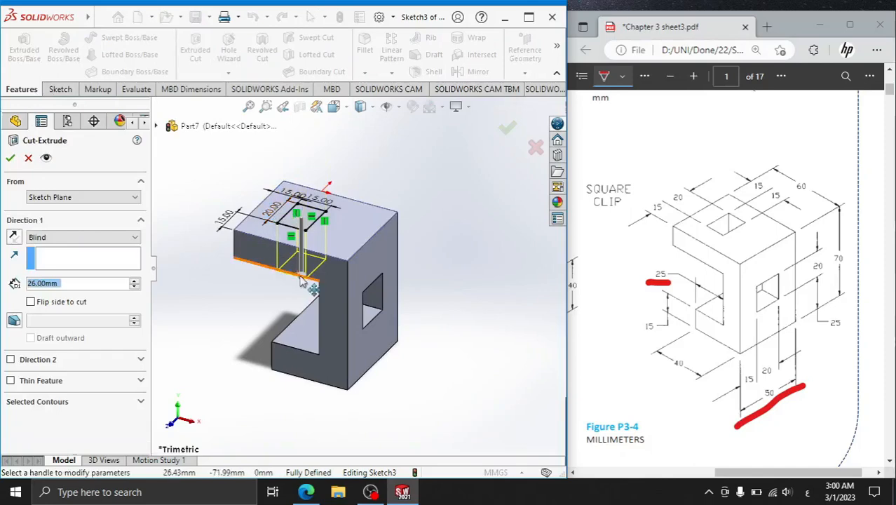
{"action": "left_click_drag", "start_coordinate": [300, 280], "coordinate": [265, 276]}
{"action": "left_click", "coordinate": [10, 159]}
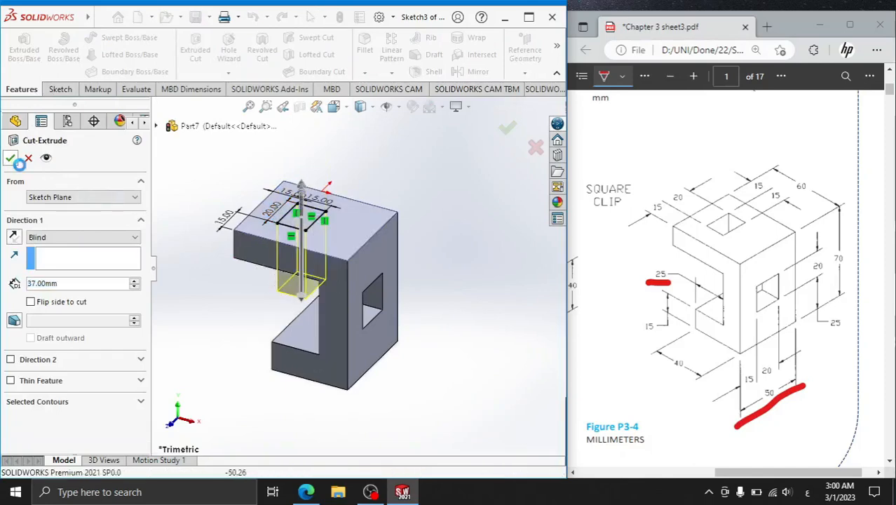
{"action": "scroll", "coordinate": [345, 251], "scroll_direction": "up", "scroll_amount": 4}
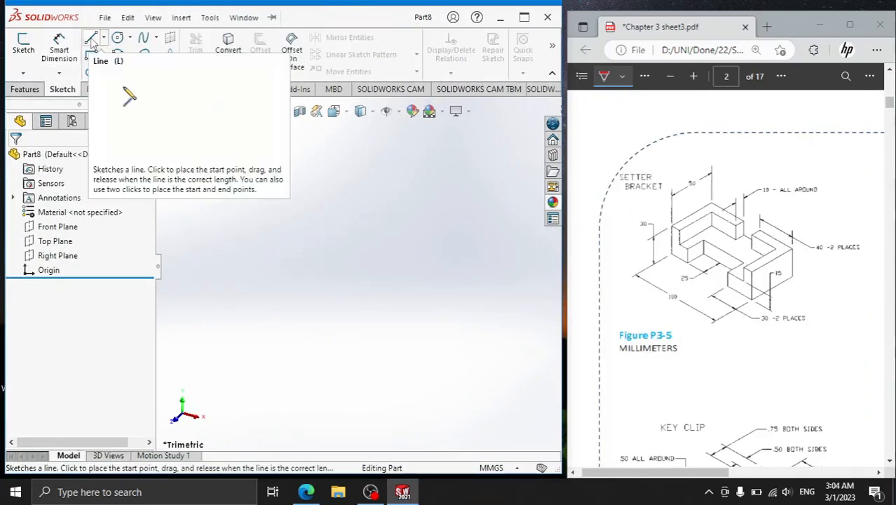
Start a sketch on the Top Plane of the new part and draw a corner rectangle about 203 mm long from the origin.
{"action": "left_click", "coordinate": [92, 54]}
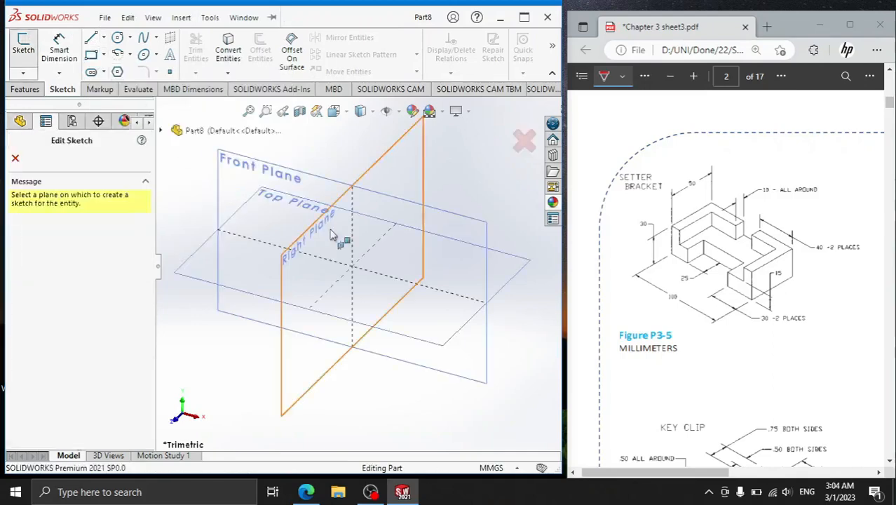
{"action": "left_click", "coordinate": [265, 273]}
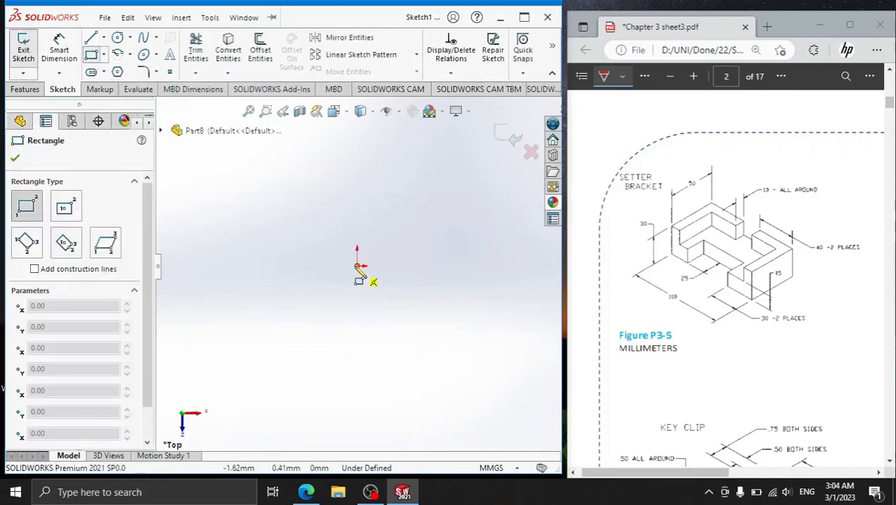
{"action": "left_click", "coordinate": [357, 265]}
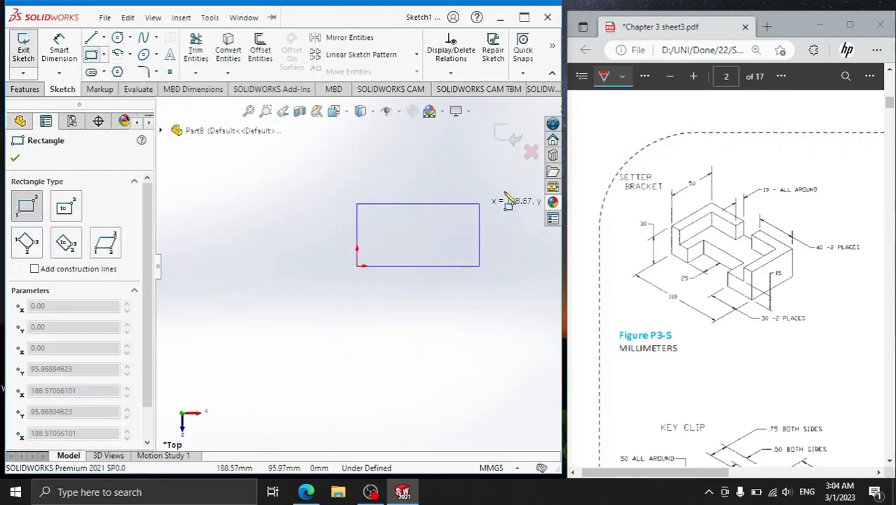
{"action": "left_click", "coordinate": [489, 193]}
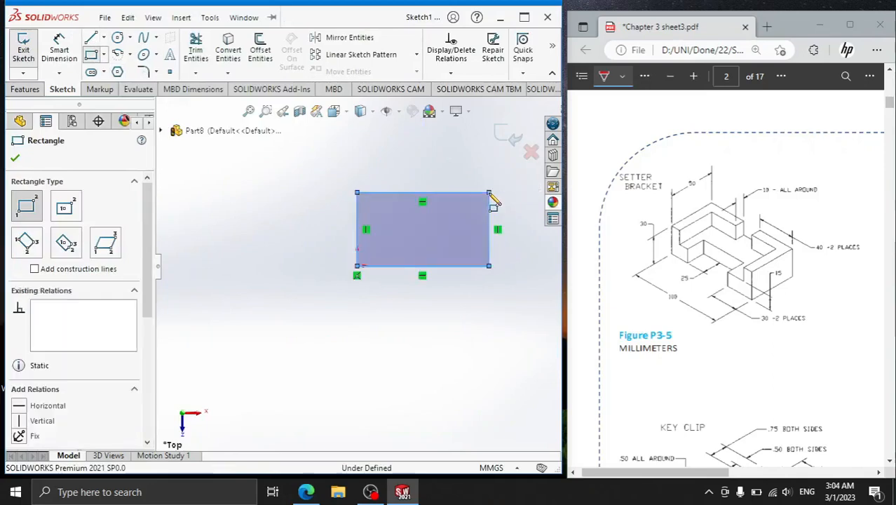
{"action": "right_click", "coordinate": [262, 194]}
{"action": "left_click", "coordinate": [277, 194]}
Dimension the rectangle's length to 100 mm and its height to 50 mm.
{"action": "left_click", "coordinate": [59, 56]}
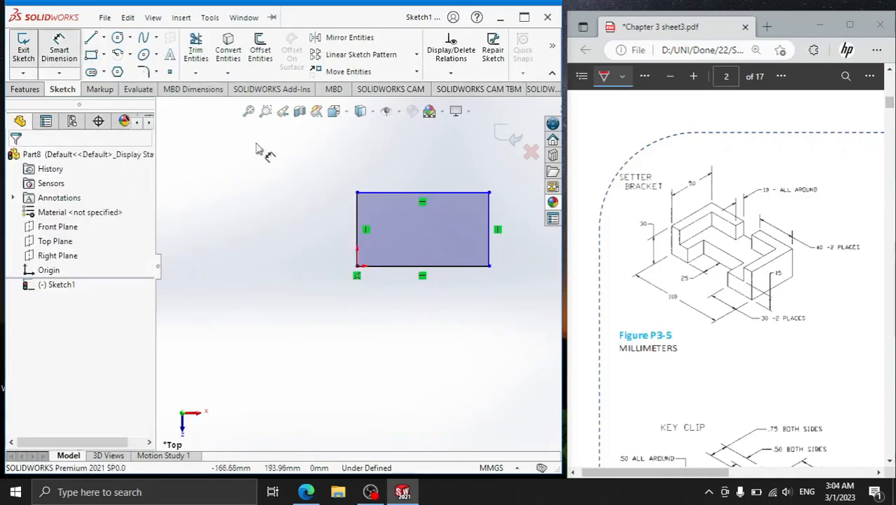
{"action": "scroll", "coordinate": [456, 263], "scroll_direction": "down", "scroll_amount": 3}
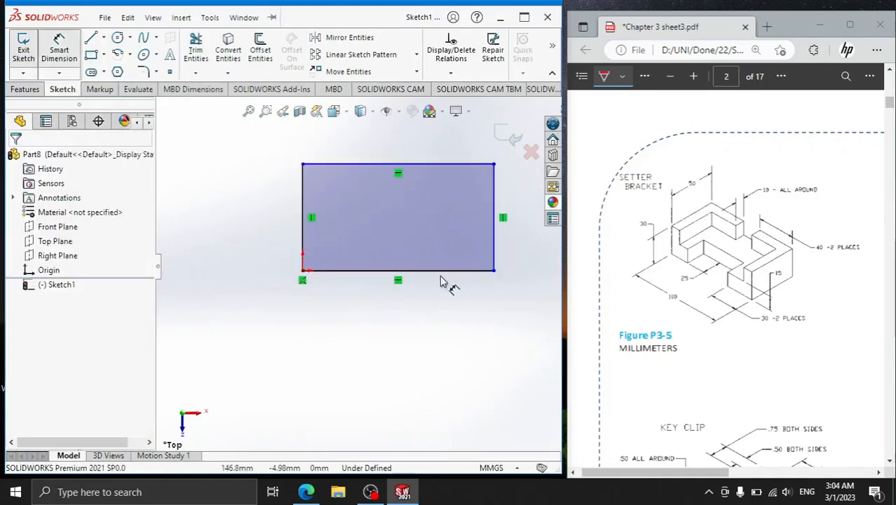
{"action": "left_click", "coordinate": [437, 273]}
{"action": "left_click", "coordinate": [407, 331]}
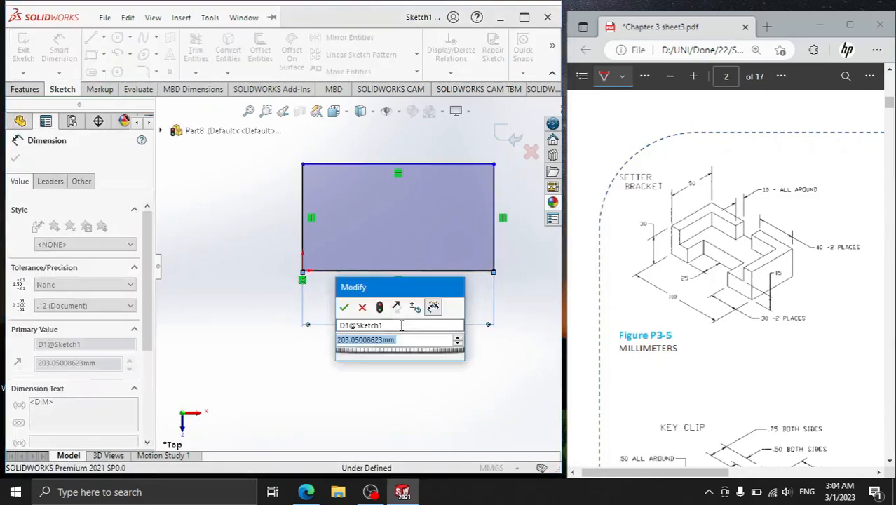
{"action": "type", "text": "100"}
{"action": "key", "text": "Return"}
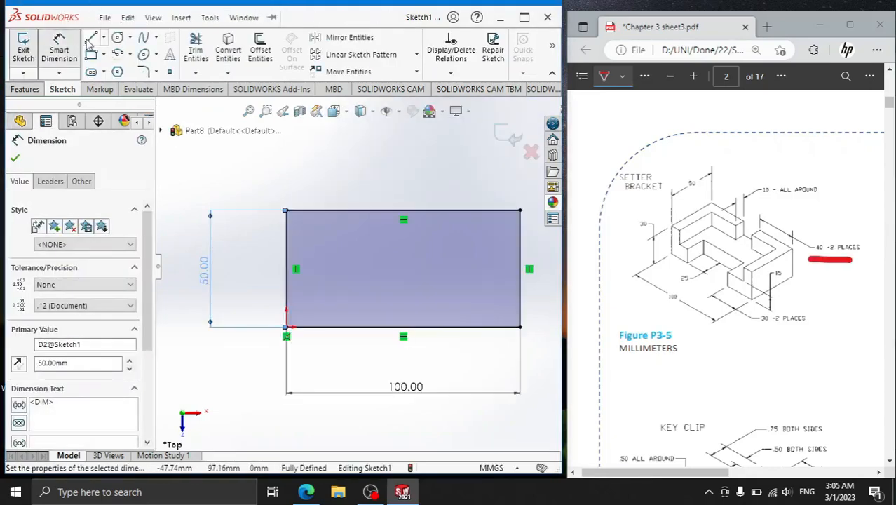
Draw a stepped line chain inside the rectangle's left half, rising about 9 mm from the left edge, running right and ending on the top line.
{"action": "left_click", "coordinate": [90, 37]}
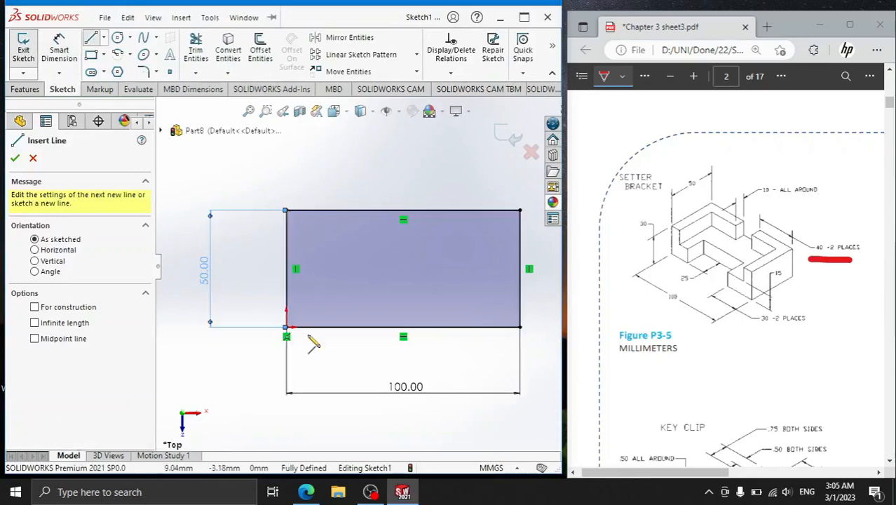
{"action": "left_click", "coordinate": [307, 327]}
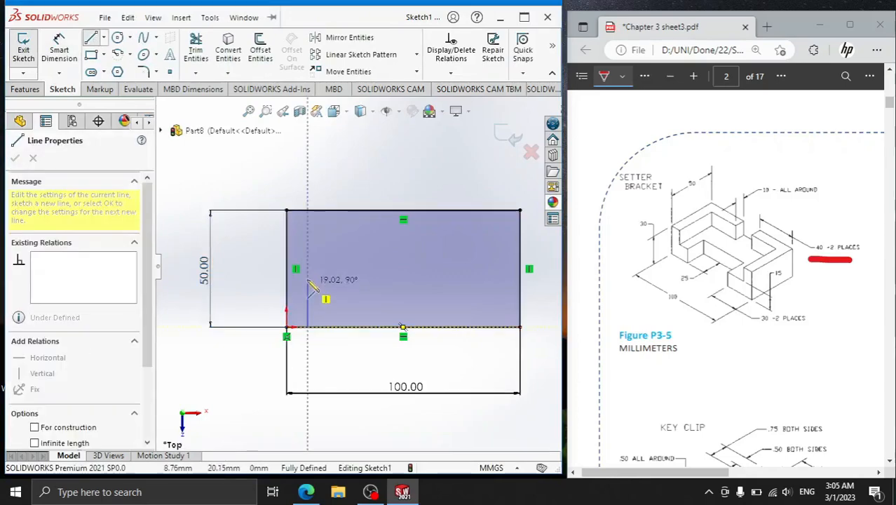
{"action": "left_click", "coordinate": [307, 228]}
{"action": "left_click", "coordinate": [383, 228]}
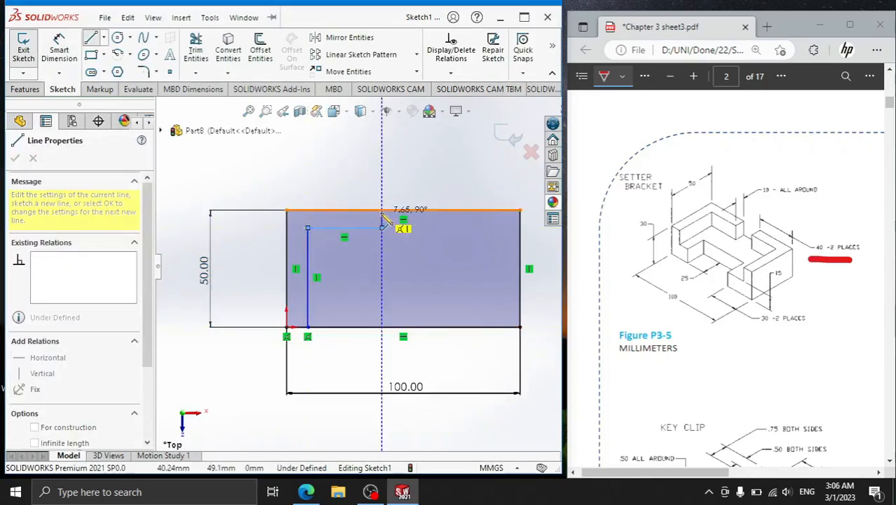
{"action": "left_click", "coordinate": [383, 211]}
{"action": "right_click", "coordinate": [412, 168]}
{"action": "left_click", "coordinate": [456, 194]}
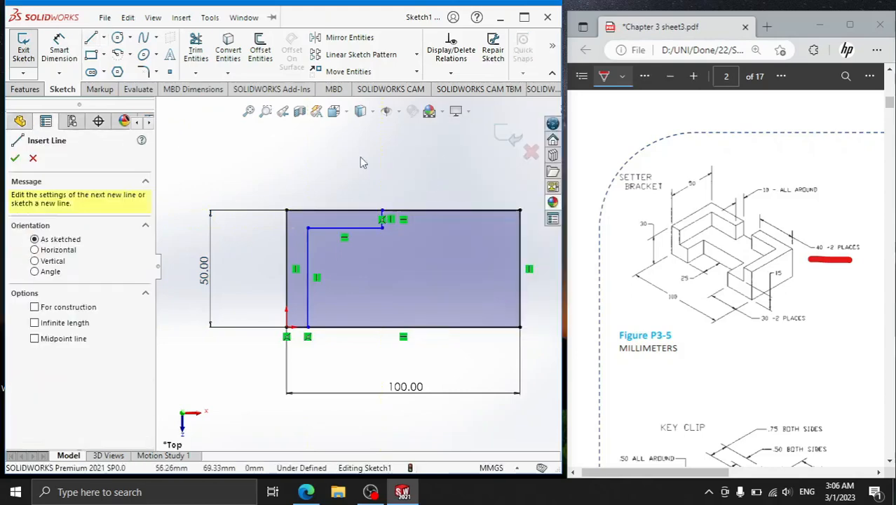
Draw the opposing stepped line chain in the right half, from the top line down, about 37 mm right, and down to the bottom line.
{"action": "left_click", "coordinate": [413, 211]}
{"action": "left_click", "coordinate": [413, 228]}
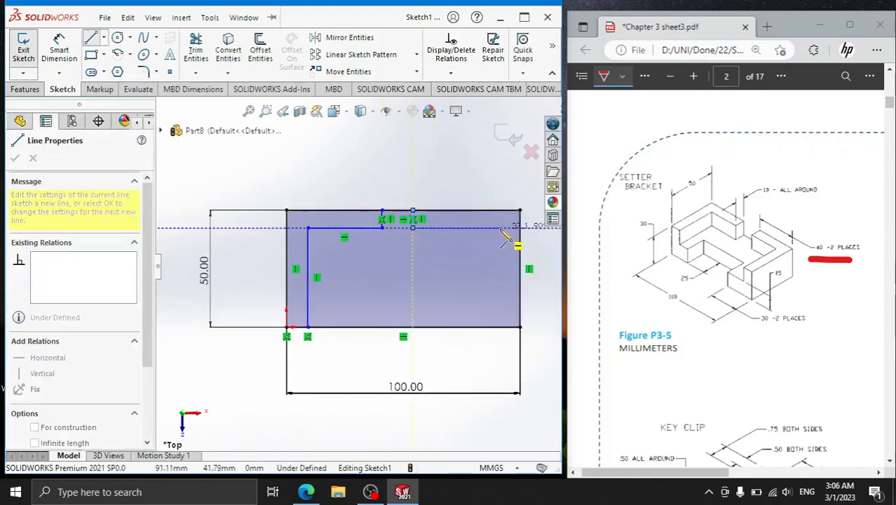
{"action": "right_click", "coordinate": [465, 179]}
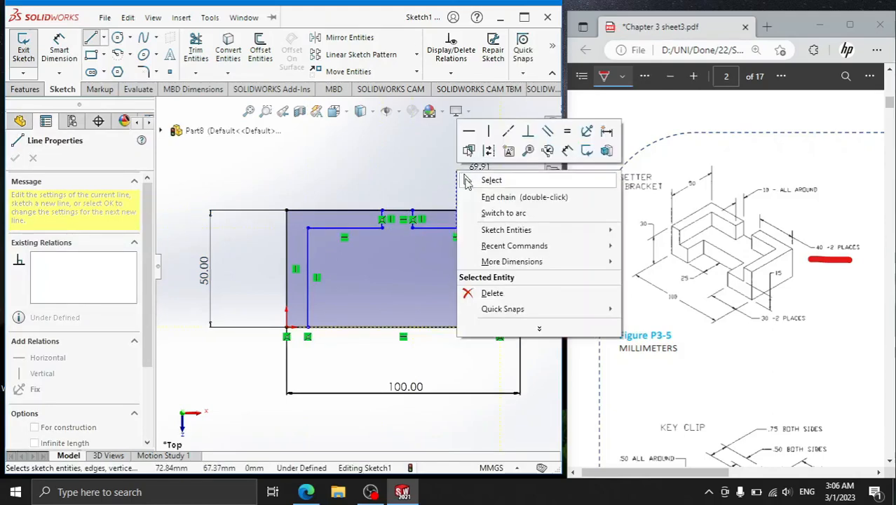
{"action": "left_click", "coordinate": [467, 180]}
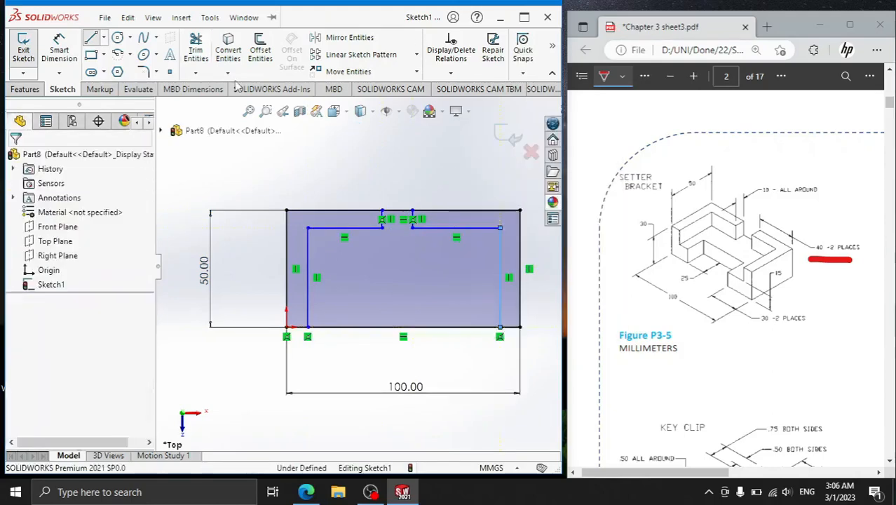
Dimension the left stepped chain 10 mm in from the rectangle's left edge and 10 mm below its top edge.
{"action": "left_click", "coordinate": [307, 260]}
{"action": "left_click", "coordinate": [286, 255]}
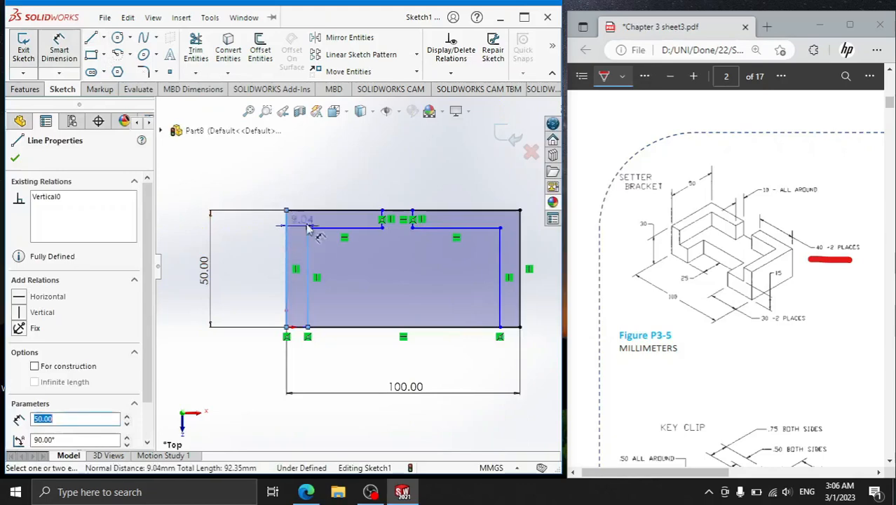
{"action": "left_click", "coordinate": [303, 181]}
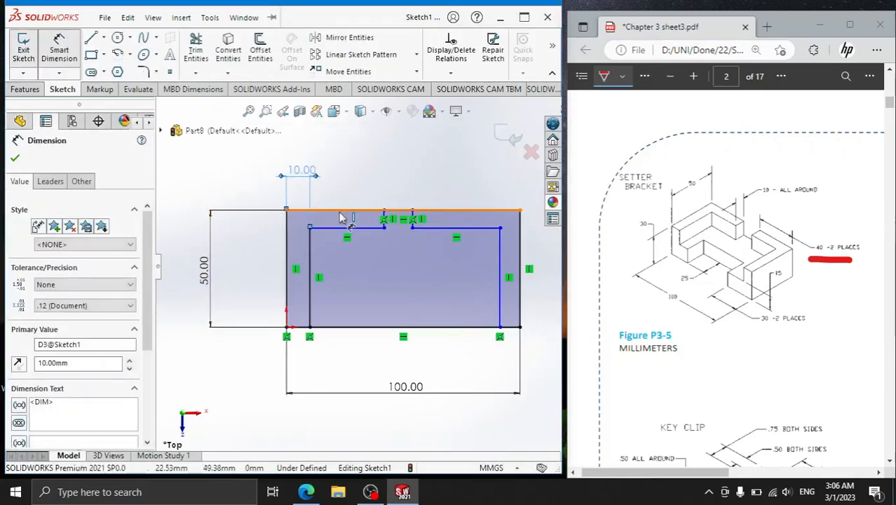
{"action": "left_click", "coordinate": [340, 212]}
{"action": "left_click", "coordinate": [257, 236]}
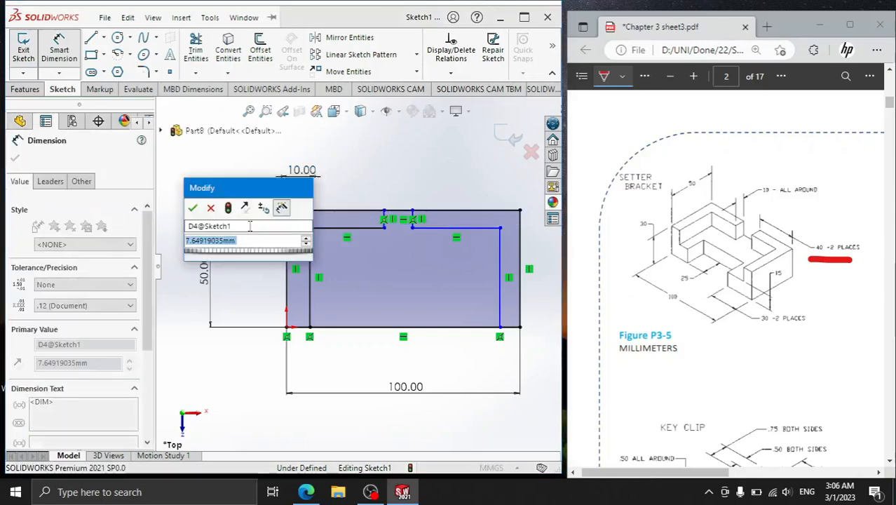
{"action": "type", "text": "10"}
{"action": "key", "text": "Return"}
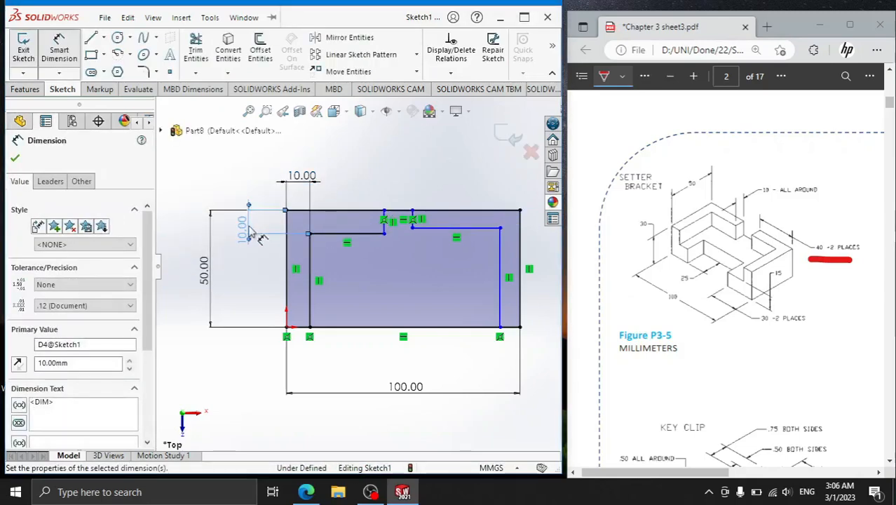
Dimension the left chain's short vertical line 40 mm from the rectangle's left edge.
{"action": "left_click", "coordinate": [385, 225]}
{"action": "left_click", "coordinate": [287, 238]}
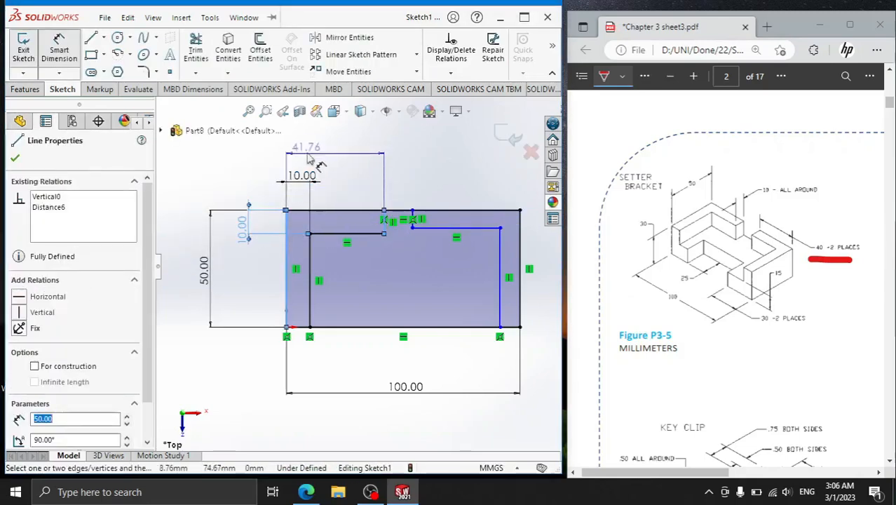
{"action": "left_click", "coordinate": [328, 155]}
{"action": "type", "text": "40"}
{"action": "key", "text": "Return"}
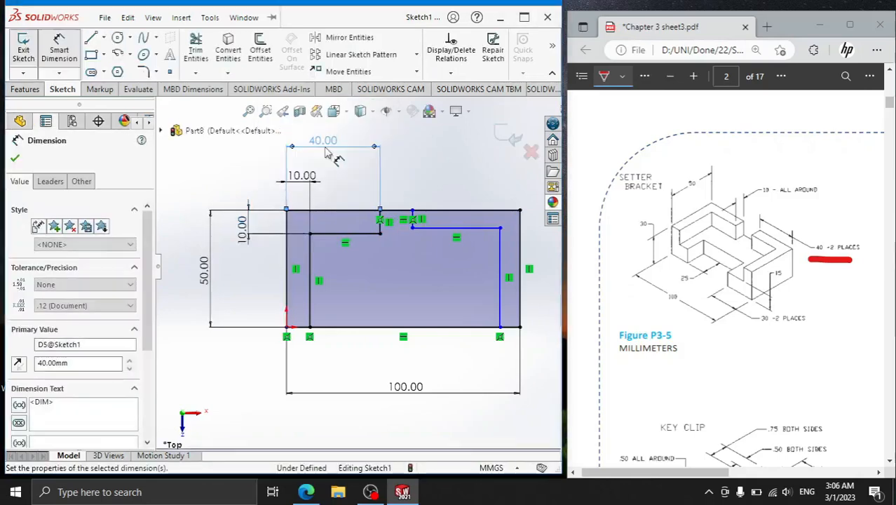
Dimension the right chain's short vertical line 40 mm from the rectangle's right edge.
{"action": "scroll", "coordinate": [409, 226], "scroll_direction": "down", "scroll_amount": 5}
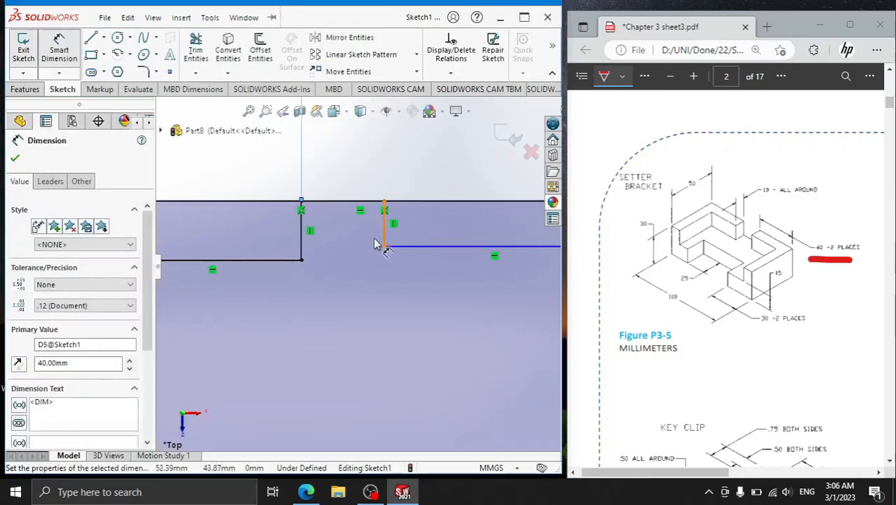
{"action": "left_click", "coordinate": [385, 241]}
{"action": "scroll", "coordinate": [393, 245], "scroll_direction": "up", "scroll_amount": 4}
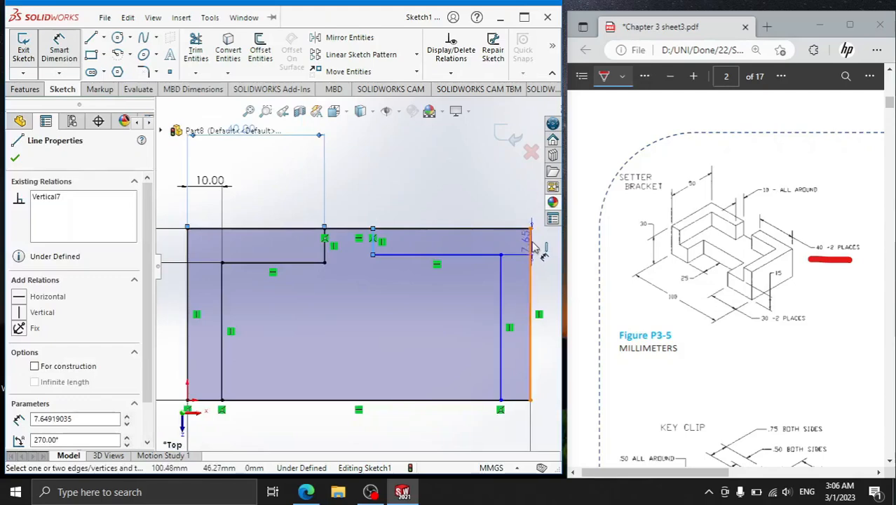
{"action": "left_click", "coordinate": [531, 247]}
{"action": "left_click", "coordinate": [467, 188]}
{"action": "type", "text": "40"}
{"action": "key", "text": "Return"}
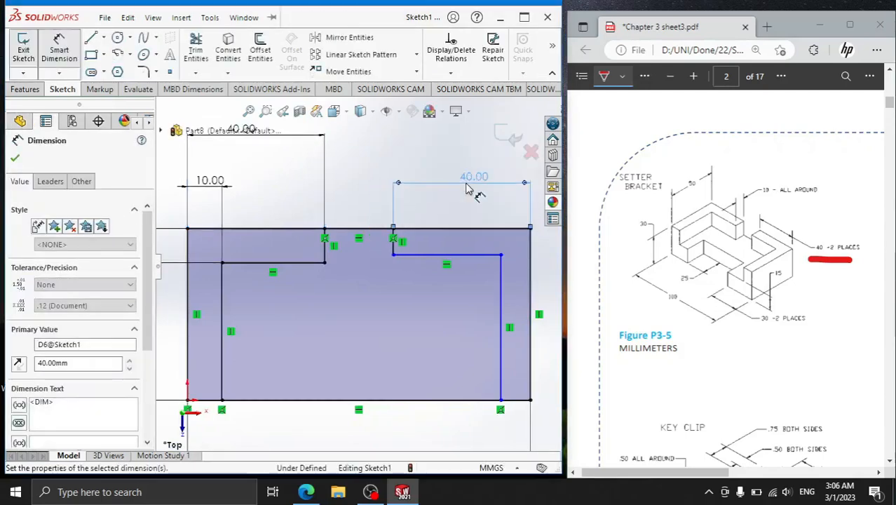
Dimension the right chain's horizontal line 10 mm below the rectangle's top edge.
{"action": "left_click", "coordinate": [442, 254]}
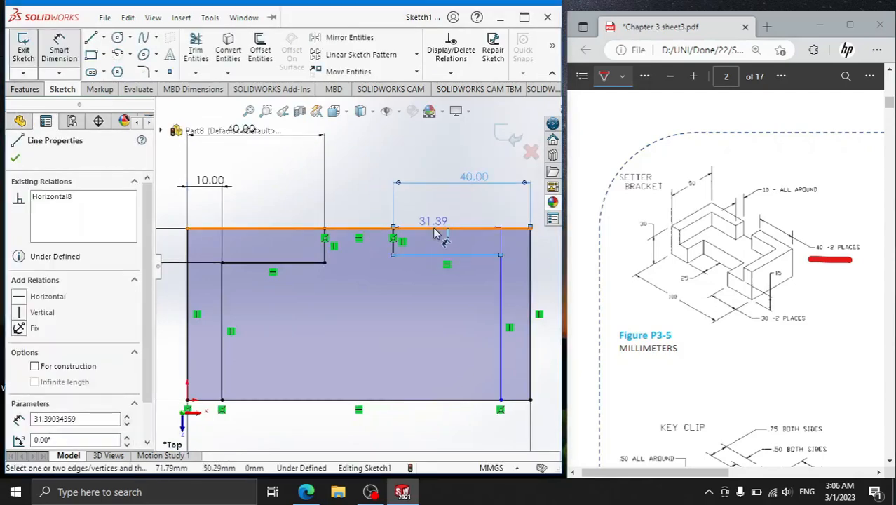
{"action": "left_click", "coordinate": [439, 229]}
{"action": "left_click", "coordinate": [433, 214]}
{"action": "type", "text": "10"}
{"action": "key", "text": "Return"}
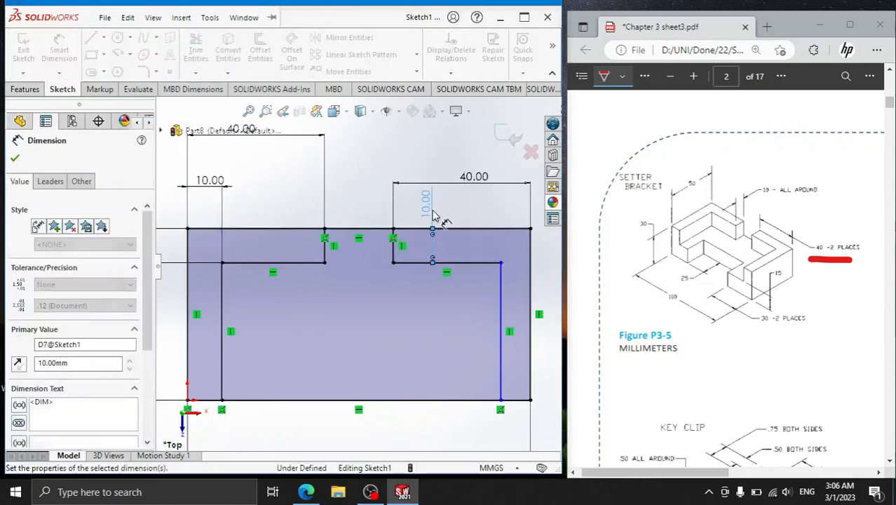
Dimension the right chain's long vertical line 10 mm in from the rectangle's right edge.
{"action": "left_click", "coordinate": [501, 303]}
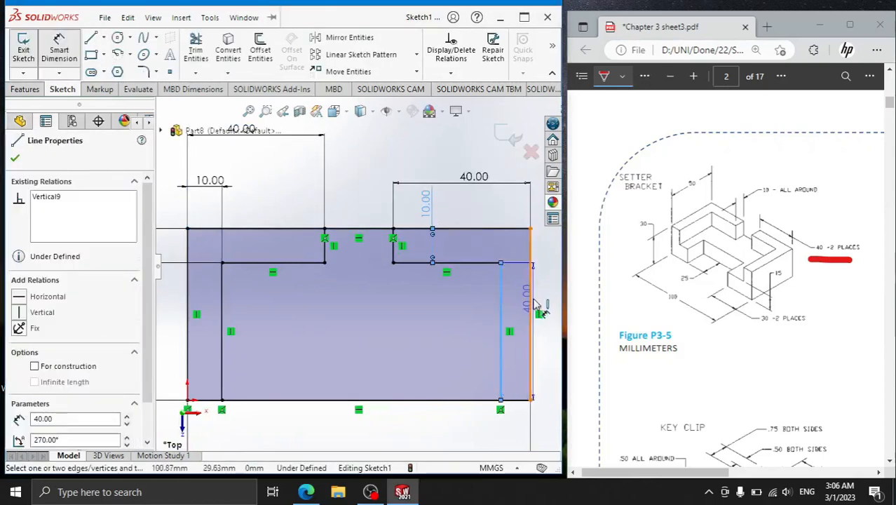
{"action": "left_click", "coordinate": [533, 307]}
{"action": "left_click", "coordinate": [518, 212]}
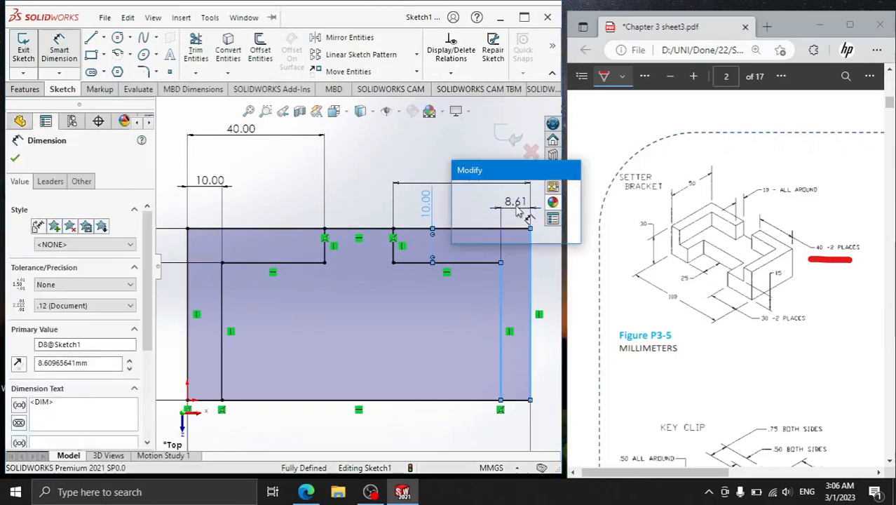
{"action": "type", "text": "10"}
{"action": "key", "text": "Return"}
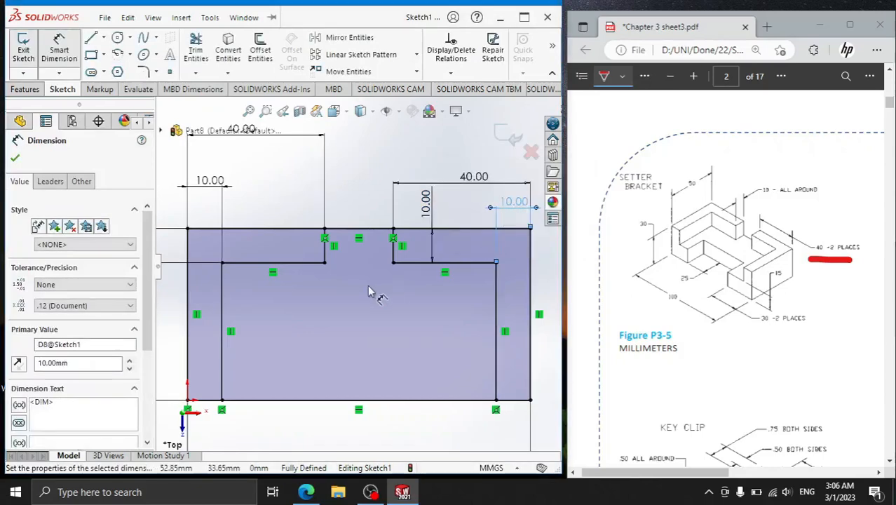
{"action": "scroll", "coordinate": [362, 277], "scroll_direction": "up", "scroll_amount": 3}
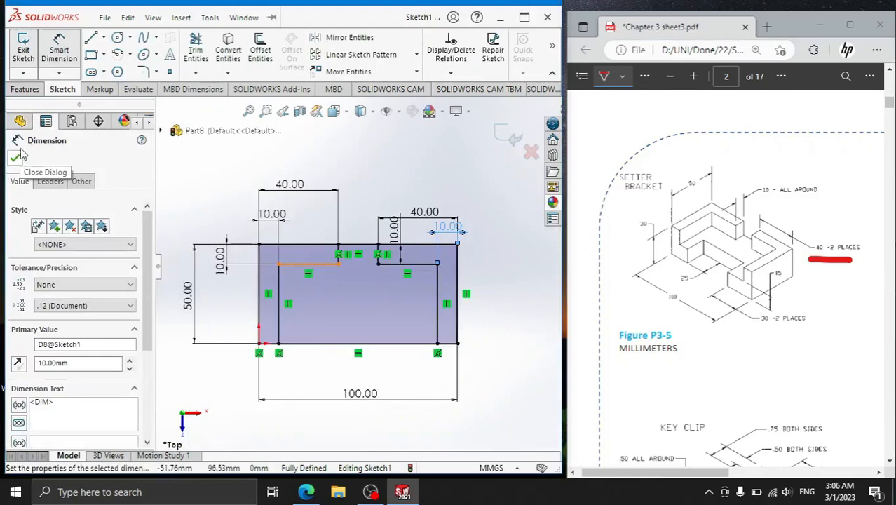
Draw a closed rectangular line outline about 45 mm wide and 17 mm high, standing on the middle of the base rectangle's bottom edge.
{"action": "left_click", "coordinate": [92, 39]}
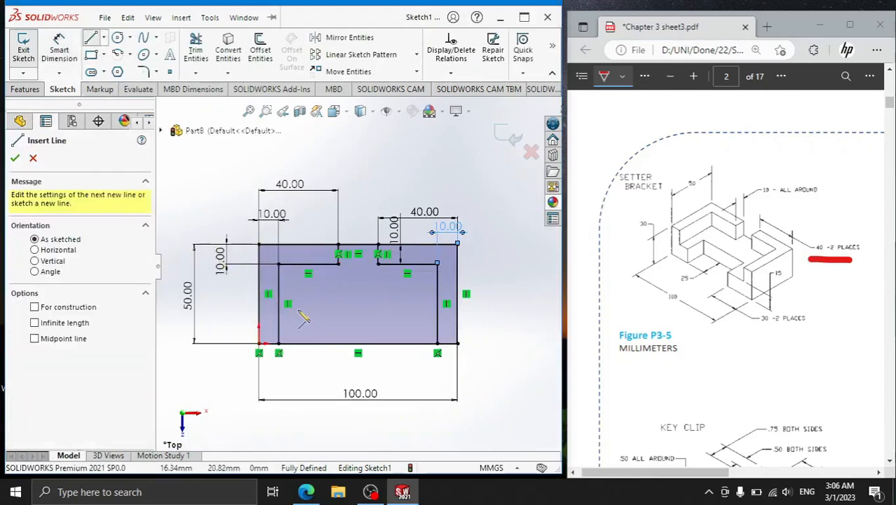
{"action": "left_click", "coordinate": [313, 343]}
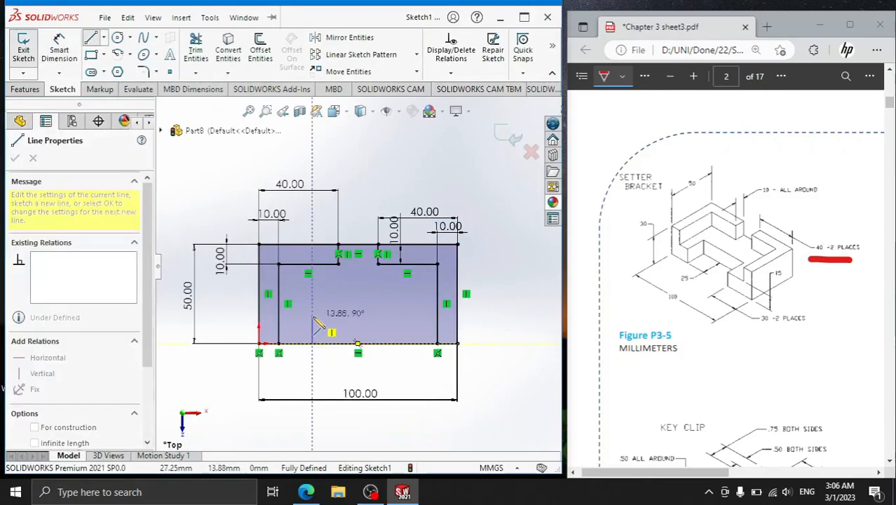
{"action": "left_click", "coordinate": [312, 310]}
{"action": "left_click", "coordinate": [402, 310]}
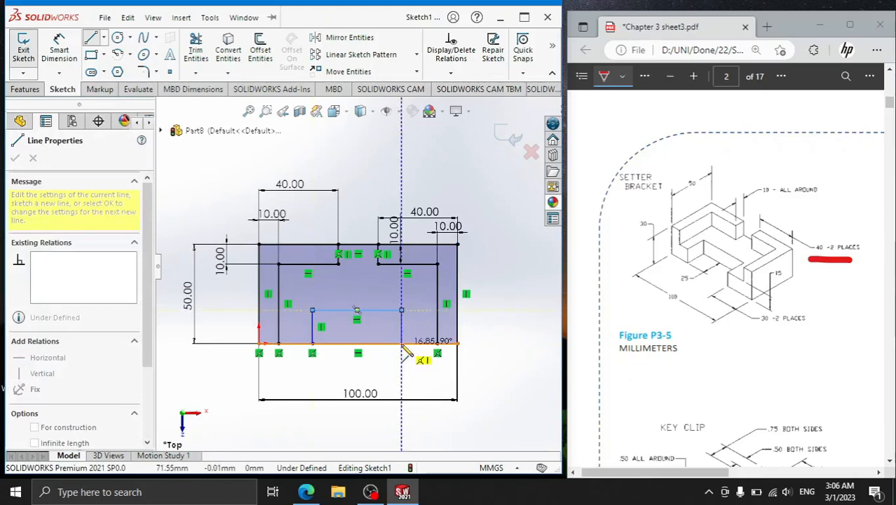
{"action": "left_click", "coordinate": [402, 344]}
{"action": "left_click", "coordinate": [313, 343]}
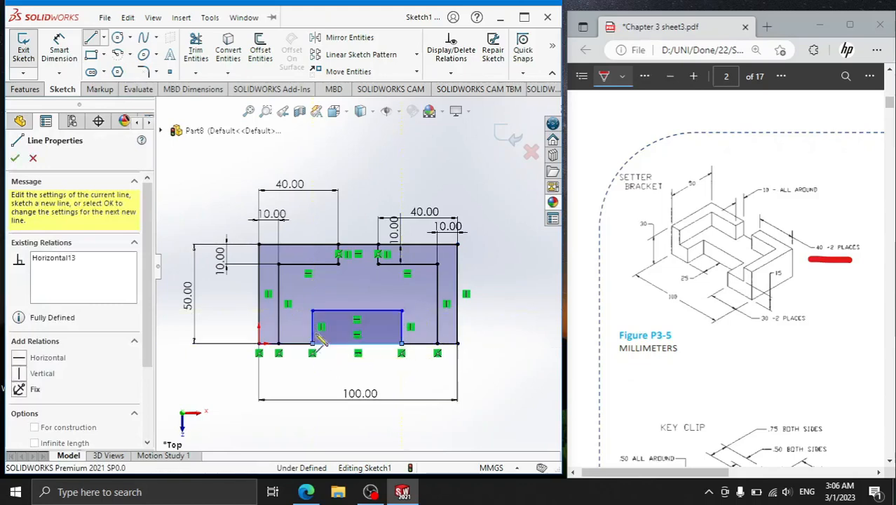
{"action": "right_click", "coordinate": [323, 289]}
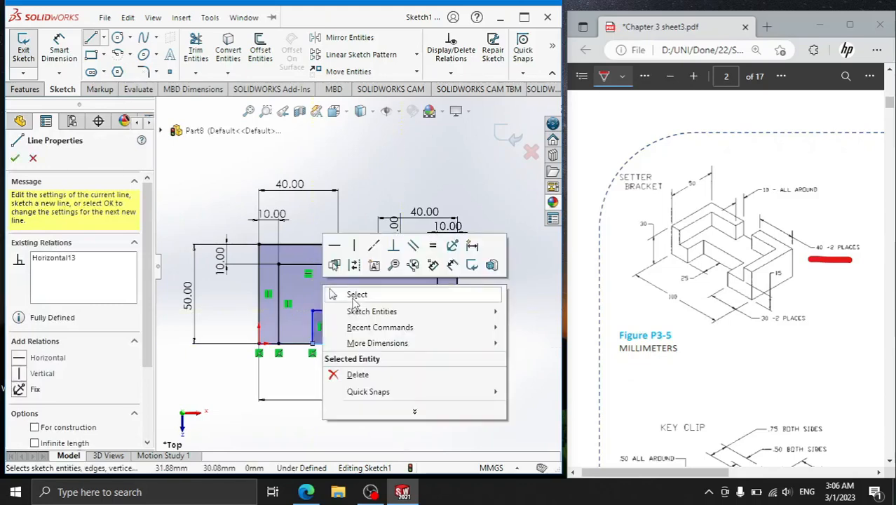
{"action": "left_click", "coordinate": [355, 295]}
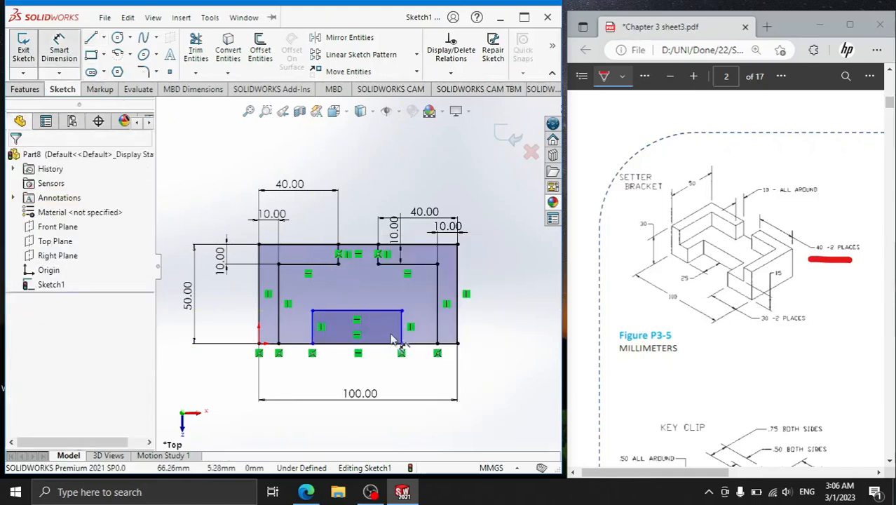
Dimension the inner outline's right side 30 mm from the base rectangle's right edge.
{"action": "left_click_drag", "start_coordinate": [403, 338], "coordinate": [459, 344]}
{"action": "left_click", "coordinate": [459, 344]}
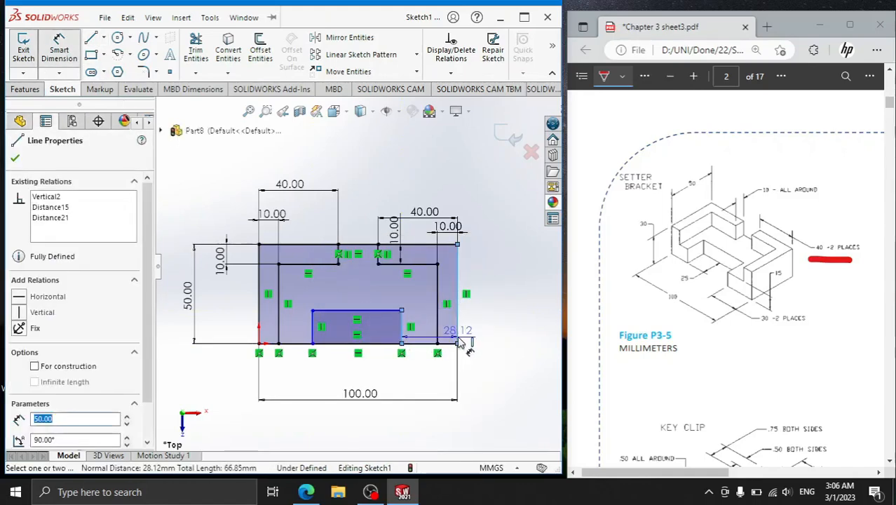
{"action": "left_click", "coordinate": [430, 373]}
{"action": "type", "text": "30"}
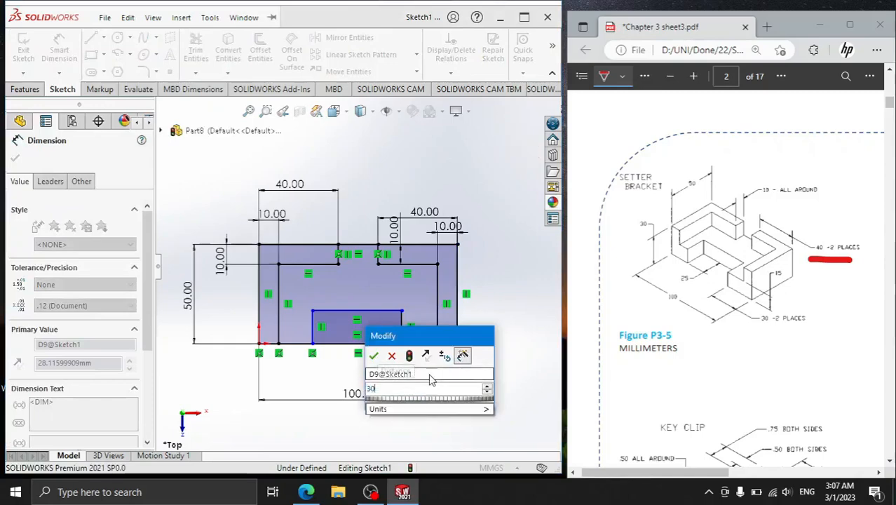
{"action": "key", "text": "Return"}
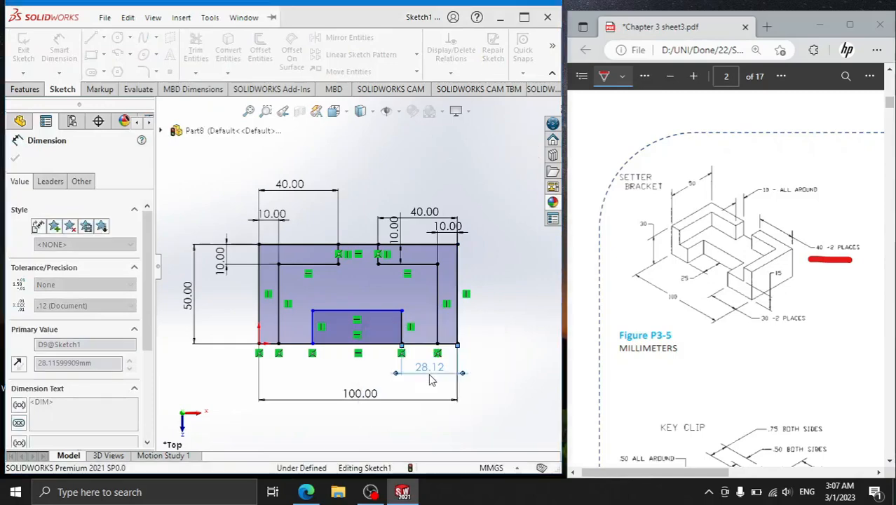
Dimension the inner outline's height above the base rectangle's bottom edge to 25 mm.
{"action": "left_click", "coordinate": [375, 343]}
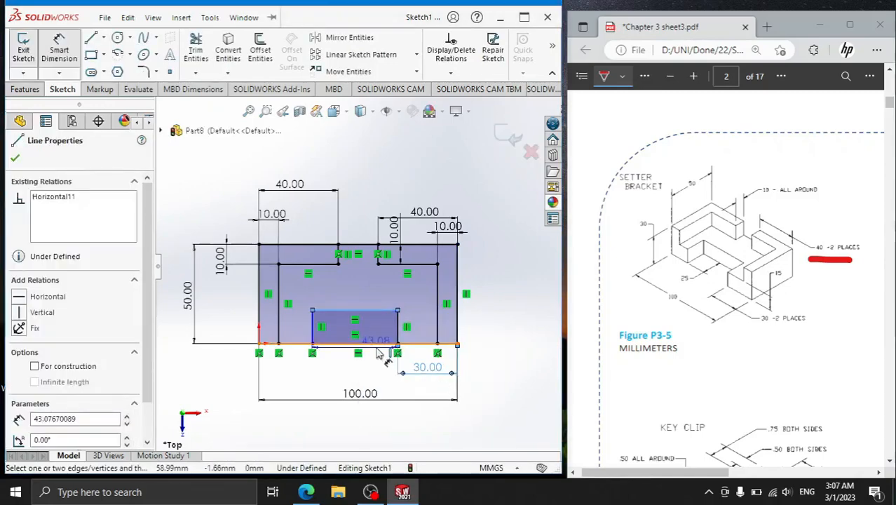
{"action": "left_click", "coordinate": [377, 346]}
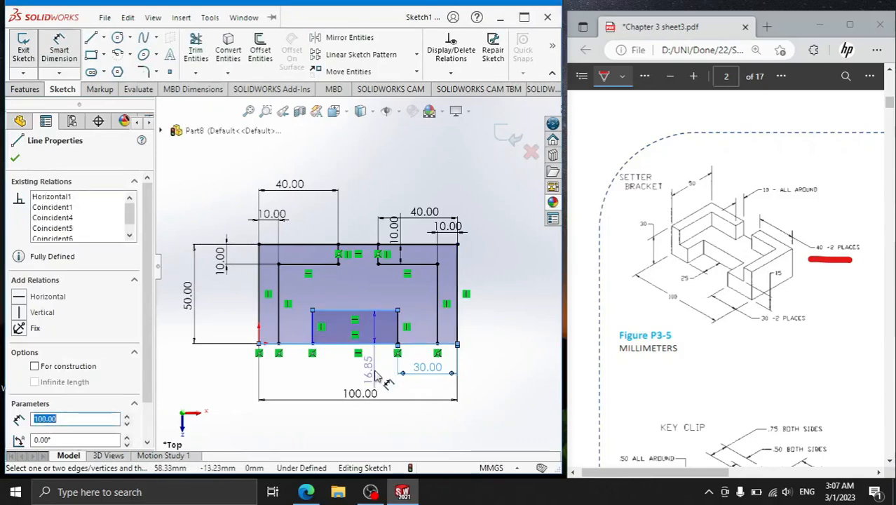
{"action": "left_click", "coordinate": [377, 379]}
{"action": "type", "text": "25"}
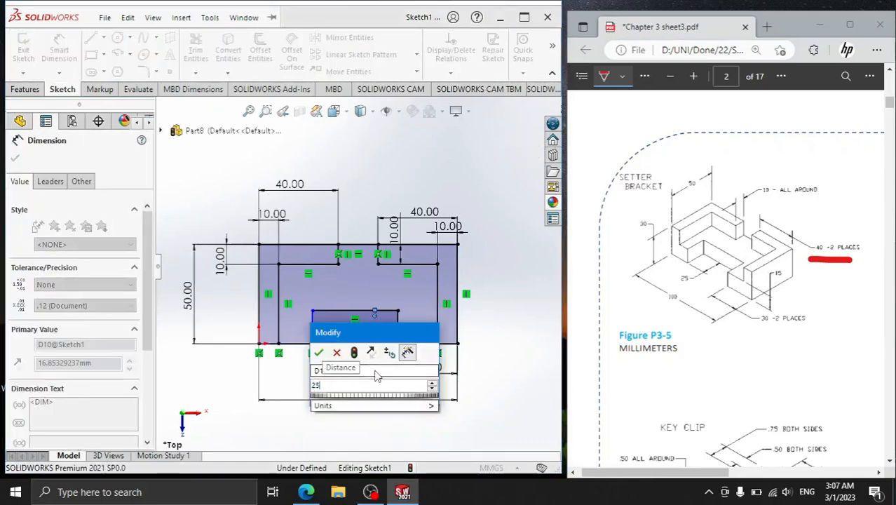
{"action": "key", "text": "Return"}
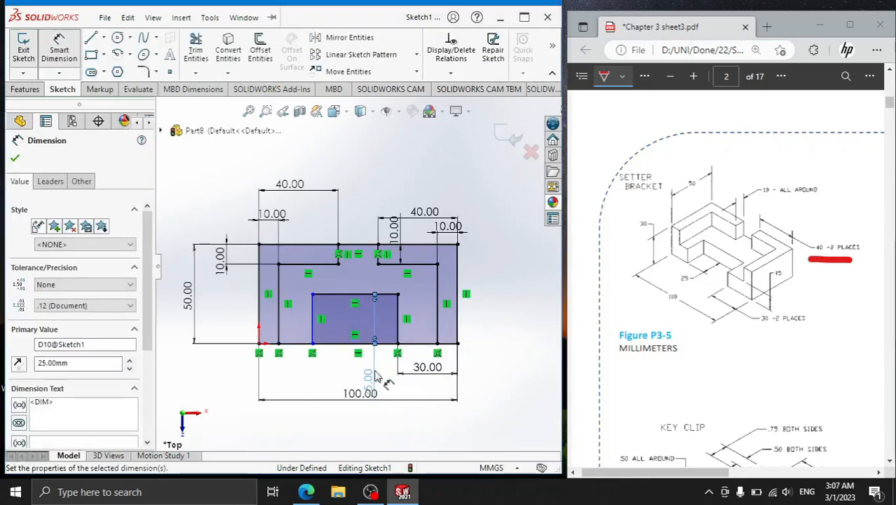
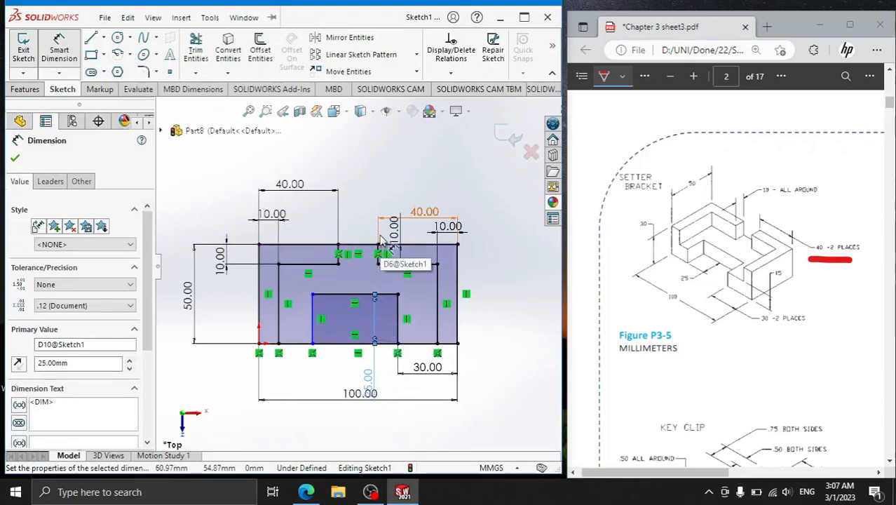
Underline the "30 -2 PLACES" note in the drawing PDF and dimension the inner outline's left side 30 mm from the rectangle's left edge.
{"action": "left_click", "coordinate": [313, 327]}
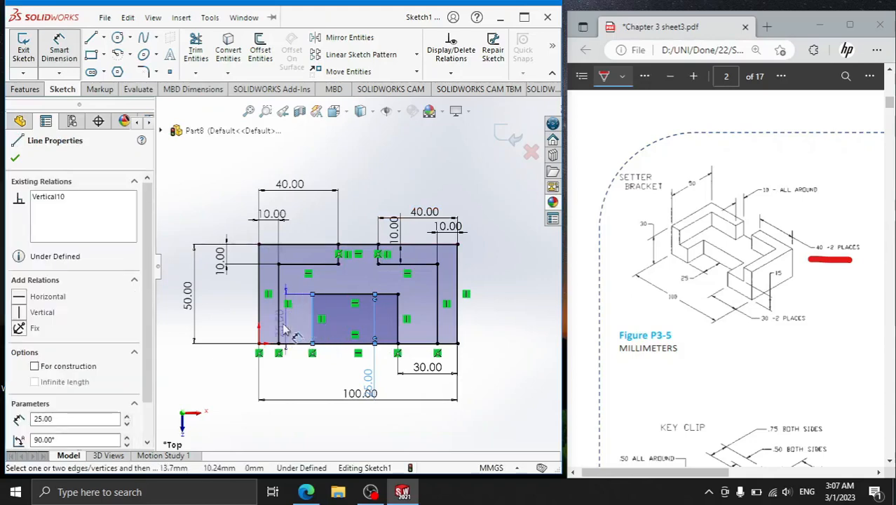
{"action": "left_click_drag", "start_coordinate": [762, 329], "coordinate": [802, 329]}
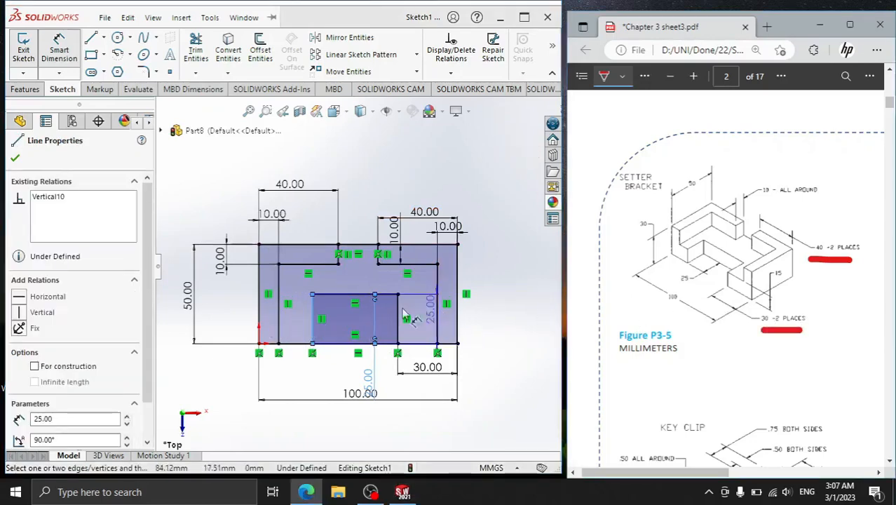
{"action": "left_click", "coordinate": [258, 317]}
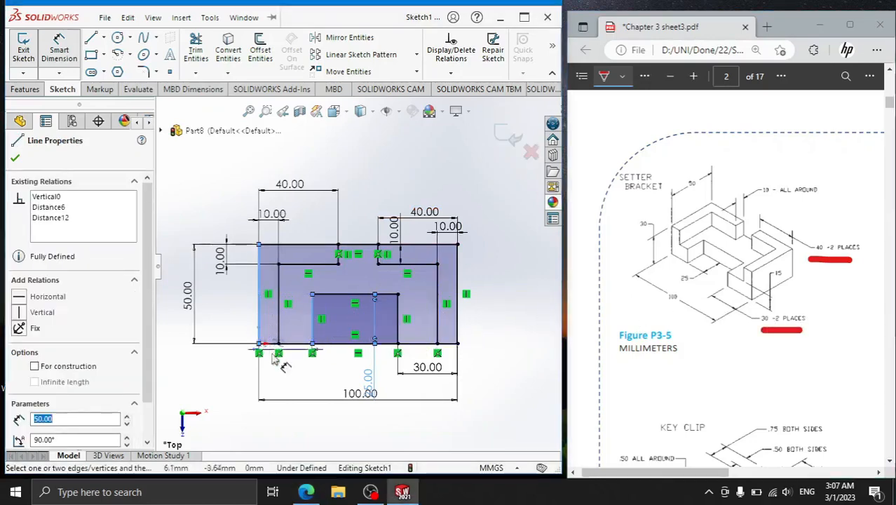
{"action": "left_click", "coordinate": [284, 383]}
{"action": "type", "text": "30"}
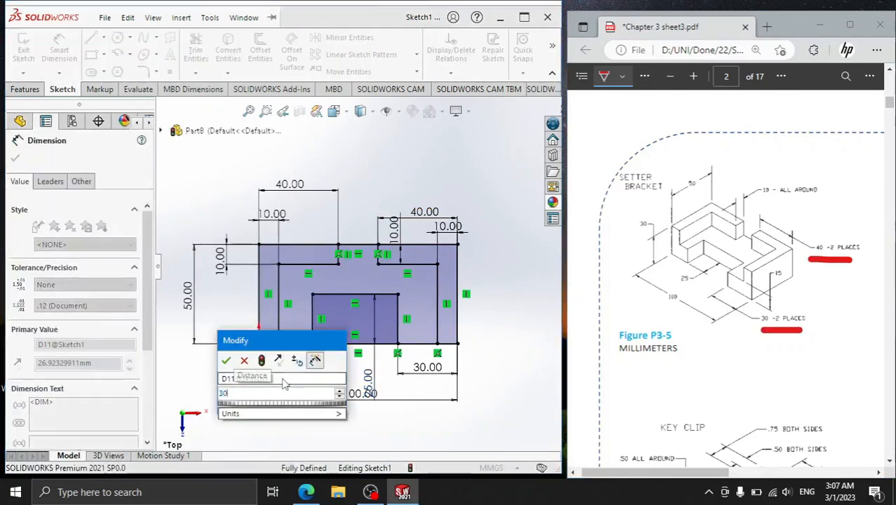
{"action": "key", "text": "Return"}
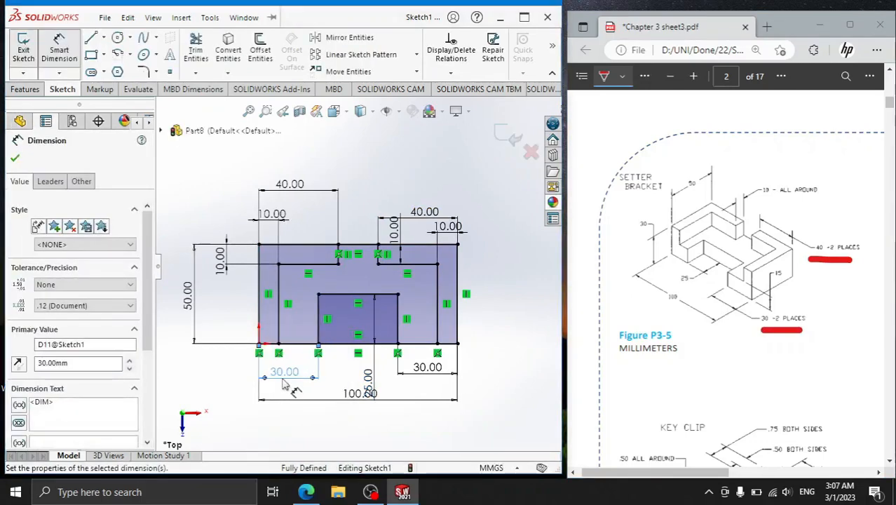
{"action": "left_click", "coordinate": [15, 161]}
Underline the 30 height in the drawing PDF and extrude the sketch's two outer L-shaped wall regions 30 mm.
{"action": "left_click", "coordinate": [26, 91]}
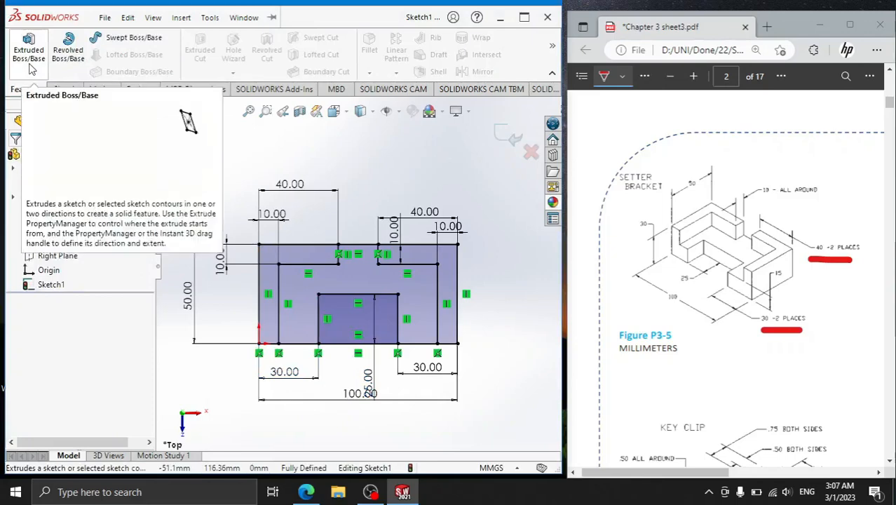
{"action": "left_click", "coordinate": [28, 49]}
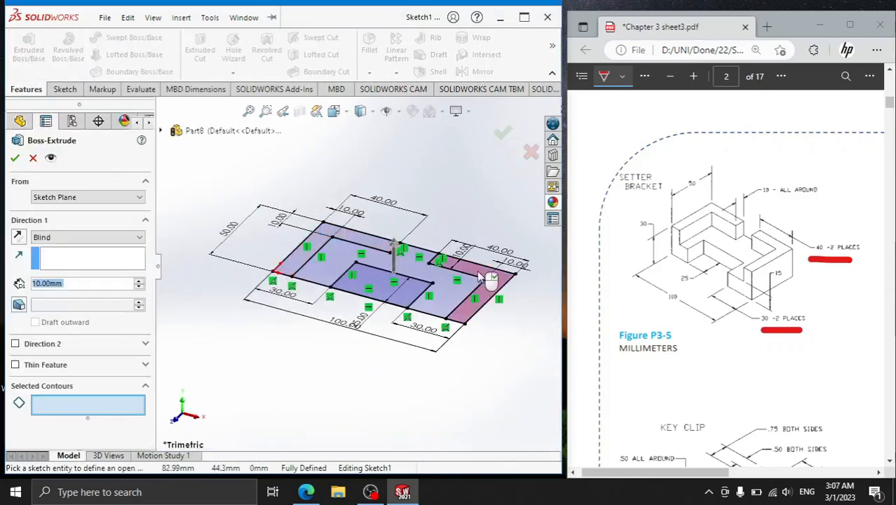
{"action": "left_click", "coordinate": [498, 286]}
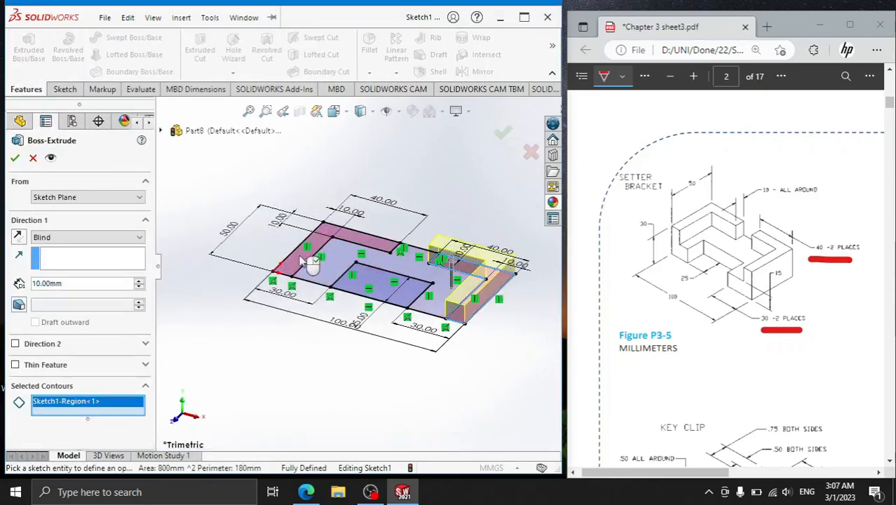
{"action": "left_click", "coordinate": [310, 265]}
{"action": "left_click_drag", "start_coordinate": [621, 240], "coordinate": [650, 239]}
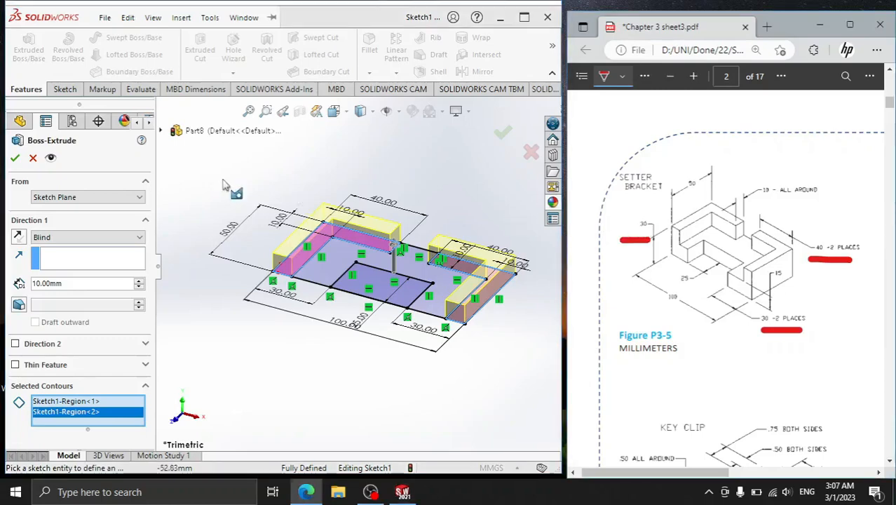
{"action": "left_click", "coordinate": [79, 284]}
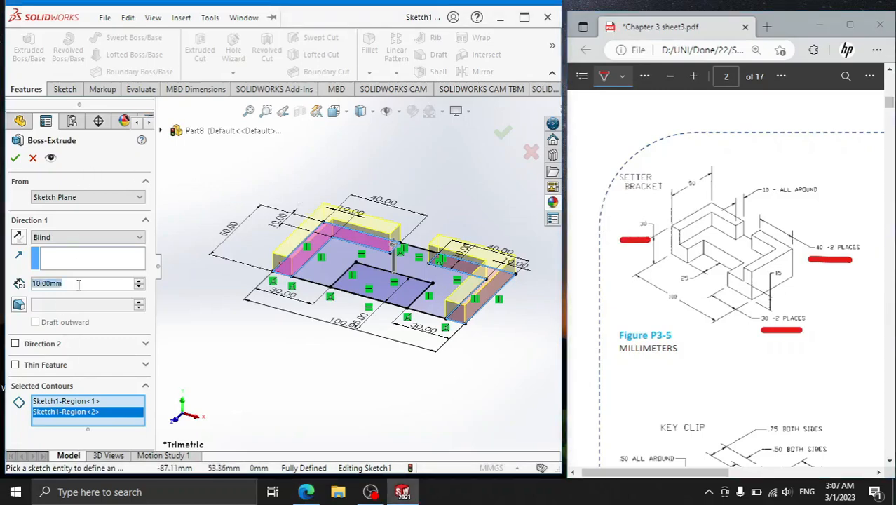
{"action": "type", "text": "30"}
{"action": "key", "text": "Return"}
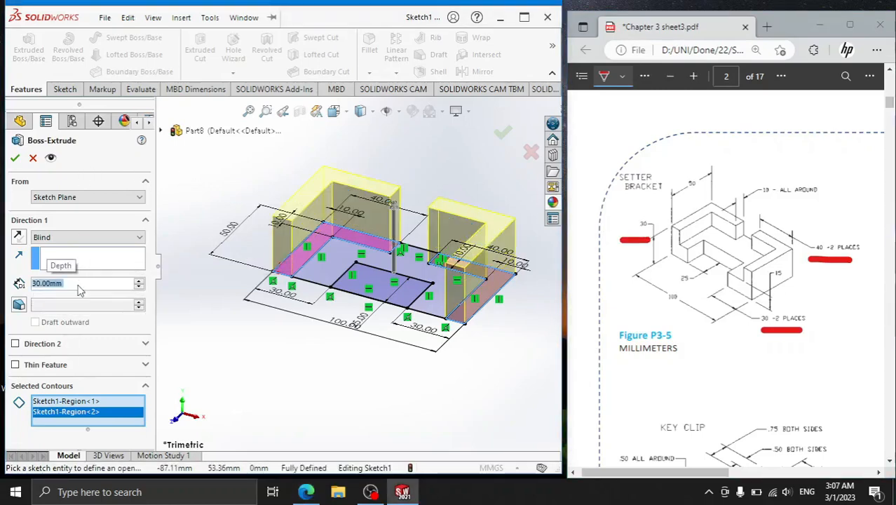
{"action": "left_click", "coordinate": [15, 158]}
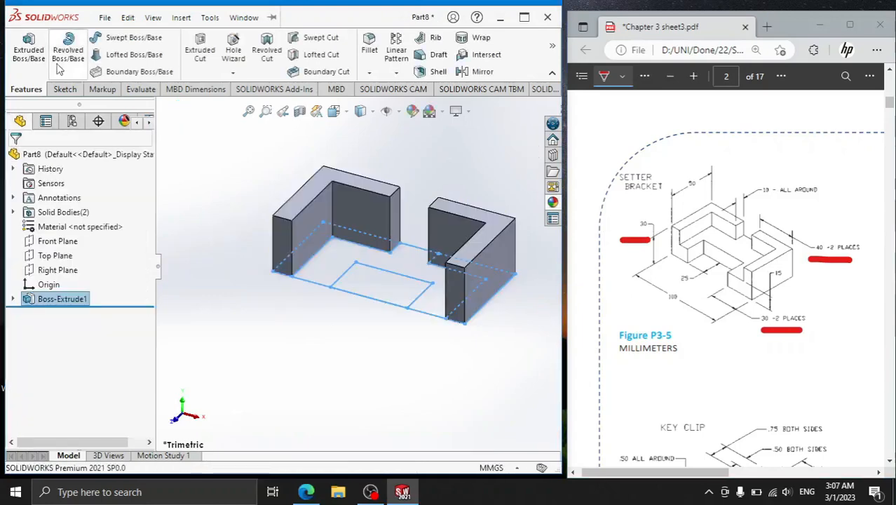
Extrude the U-shaped floor region of the same sketch 15 mm with merged result, underlining the 15 dimension in the drawing PDF.
{"action": "left_click", "coordinate": [26, 54]}
{"action": "left_click", "coordinate": [161, 131]}
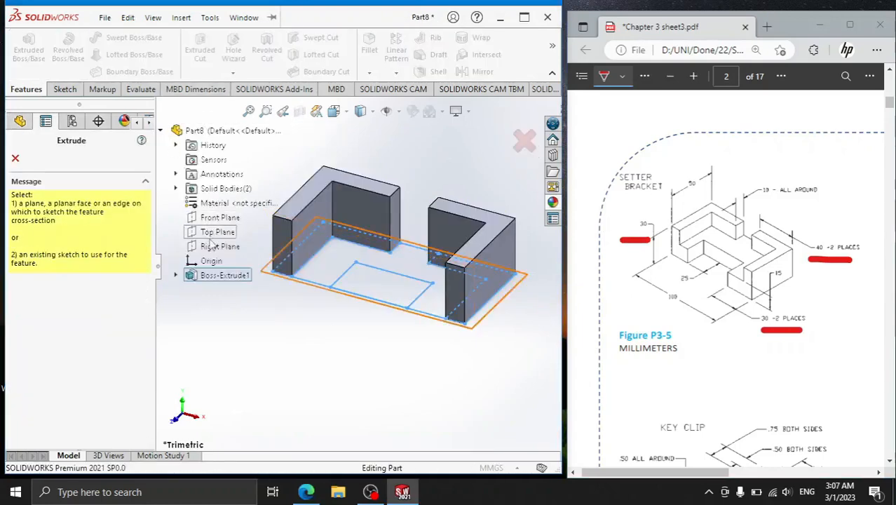
{"action": "left_click", "coordinate": [210, 291]}
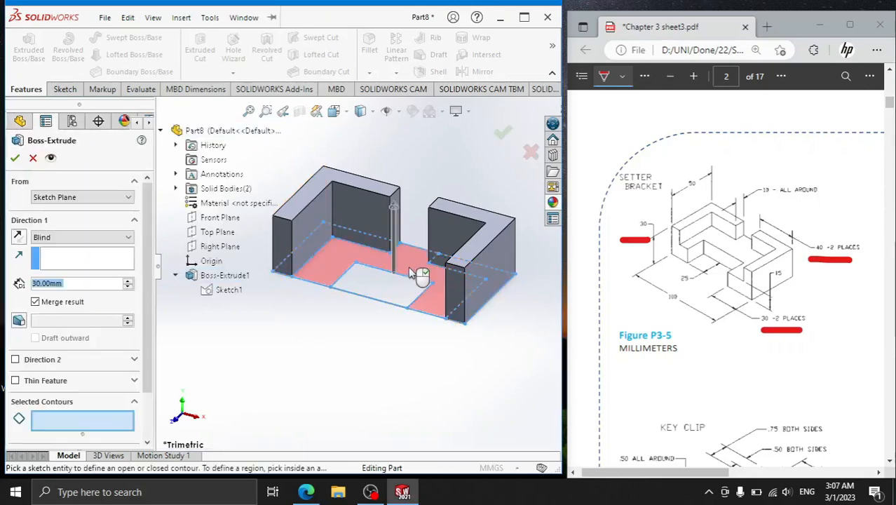
{"action": "left_click", "coordinate": [409, 270]}
{"action": "left_click_drag", "start_coordinate": [767, 285], "coordinate": [798, 284]}
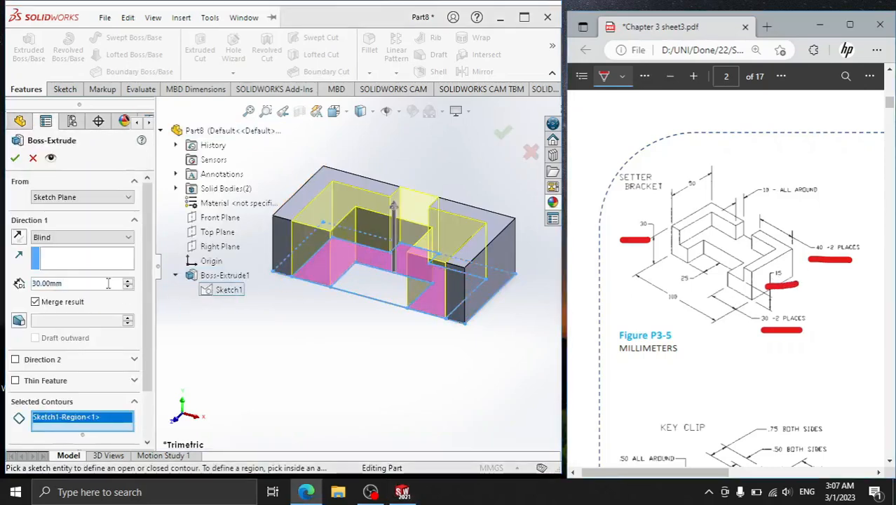
{"action": "left_click", "coordinate": [108, 284]}
{"action": "type", "text": "15"}
{"action": "key", "text": "Return"}
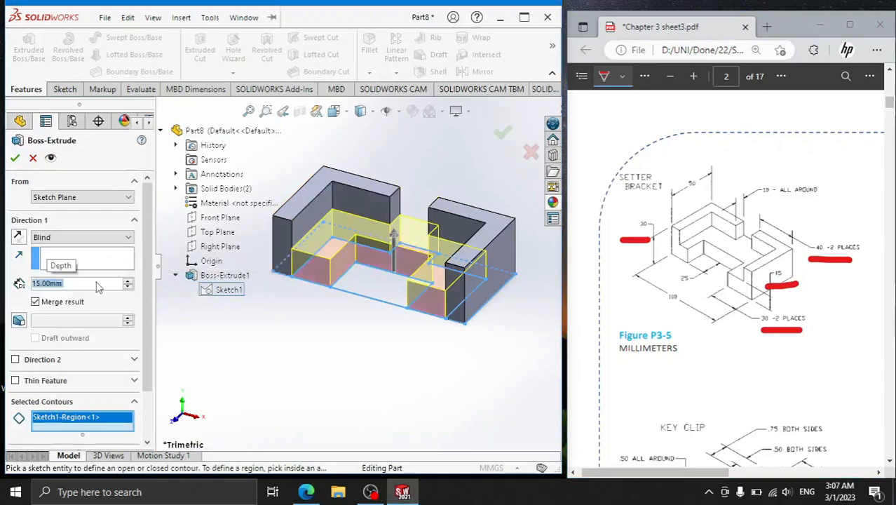
{"action": "left_click", "coordinate": [16, 156]}
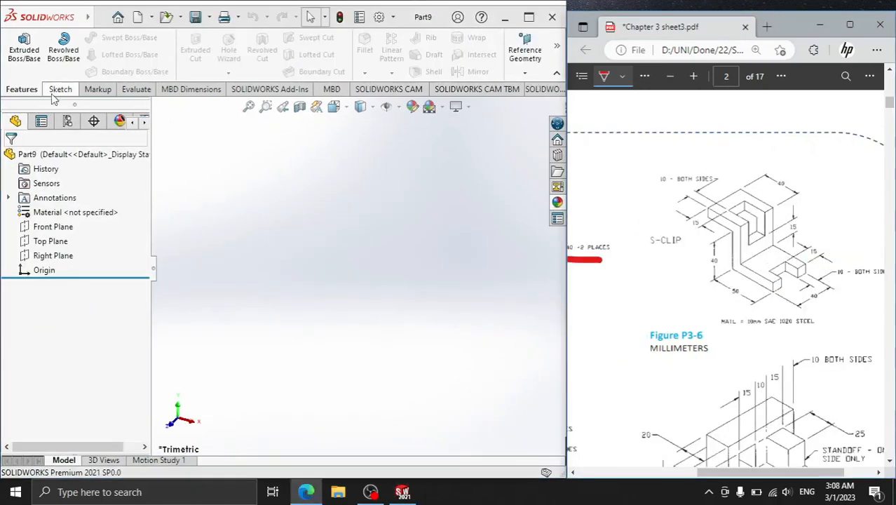
Sketch a closed Z-shaped line outline on the Front Plane, its inner lower corner at the origin and bottom edge about 63 mm long.
{"action": "left_click", "coordinate": [57, 89]}
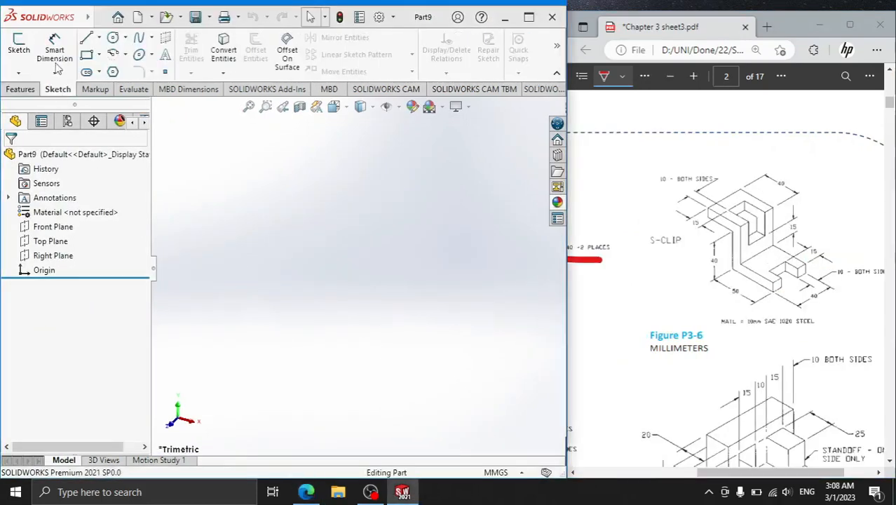
{"action": "left_click", "coordinate": [19, 50]}
{"action": "left_click", "coordinate": [233, 184]}
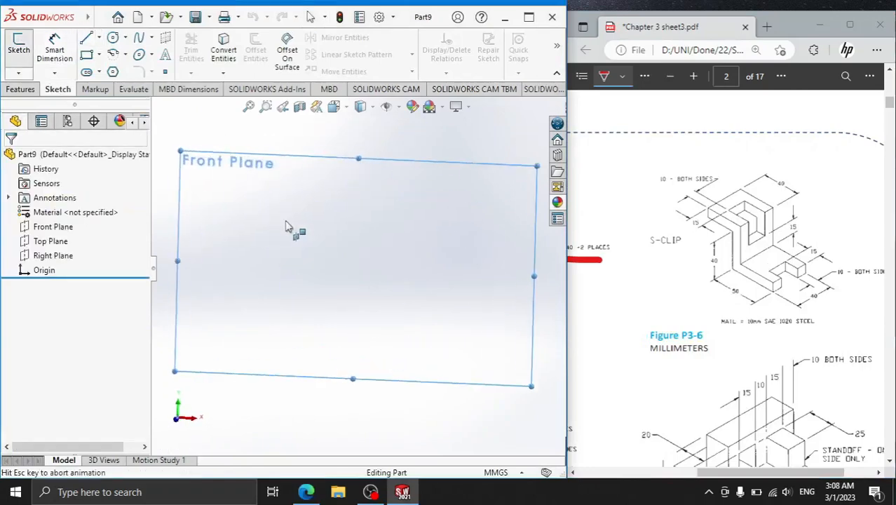
{"action": "left_click", "coordinate": [466, 269]}
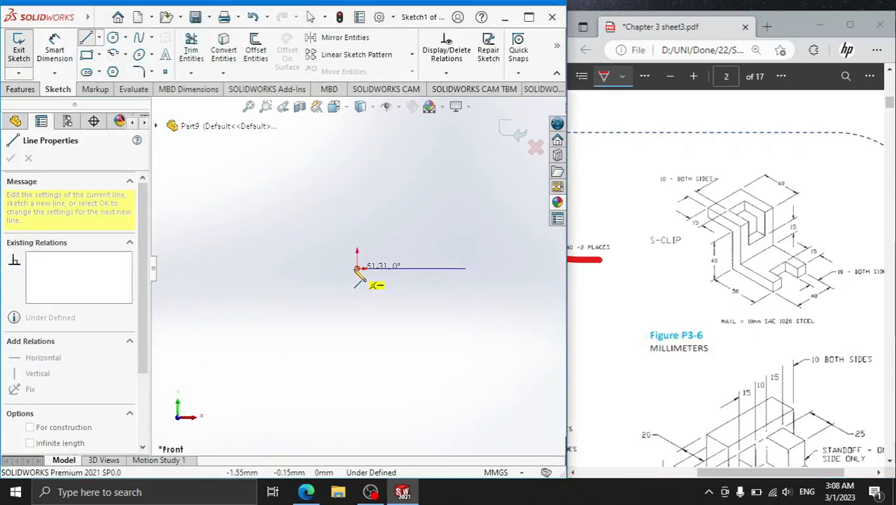
{"action": "left_click", "coordinate": [358, 268]}
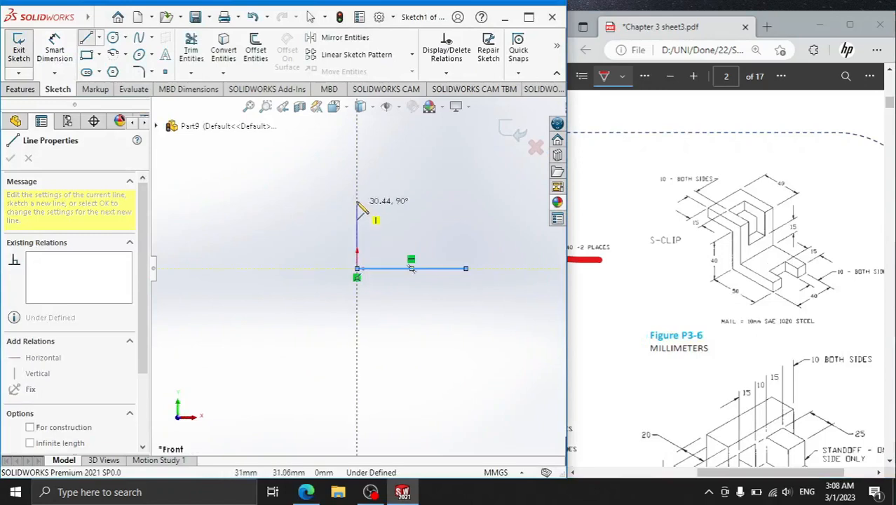
{"action": "left_click", "coordinate": [357, 163]}
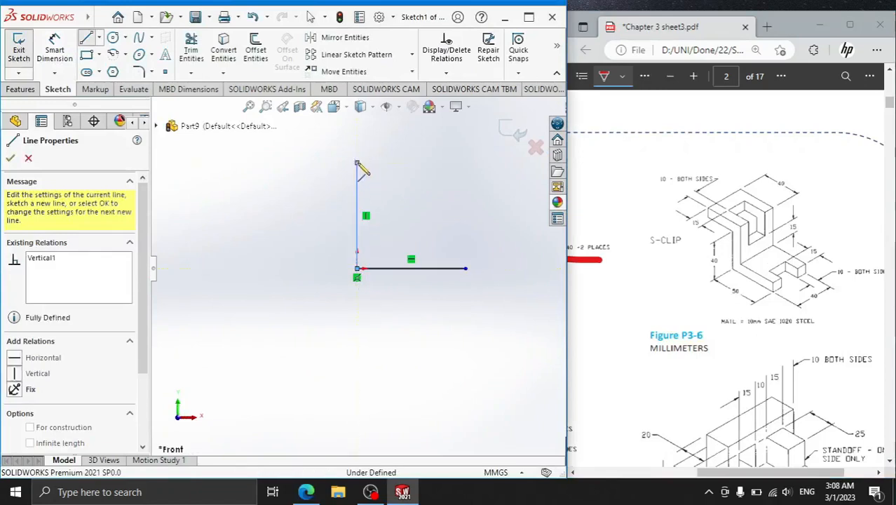
{"action": "left_click", "coordinate": [245, 163]}
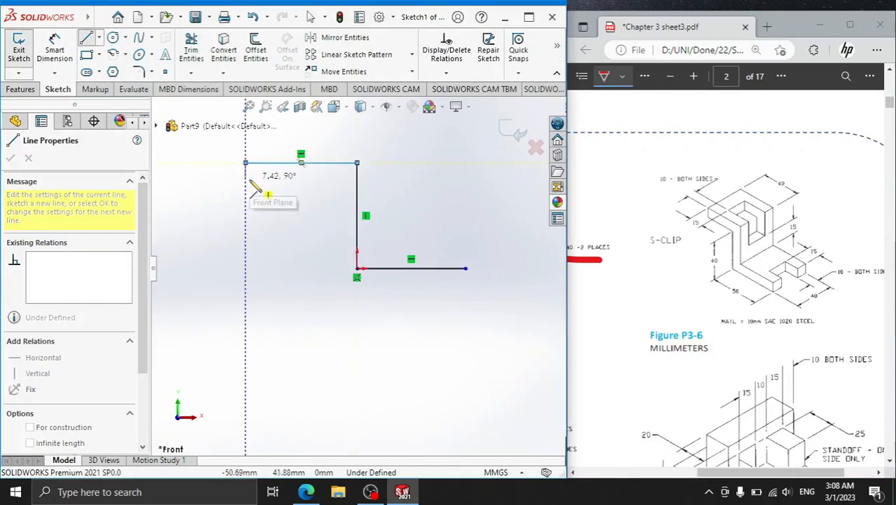
{"action": "left_click", "coordinate": [333, 181]}
{"action": "left_click", "coordinate": [333, 285]}
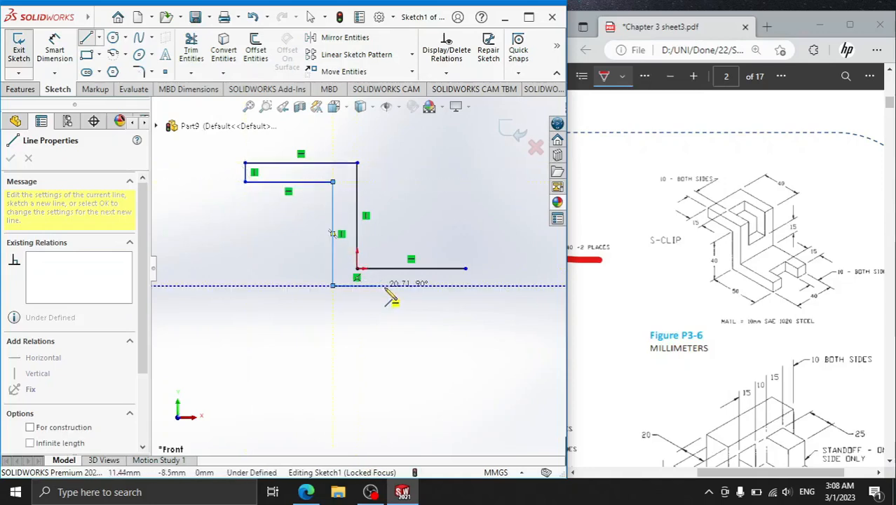
{"action": "left_click", "coordinate": [466, 285]}
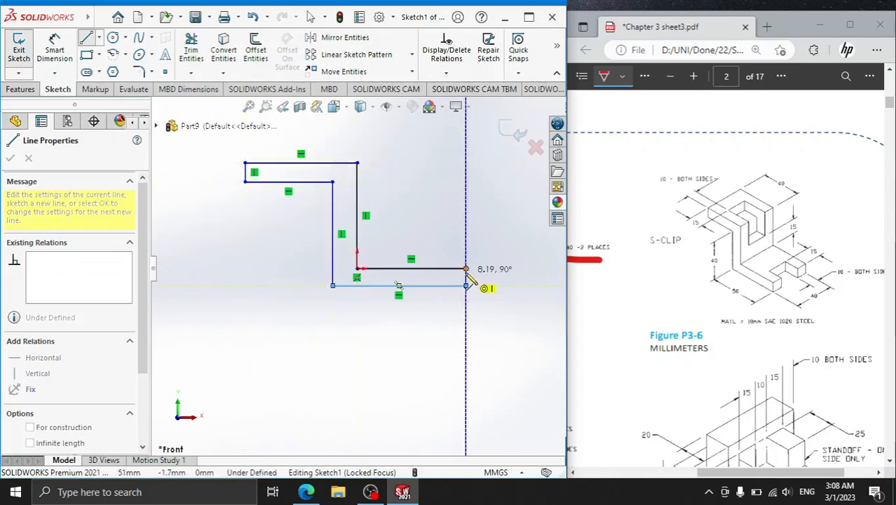
{"action": "left_click", "coordinate": [466, 269]}
{"action": "right_click", "coordinate": [453, 182]}
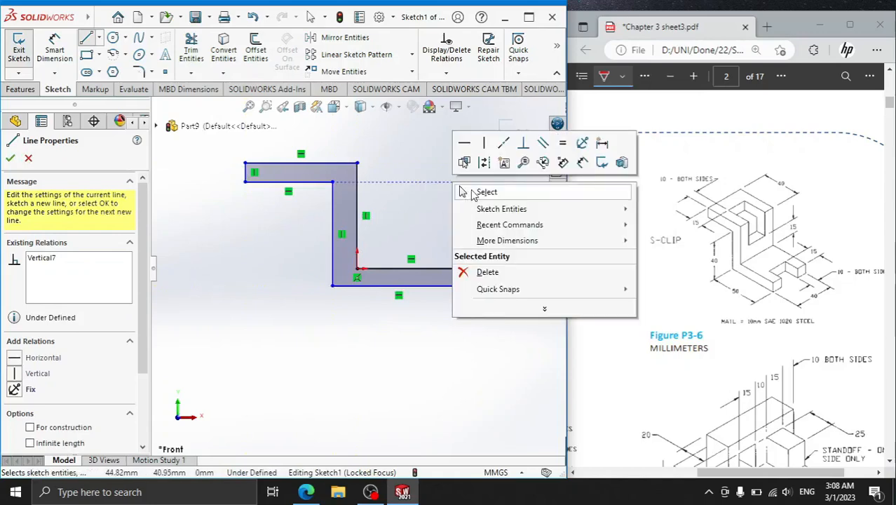
{"action": "left_click", "coordinate": [464, 192]}
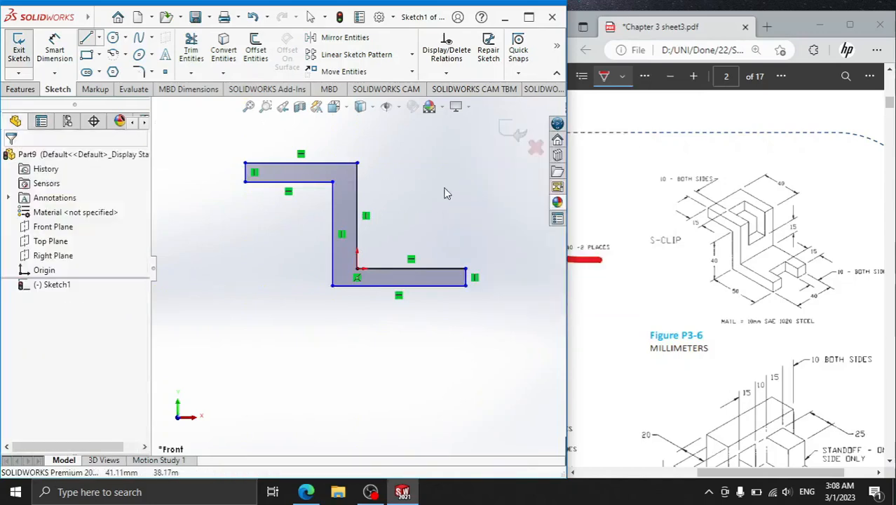
Dimension the Z outline's bottom edge to 50 mm.
{"action": "left_click", "coordinate": [380, 286]}
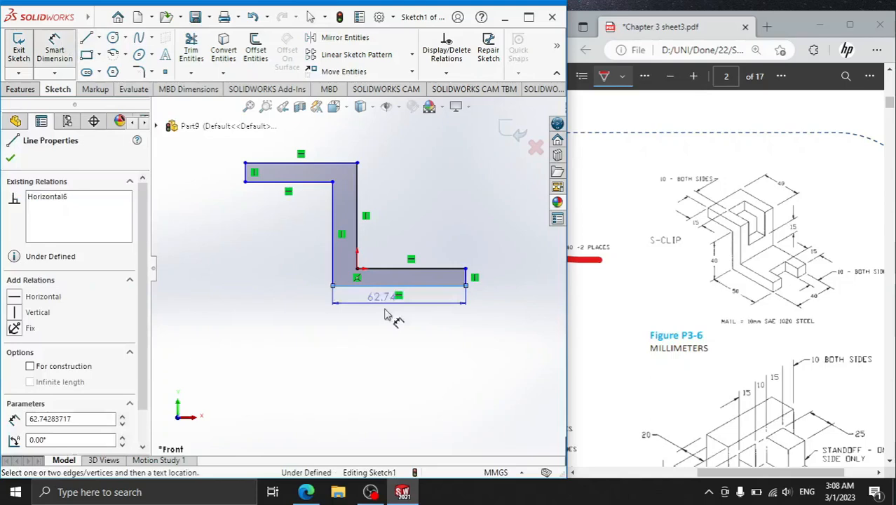
{"action": "left_click", "coordinate": [405, 347]}
{"action": "type", "text": "50"}
{"action": "key", "text": "Return"}
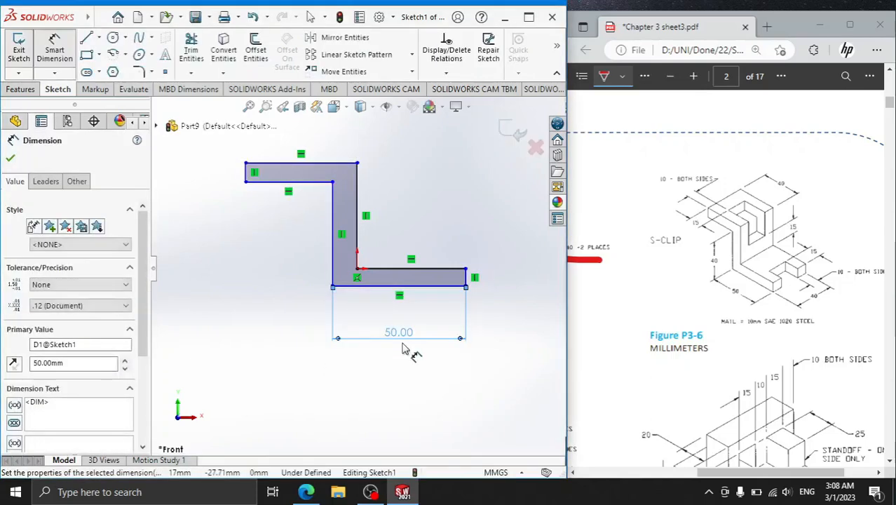
Dimension the left vertical edge of the Z outline's upright to 40 mm.
{"action": "left_click", "coordinate": [330, 247]}
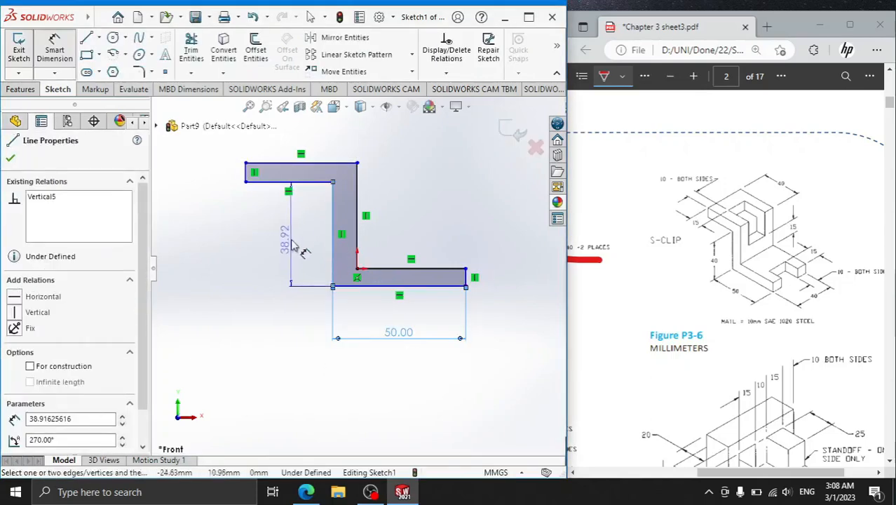
{"action": "left_click", "coordinate": [326, 246]}
{"action": "type", "text": "40"}
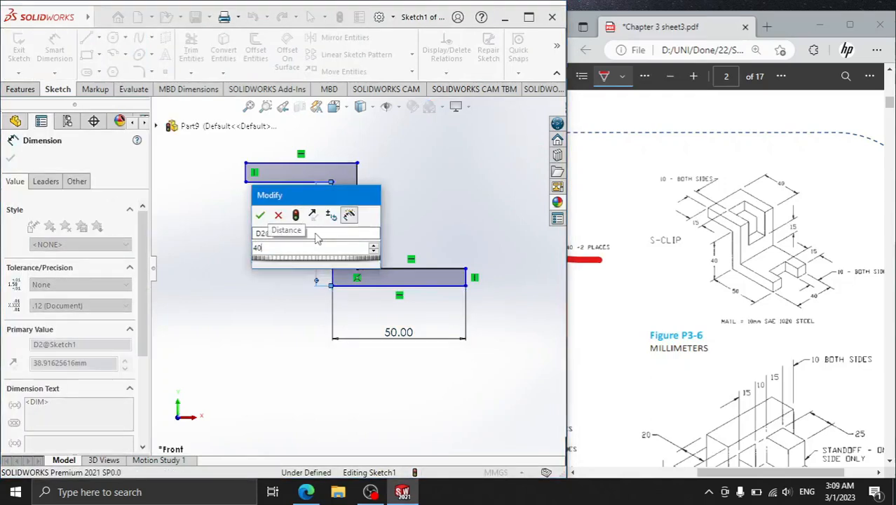
{"action": "key", "text": "Return"}
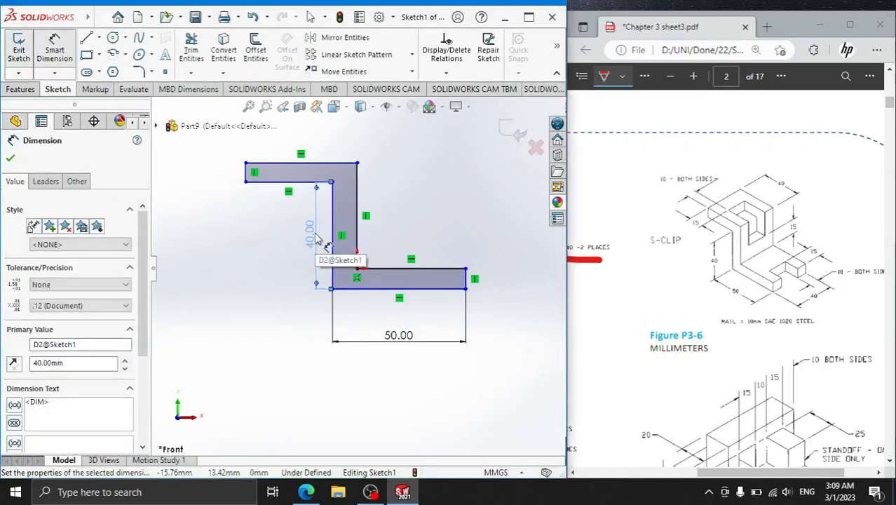
Mark the upper 40 dimension of the S-clip in the drawing PDF and dimension the Z outline's top edge to 40 mm.
{"action": "left_click_drag", "start_coordinate": [782, 167], "coordinate": [804, 184]}
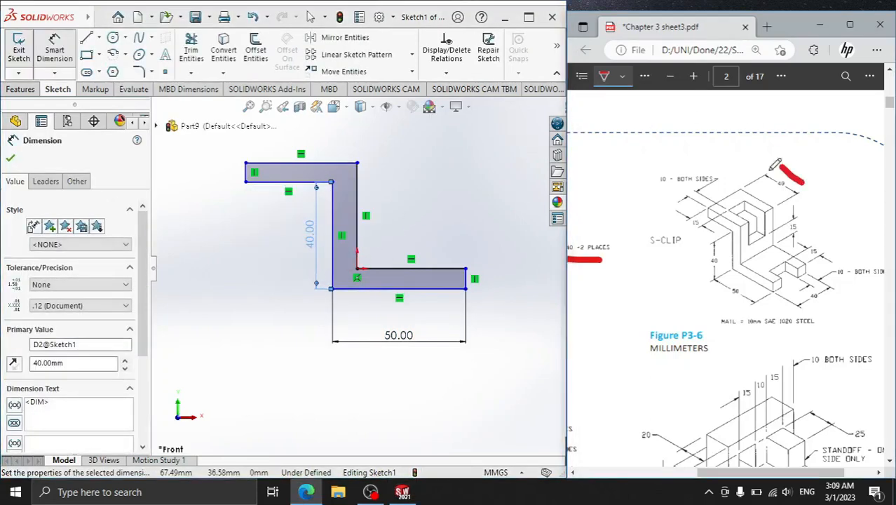
{"action": "left_click", "coordinate": [344, 164]}
{"action": "left_click", "coordinate": [313, 142]}
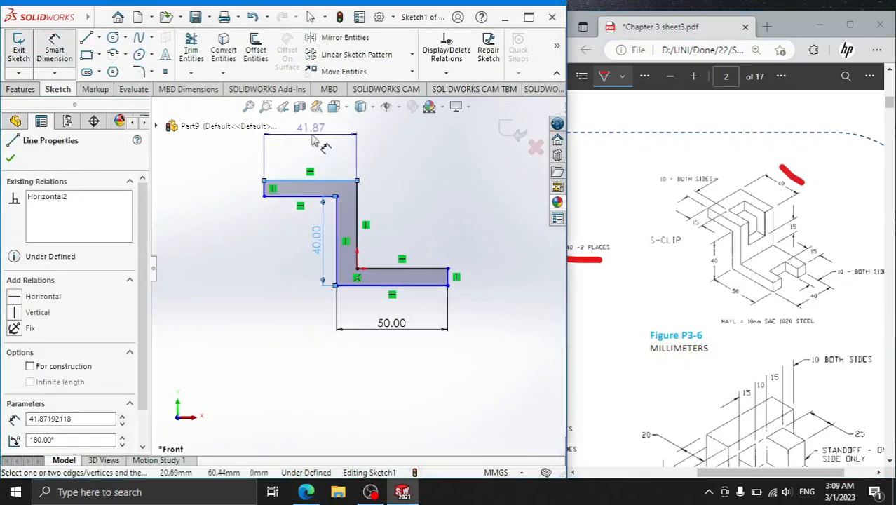
{"action": "type", "text": "40"}
{"action": "key", "text": "Return"}
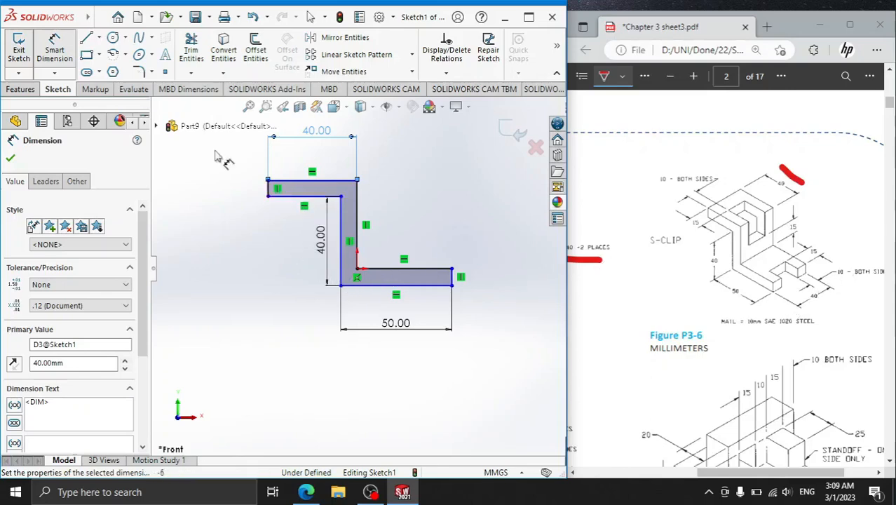
Dimension the thickness of the Z outline's upper arm to 10 mm.
{"action": "left_click", "coordinate": [358, 232]}
{"action": "key", "text": "Escape"}
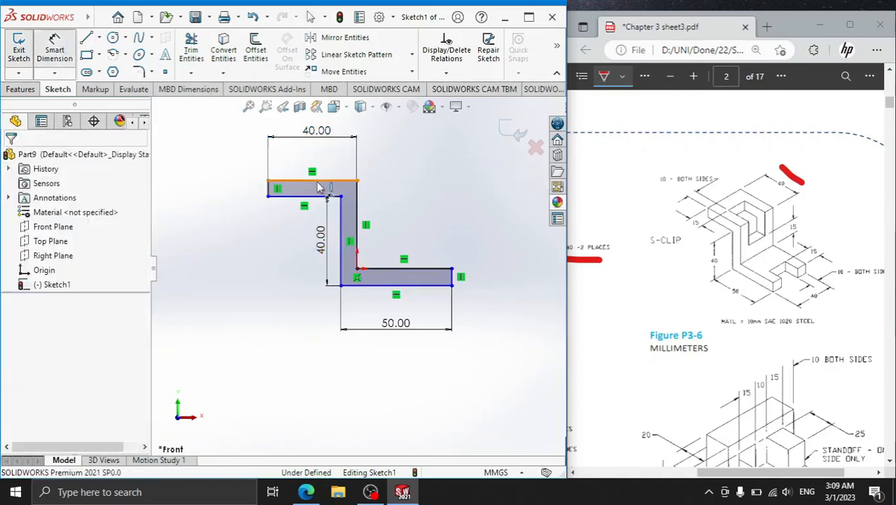
{"action": "left_click", "coordinate": [312, 196]}
{"action": "left_click", "coordinate": [252, 200]}
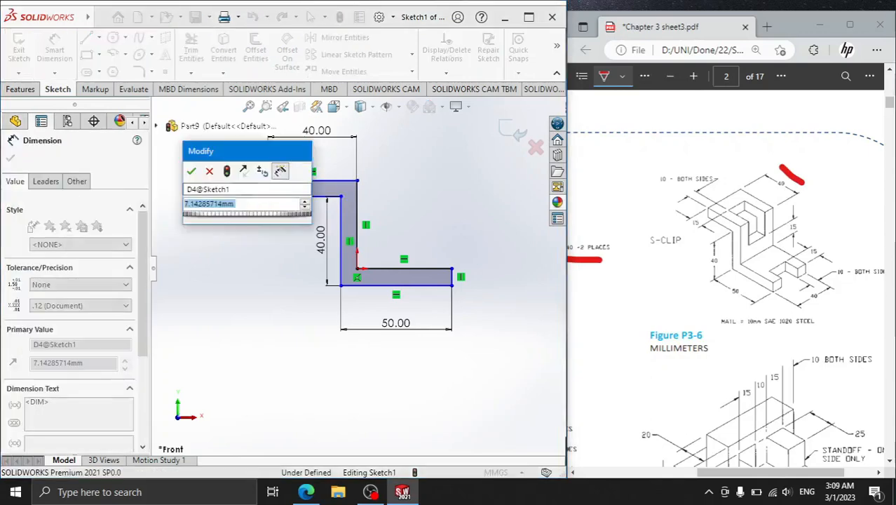
{"action": "type", "text": "10"}
{"action": "key", "text": "Return"}
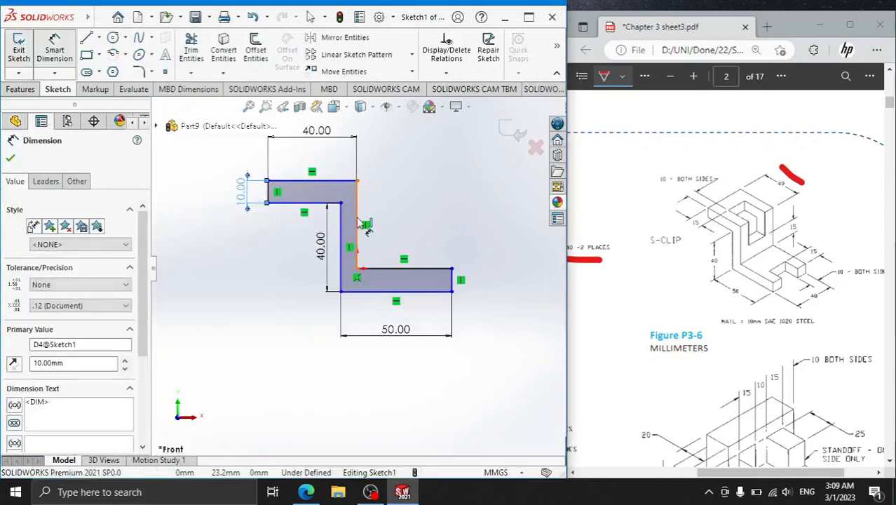
Dimension the thickness of the Z outline's vertical upright to 10 mm.
{"action": "left_click", "coordinate": [358, 232]}
{"action": "left_click", "coordinate": [348, 369]}
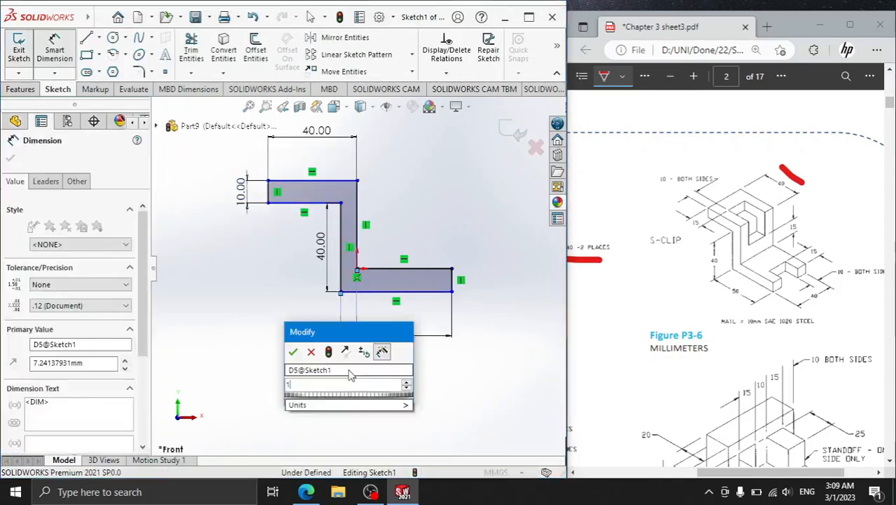
{"action": "type", "text": "10"}
{"action": "key", "text": "Return"}
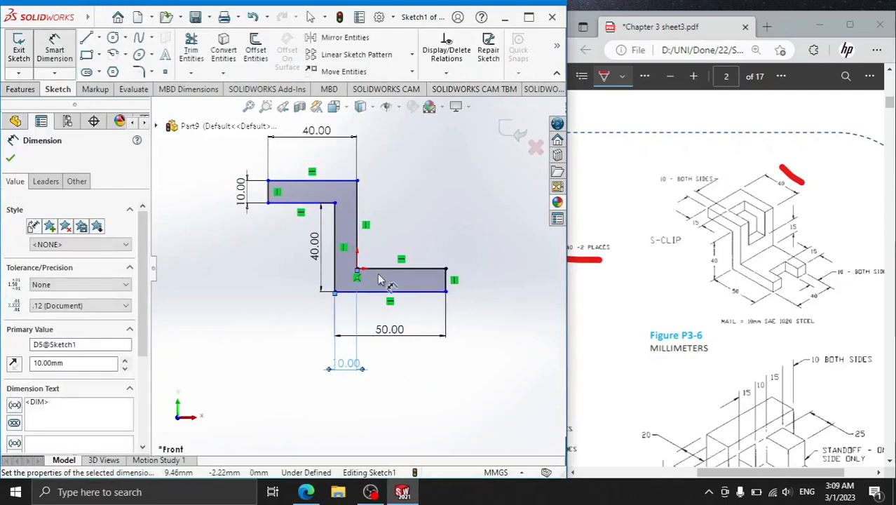
Dimension the thickness of the Z outline's lower arm to 10 mm.
{"action": "left_click", "coordinate": [387, 270]}
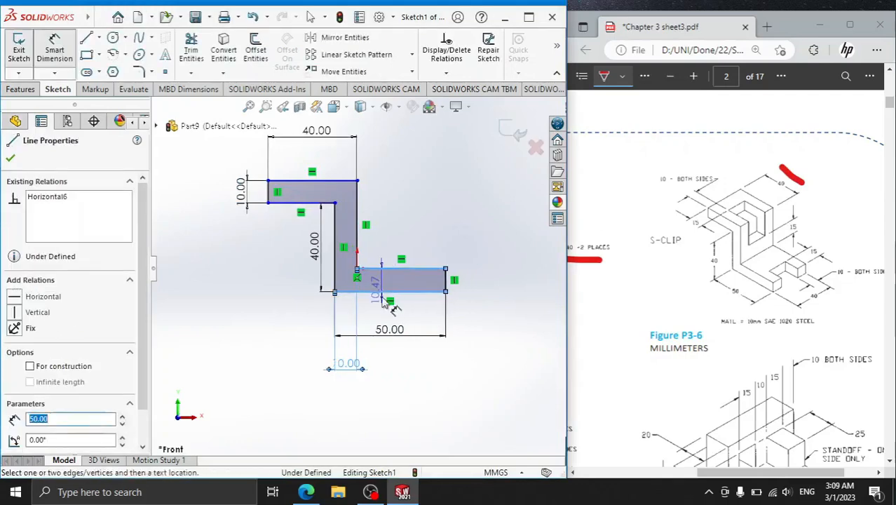
{"action": "left_click", "coordinate": [484, 302]}
{"action": "type", "text": "2"}
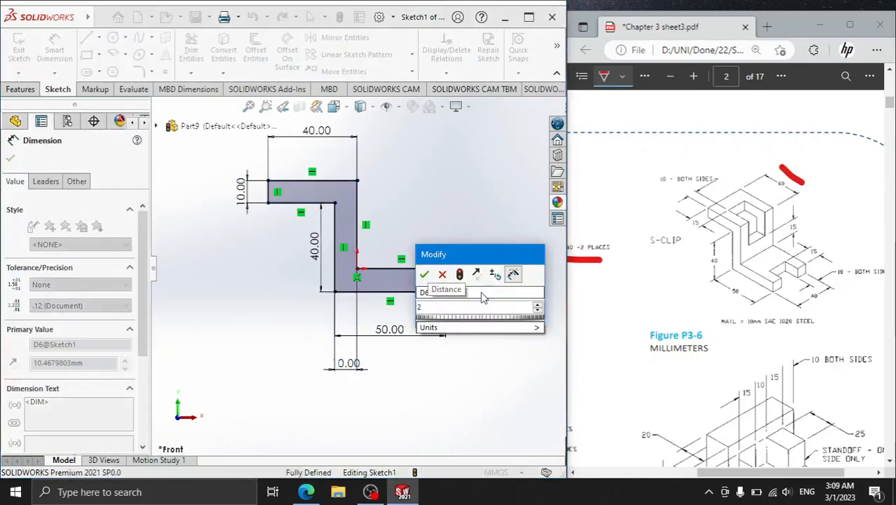
{"action": "key", "text": "BackSpace"}
{"action": "type", "text": "10"}
{"action": "key", "text": "Return"}
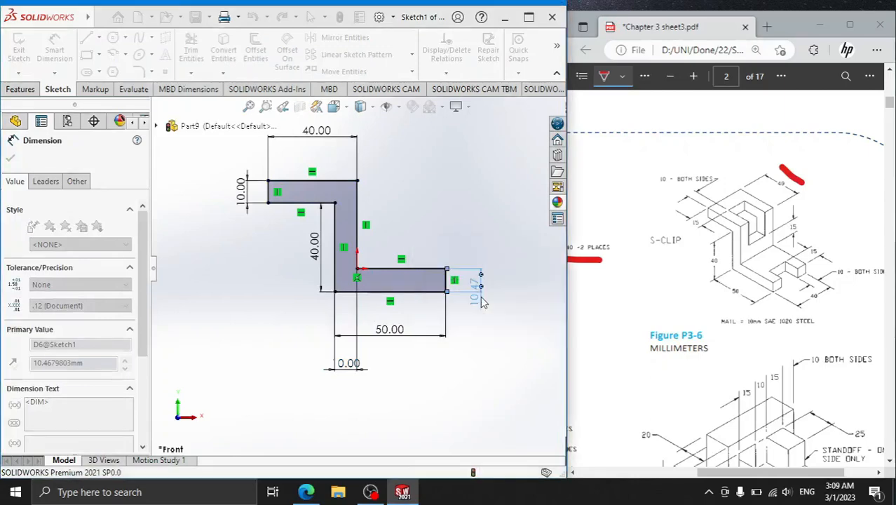
{"action": "left_click", "coordinate": [10, 158]}
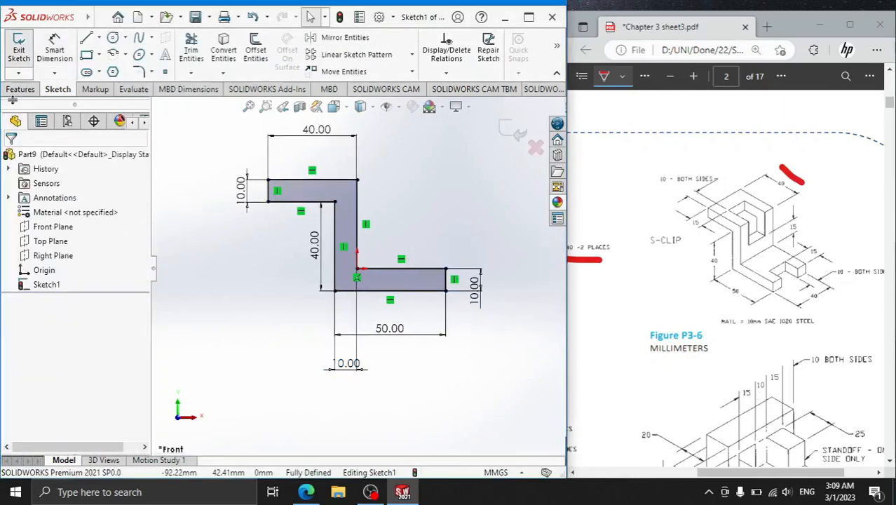
Extrude the Z outline 40 mm as a blind boss, marking the lower 40 width dimension of the S-clip in the drawing PDF.
{"action": "left_click", "coordinate": [20, 90]}
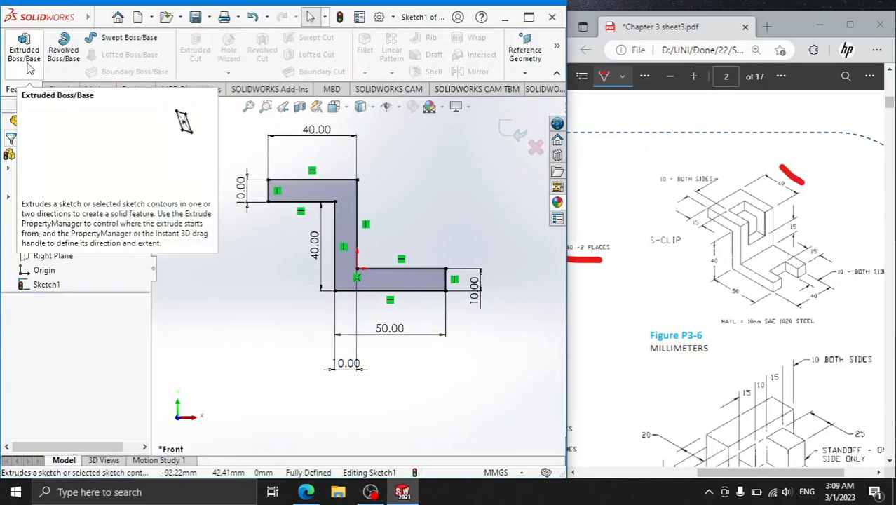
{"action": "left_click", "coordinate": [25, 53]}
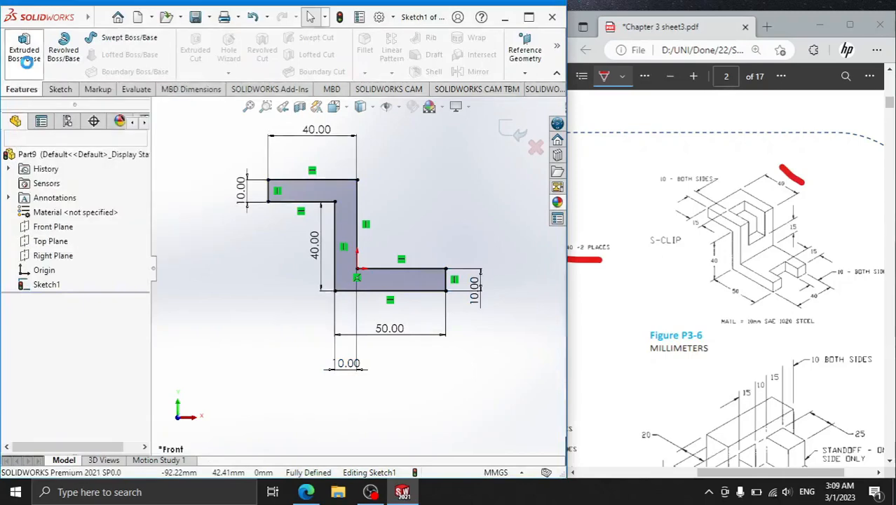
{"action": "left_click_drag", "start_coordinate": [805, 315], "coordinate": [818, 307]}
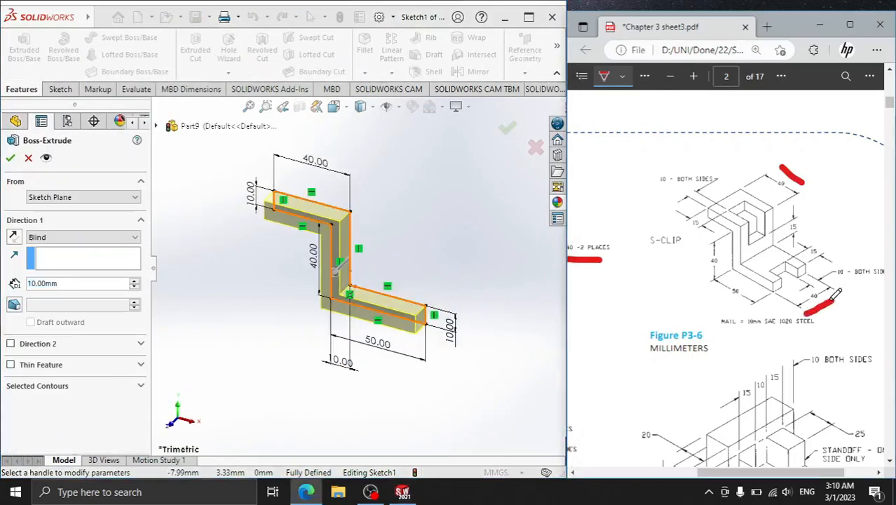
{"action": "left_click", "coordinate": [71, 283]}
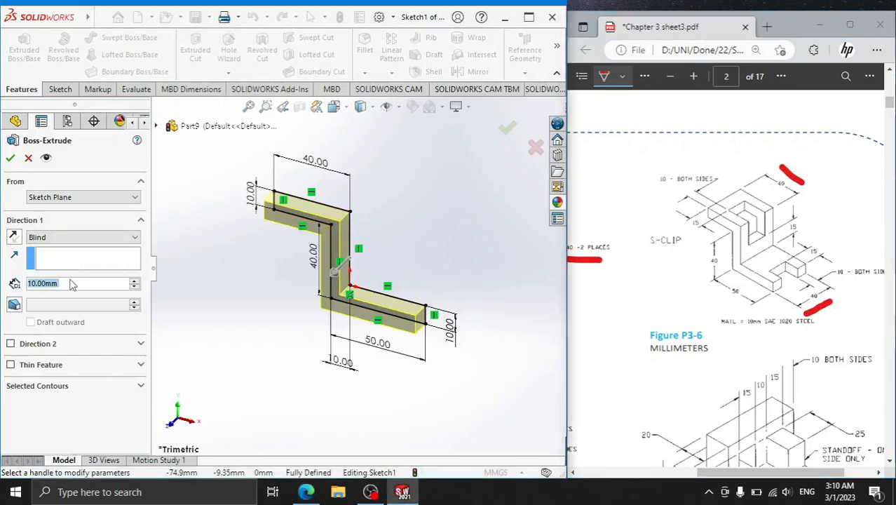
{"action": "type", "text": "40"}
{"action": "key", "text": "Return"}
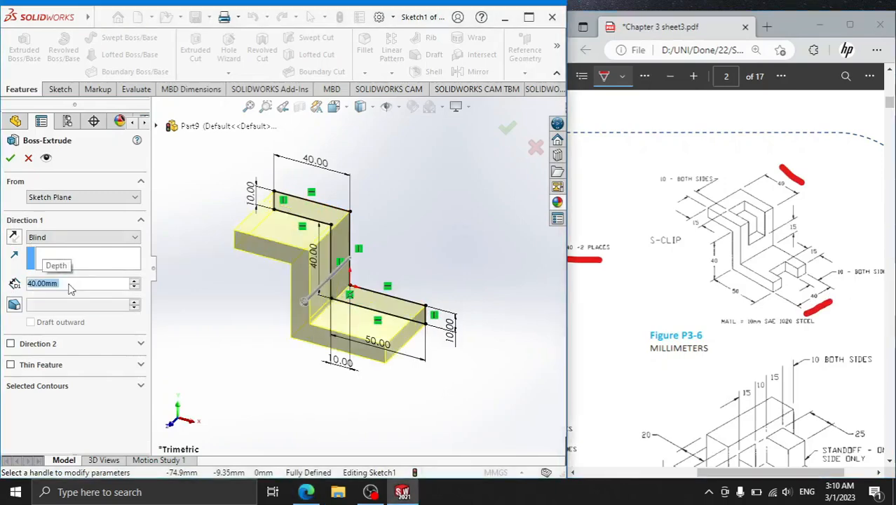
{"action": "left_click", "coordinate": [11, 159]}
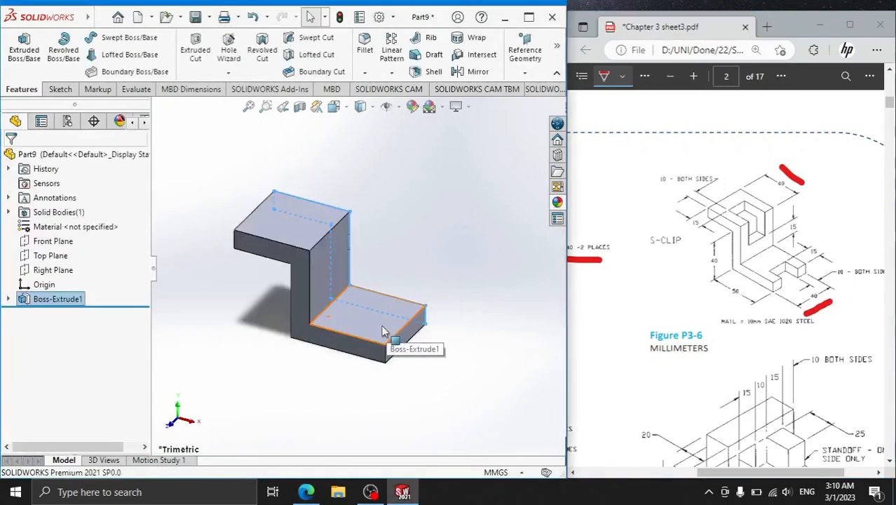
Sketch a corner rectangle about 23 by 21 mm on the lower arm's top face, starting on its free end edge.
{"action": "left_click", "coordinate": [383, 331]}
{"action": "left_click", "coordinate": [437, 289]}
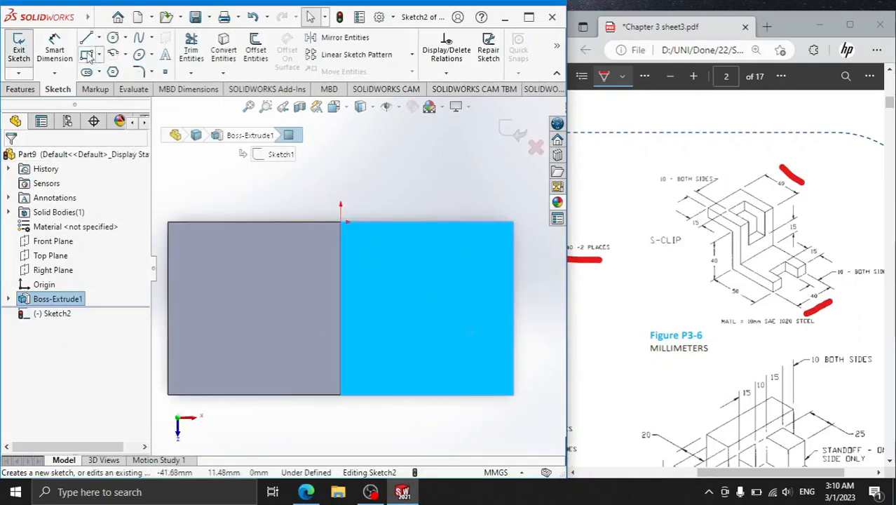
{"action": "left_click", "coordinate": [87, 55]}
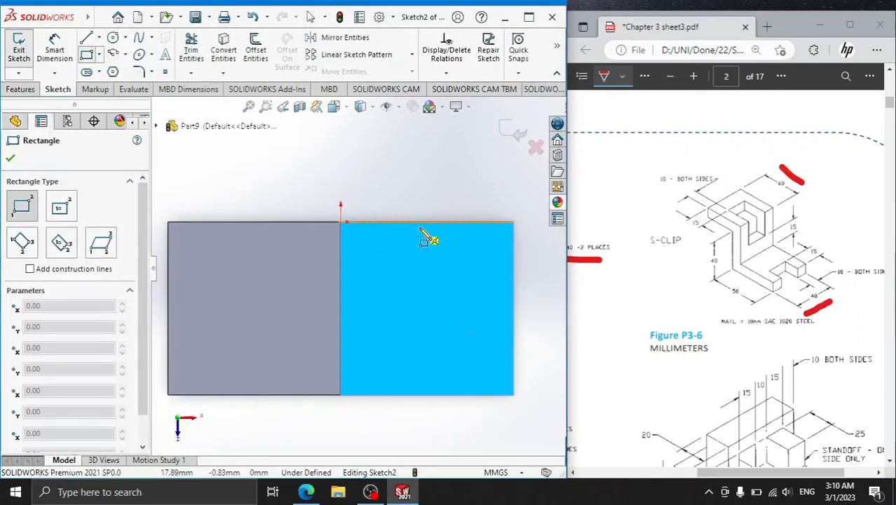
{"action": "left_click", "coordinate": [514, 261]}
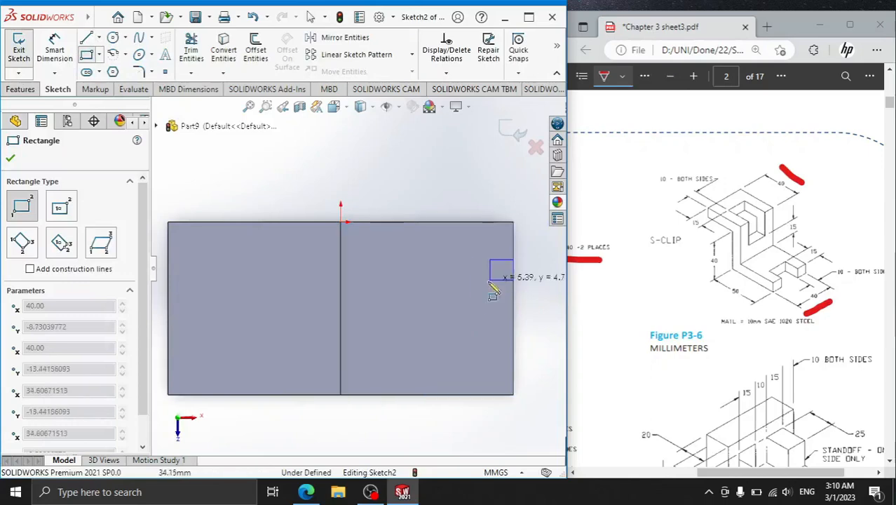
{"action": "left_click", "coordinate": [414, 348]}
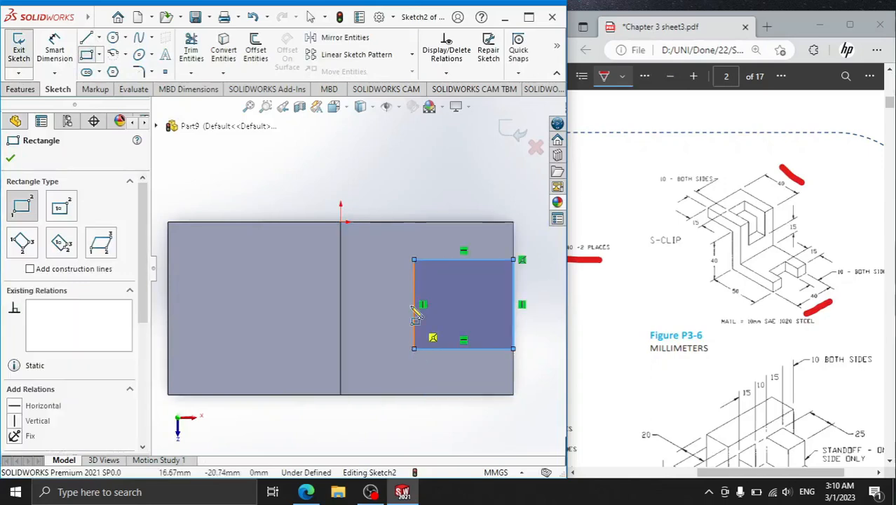
Dimension the rectangle's depth inward from the lower arm's free end to 15 mm.
{"action": "right_click", "coordinate": [430, 188]}
{"action": "left_click", "coordinate": [461, 192]}
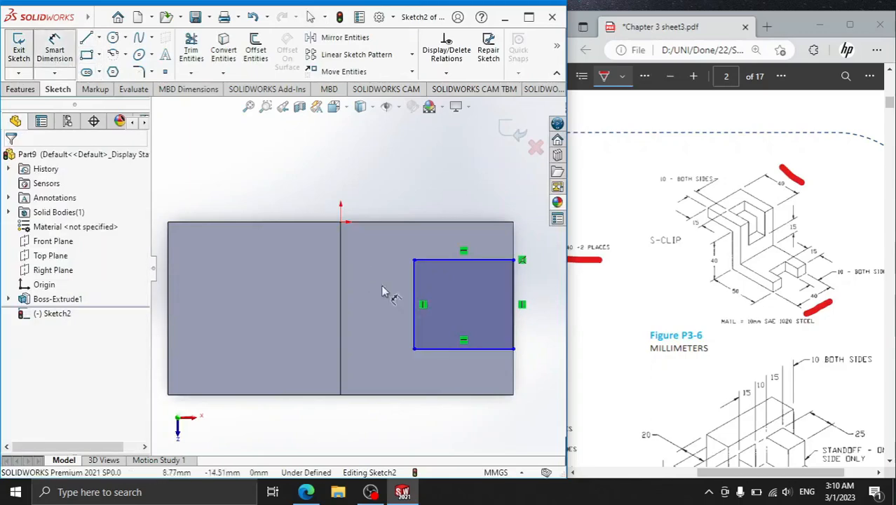
{"action": "left_click", "coordinate": [415, 305]}
{"action": "left_click", "coordinate": [515, 303]}
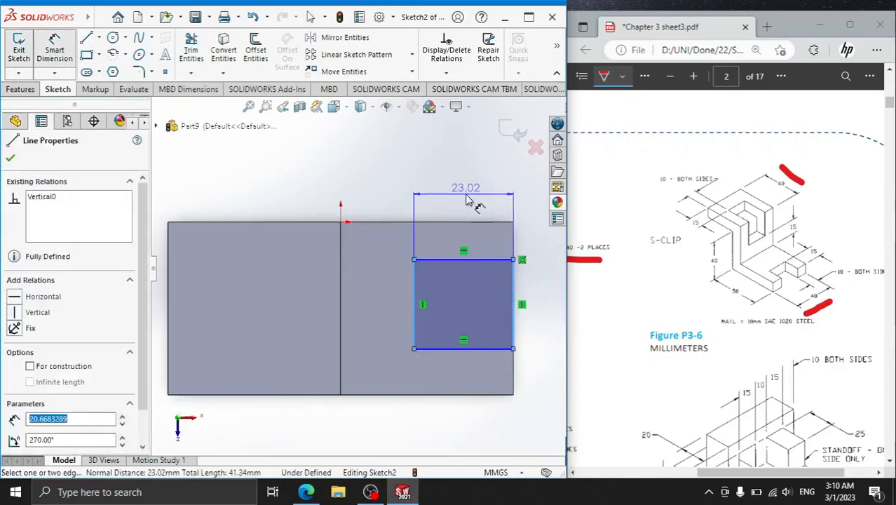
{"action": "left_click", "coordinate": [467, 199]}
{"action": "type", "text": "15"}
{"action": "key", "text": "Return"}
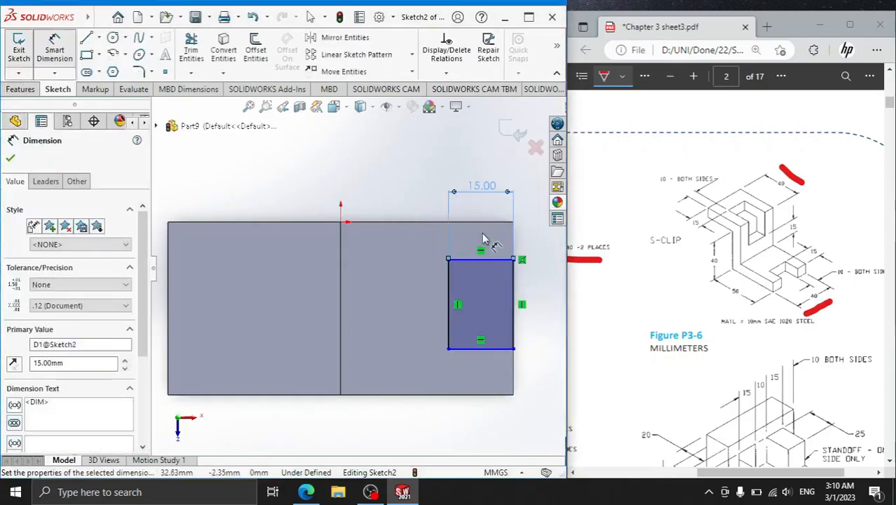
Dimension the distance from the face's upper edge to the rectangle's upper side as 15 mm.
{"action": "left_click", "coordinate": [492, 224]}
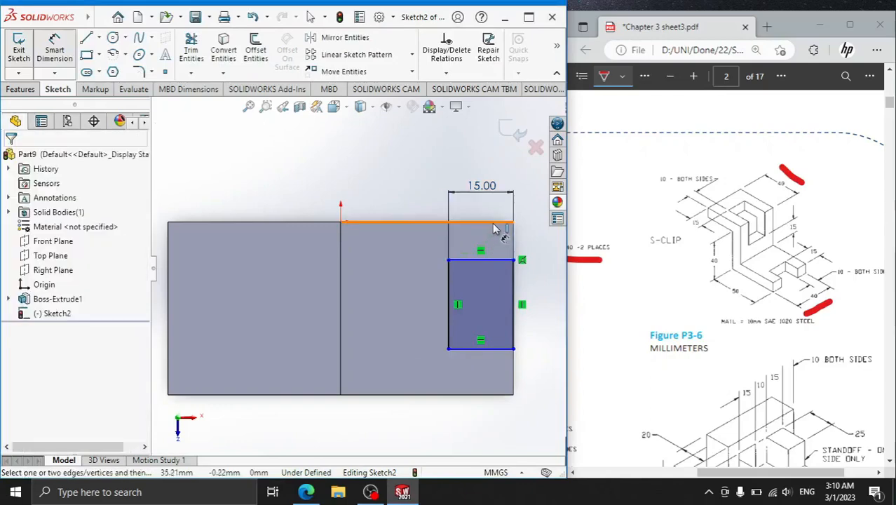
{"action": "left_click", "coordinate": [495, 260]}
{"action": "left_click", "coordinate": [526, 237]}
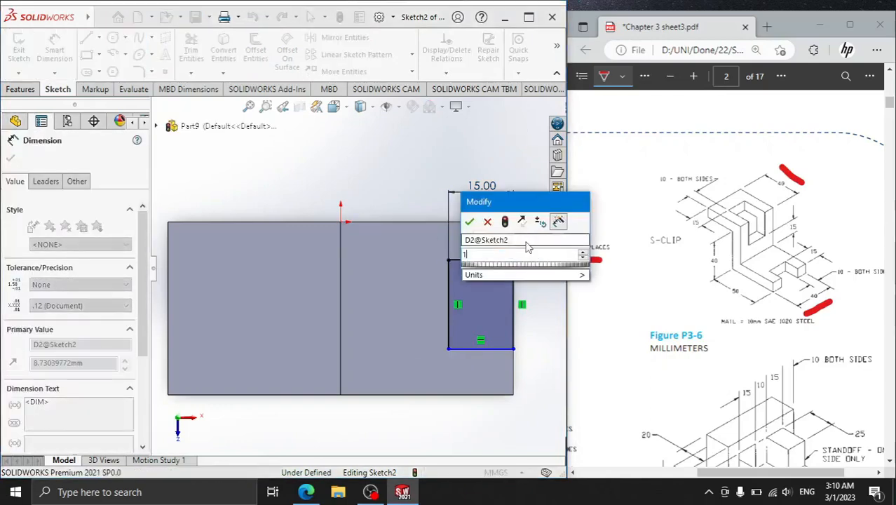
{"action": "type", "text": "15"}
{"action": "key", "text": "Return"}
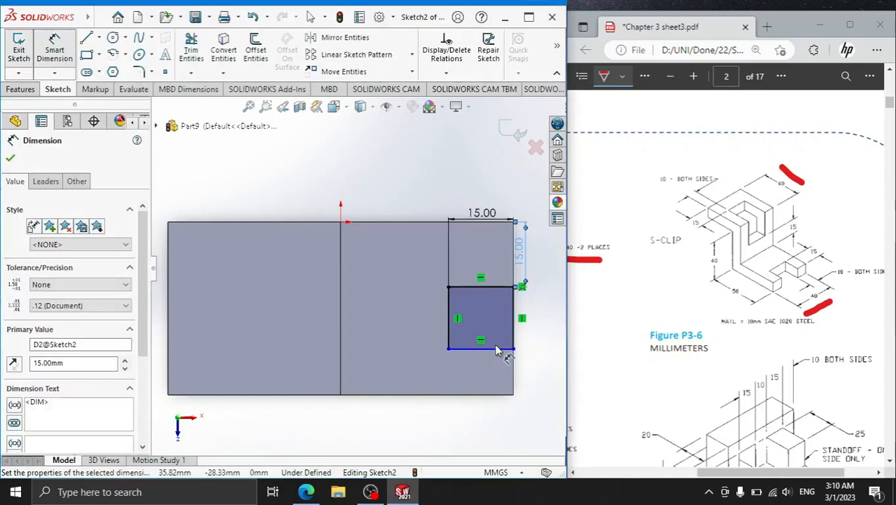
Add a dimension between the rectangle's lower side and the face's lower edge, accepting its value as drawn.
{"action": "left_click", "coordinate": [495, 357]}
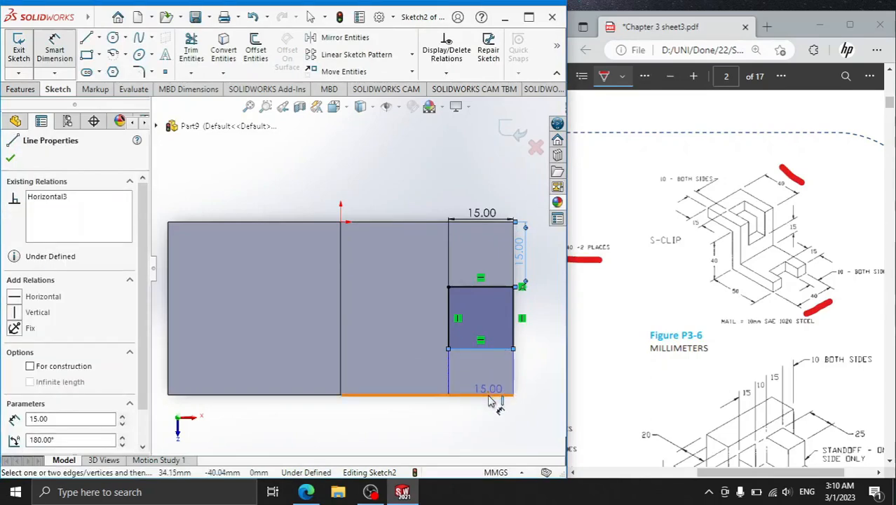
{"action": "left_click", "coordinate": [495, 396]}
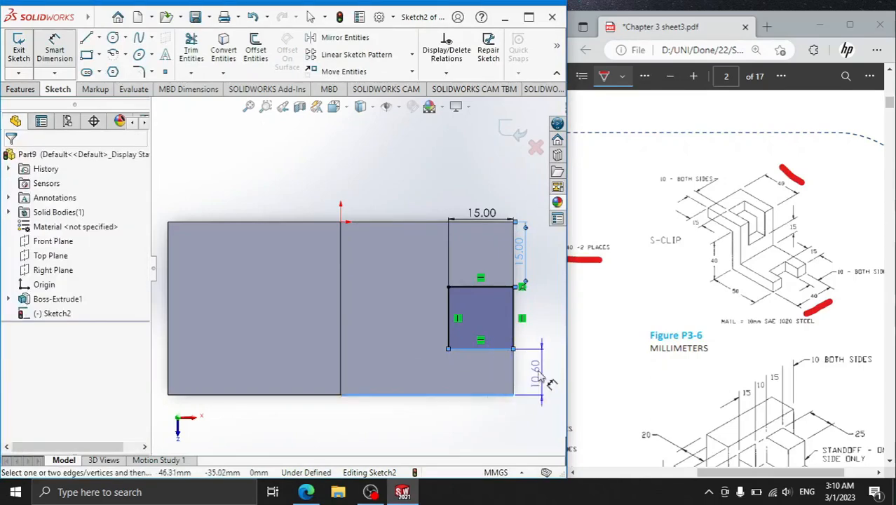
{"action": "left_click", "coordinate": [525, 258]}
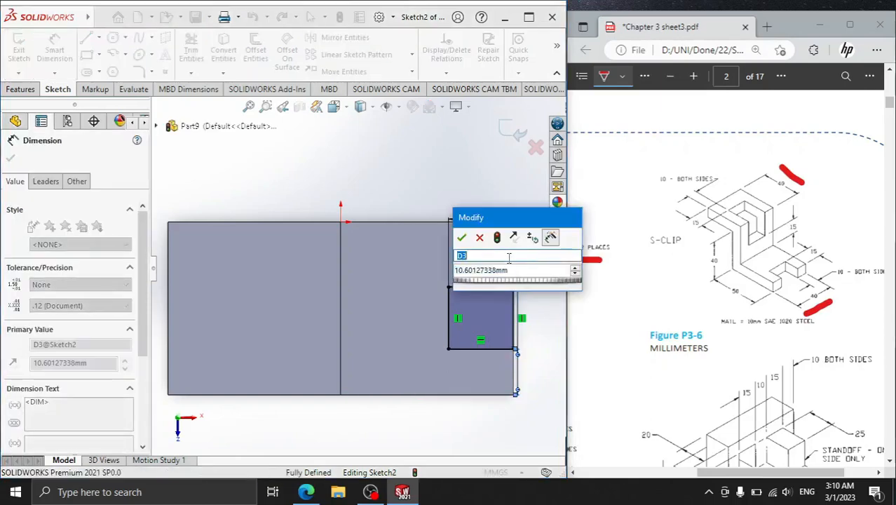
{"action": "key", "text": "Return"}
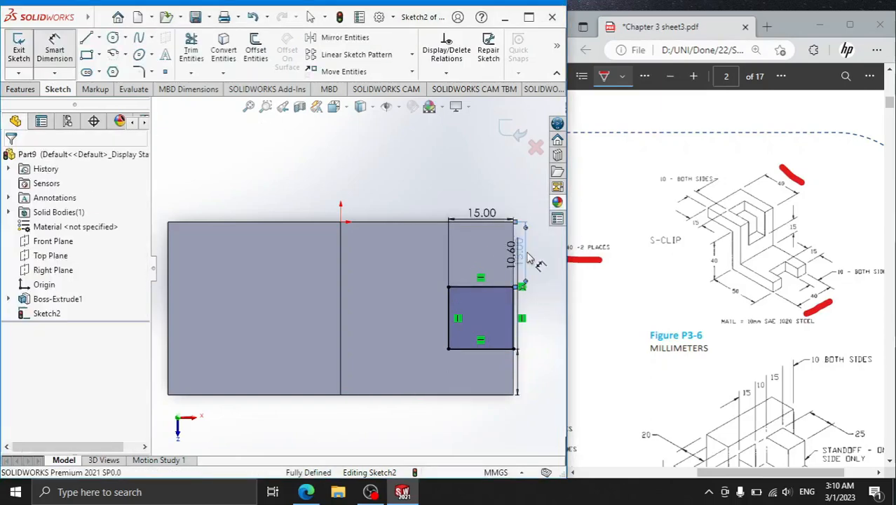
Set the distance between the face's upper edge and the rectangle's upper side to 10 mm.
{"action": "double_click", "coordinate": [528, 260]}
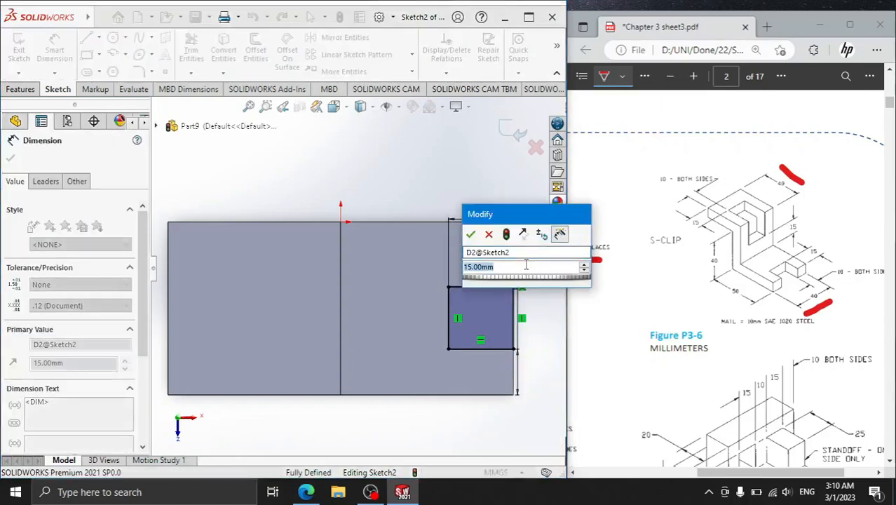
{"action": "type", "text": "10"}
{"action": "key", "text": "Return"}
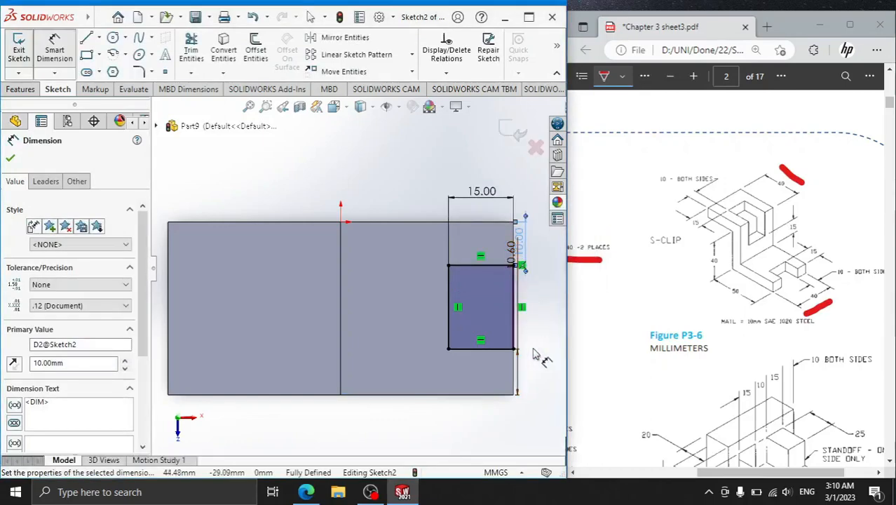
{"action": "left_click", "coordinate": [499, 350]}
{"action": "left_click", "coordinate": [491, 394]}
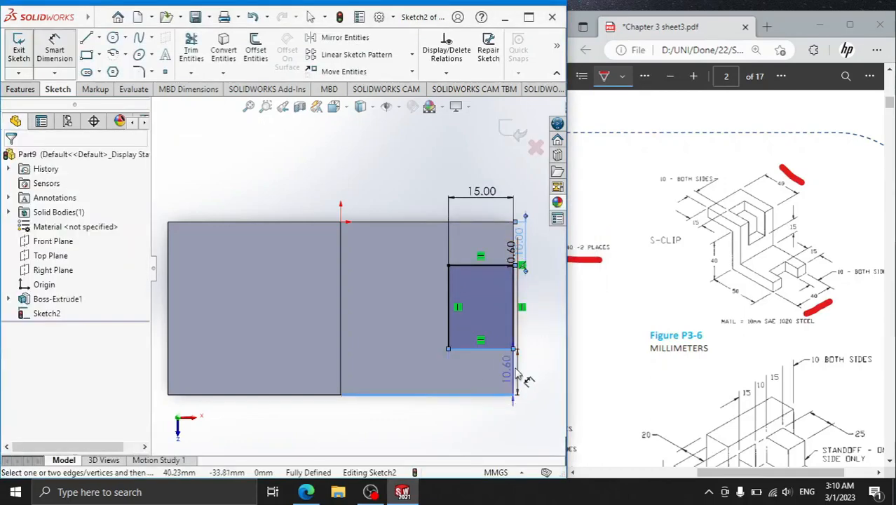
{"action": "left_click", "coordinate": [541, 375]}
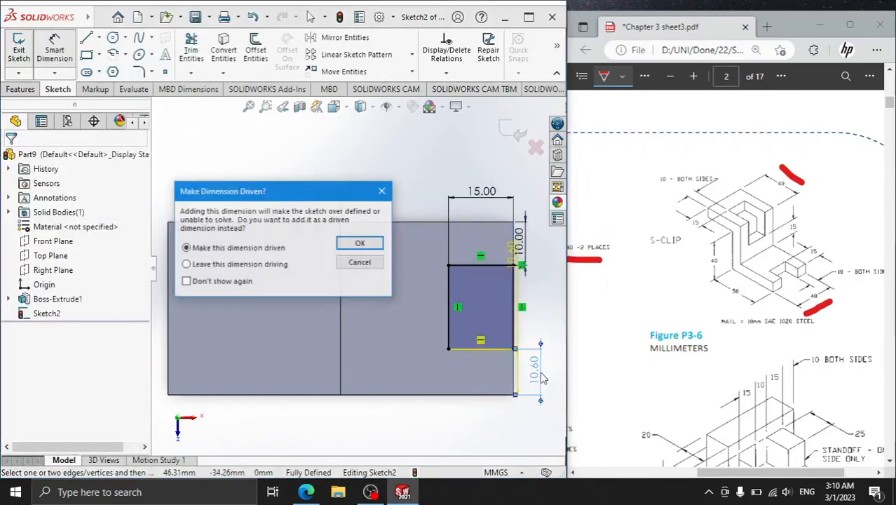
{"action": "left_click", "coordinate": [360, 264]}
Set the distance between the rectangle's lower side and the face's lower edge to 10 mm.
{"action": "double_click", "coordinate": [512, 265]}
{"action": "type", "text": "10."}
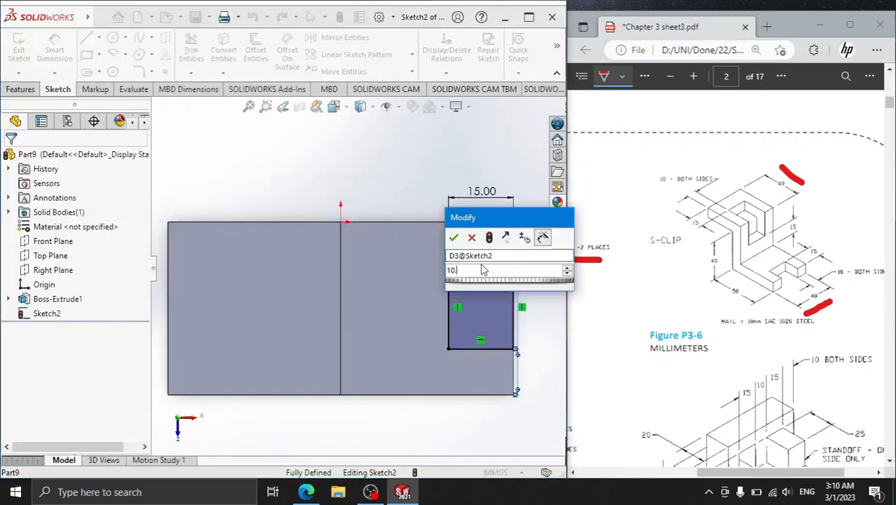
{"action": "key", "text": "Return"}
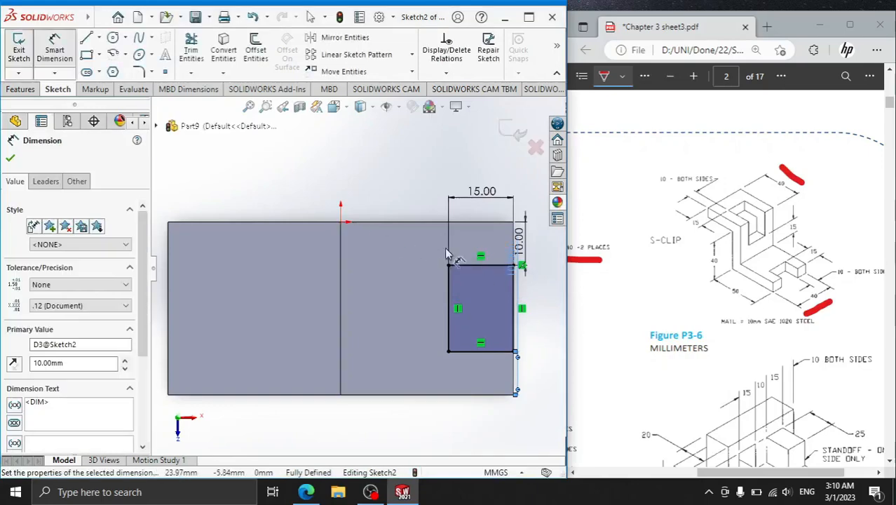
Cut the rectangle 40 mm deep through the lower arm with a blind Extruded Cut to form the end notch.
{"action": "left_click", "coordinate": [10, 158]}
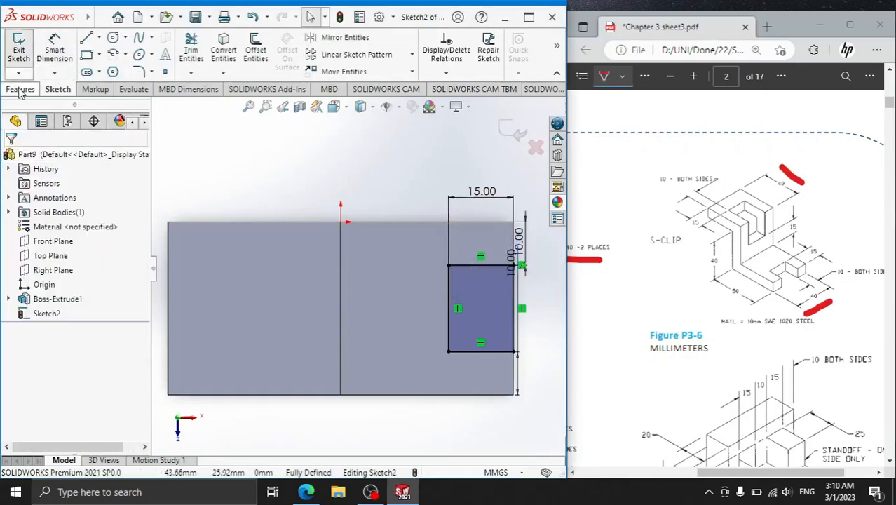
{"action": "left_click", "coordinate": [20, 89]}
{"action": "left_click", "coordinate": [195, 49]}
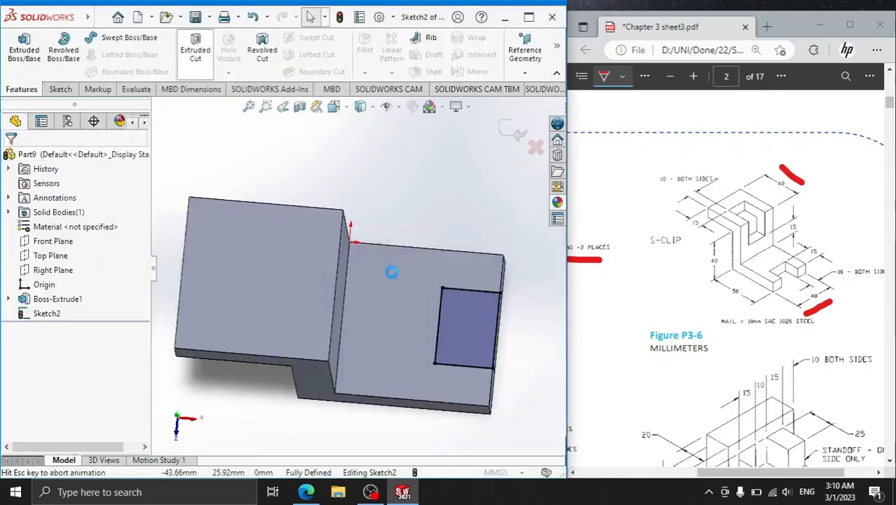
{"action": "left_click", "coordinate": [10, 159]}
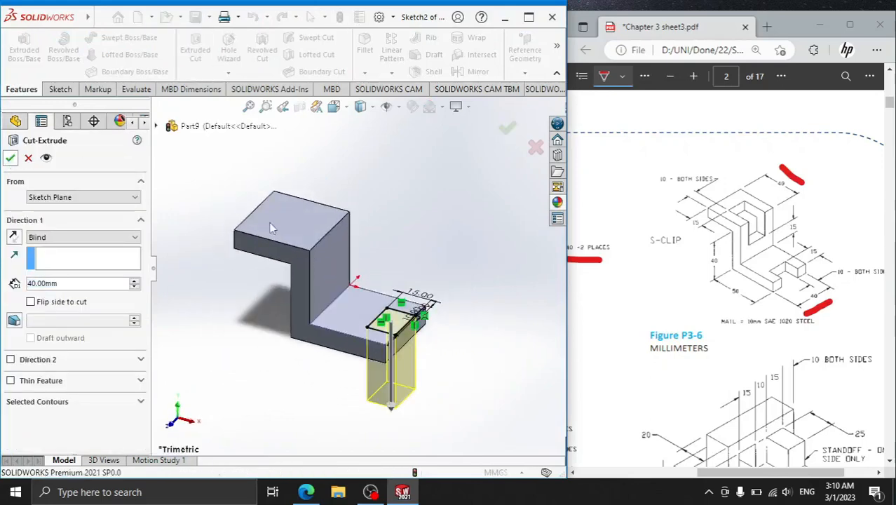
Sketch a corner rectangle about 18 mm wide and 30 mm high on the upright wall's outer face, with its upper side on the face's upper edge.
{"action": "left_click", "coordinate": [328, 262]}
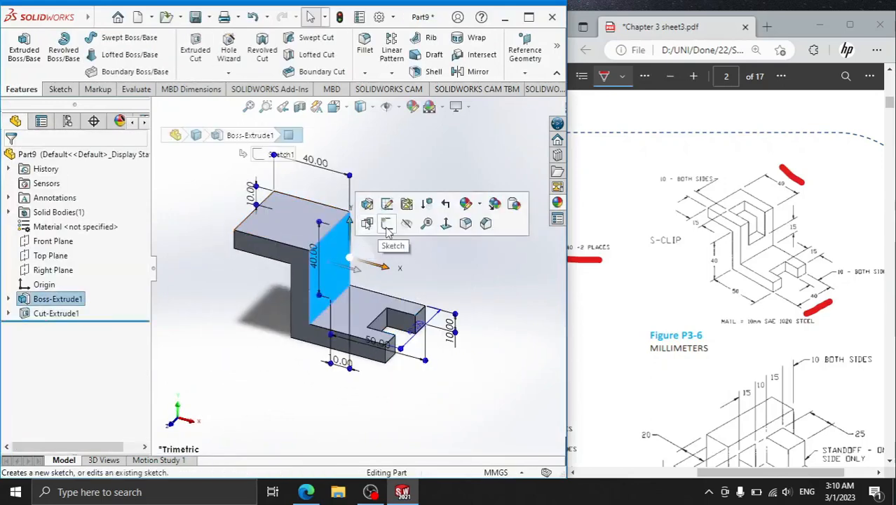
{"action": "left_click", "coordinate": [386, 226]}
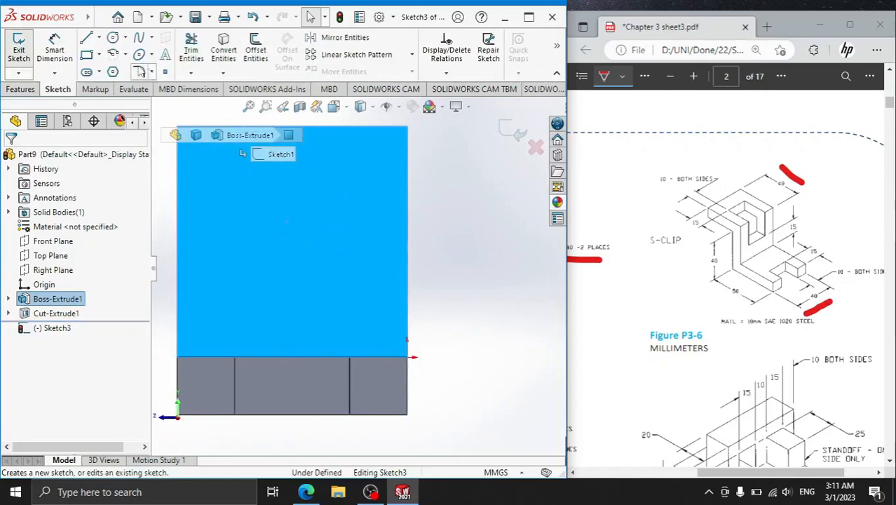
{"action": "left_click", "coordinate": [87, 55]}
{"action": "left_click", "coordinate": [244, 300]}
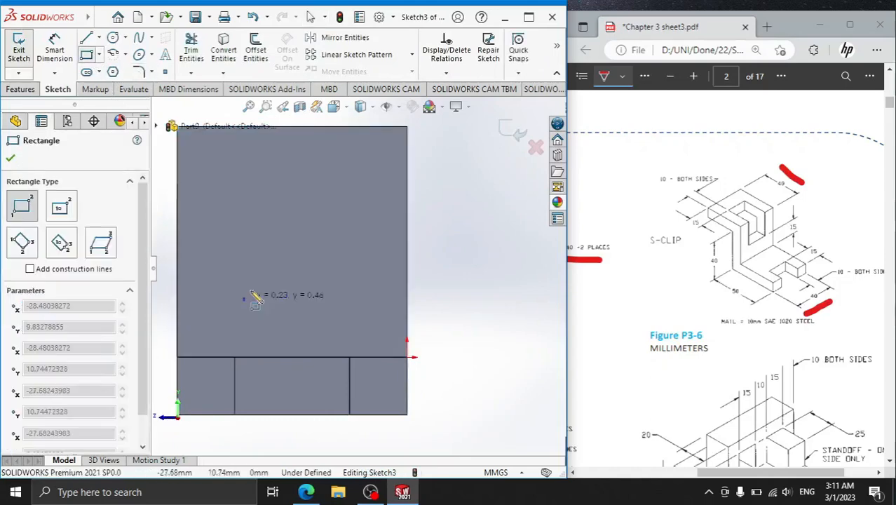
{"action": "left_click", "coordinate": [347, 127]}
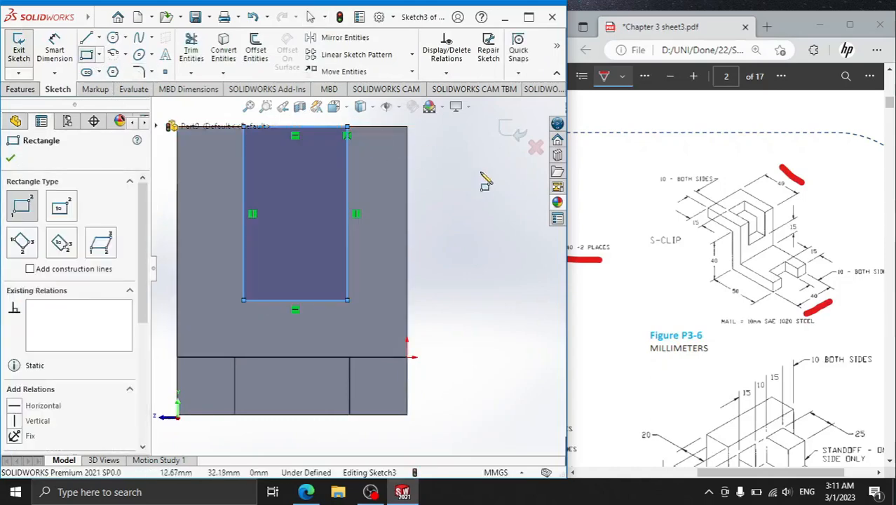
{"action": "right_click", "coordinate": [482, 179]}
{"action": "left_click", "coordinate": [506, 182]}
Set the distance between the rectangle's lower side and the face's lower edge to 15 mm.
{"action": "left_click", "coordinate": [51, 55]}
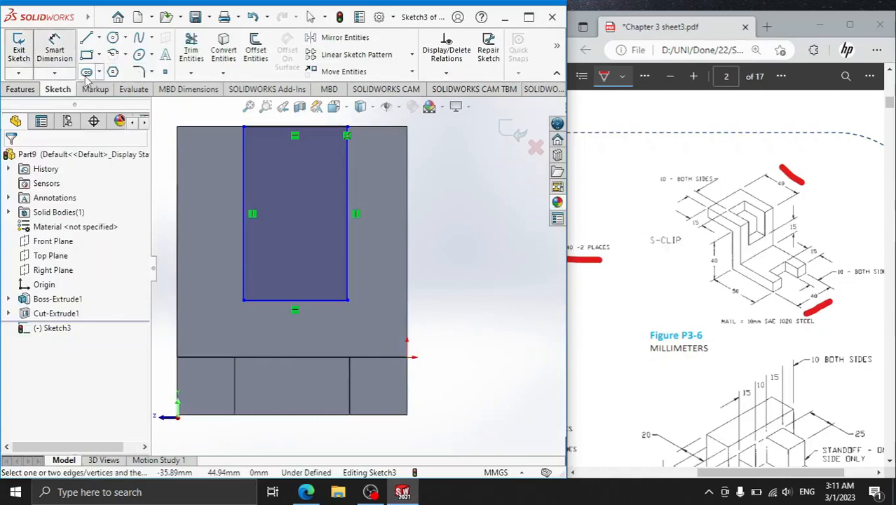
{"action": "left_click", "coordinate": [314, 300]}
{"action": "left_click", "coordinate": [386, 357]}
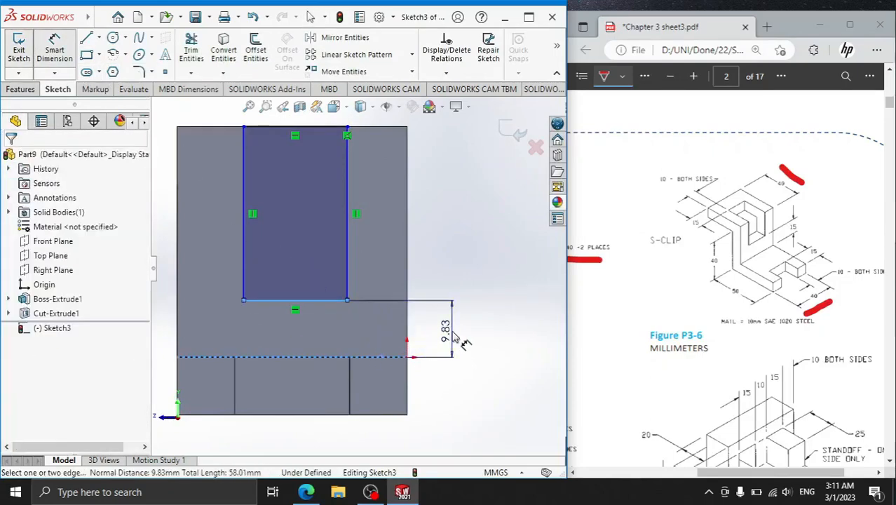
{"action": "left_click", "coordinate": [460, 341]}
{"action": "type", "text": "15"}
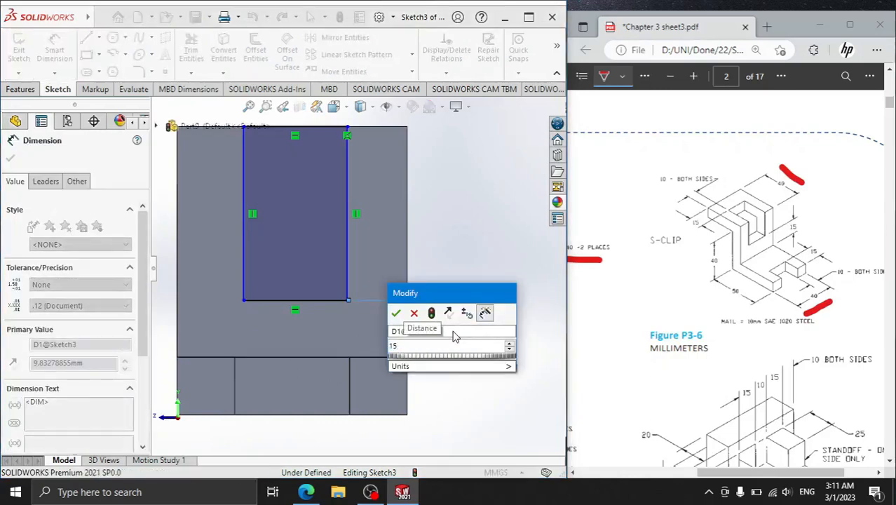
{"action": "key", "text": "Return"}
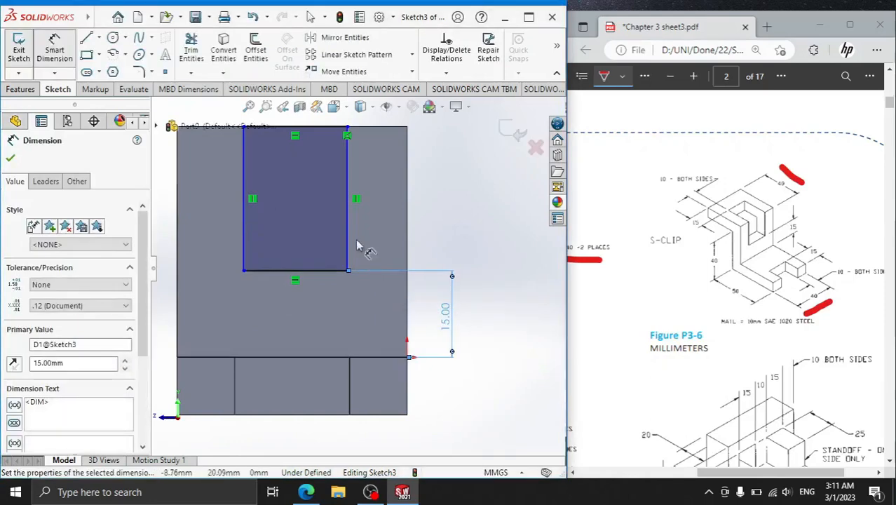
Set the distance between the rectangle's right side and the face's right edge to 10 mm.
{"action": "left_click", "coordinate": [348, 200]}
{"action": "left_click", "coordinate": [407, 204]}
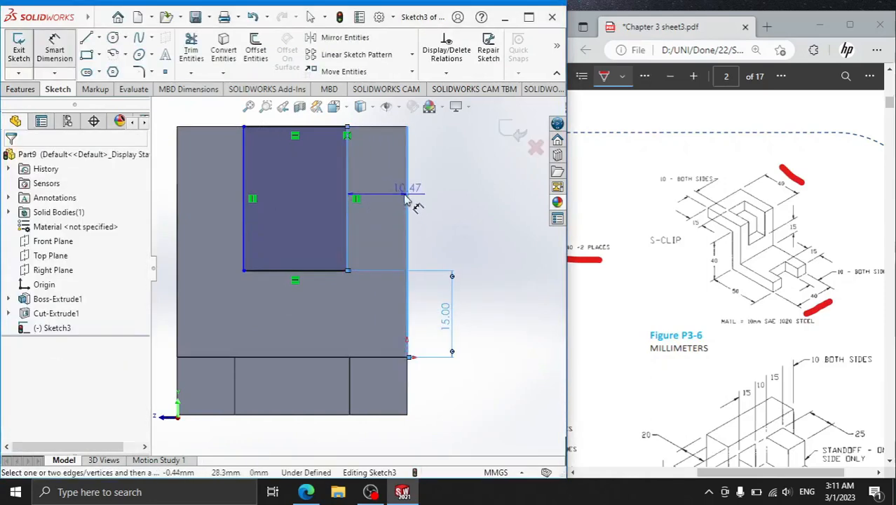
{"action": "left_click", "coordinate": [387, 198]}
{"action": "type", "text": "10"}
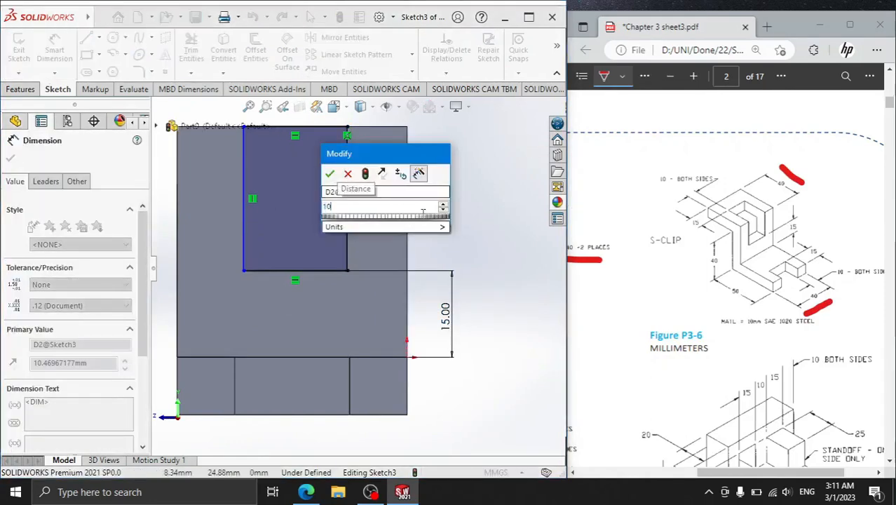
{"action": "key", "text": "Return"}
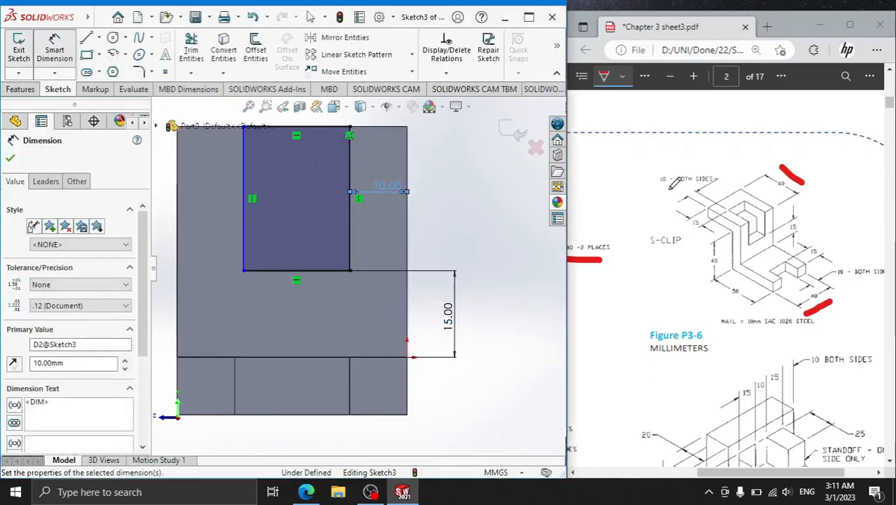
Mark the border strip around the S-clip drawing's opening in red and set the rectangle's left side 10 mm from the face's left edge.
{"action": "left_click_drag", "start_coordinate": [706, 208], "coordinate": [718, 203]}
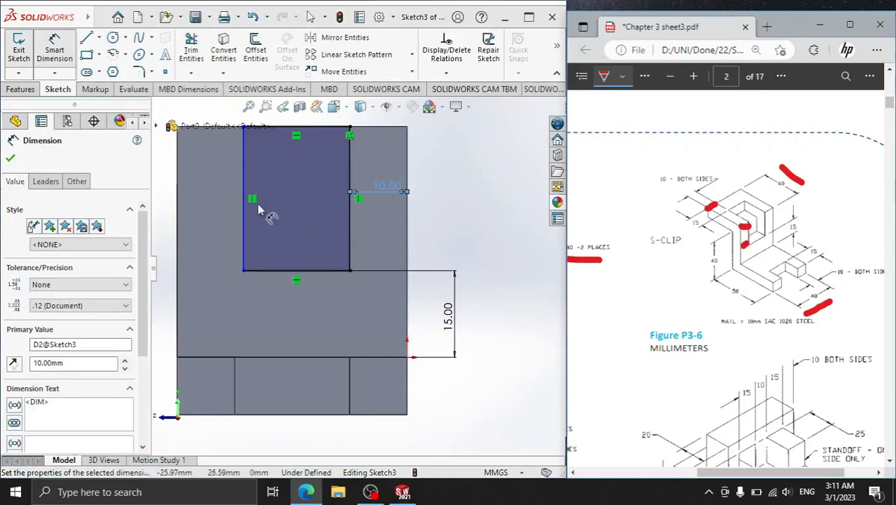
{"action": "left_click", "coordinate": [244, 223]}
{"action": "left_click", "coordinate": [181, 254]}
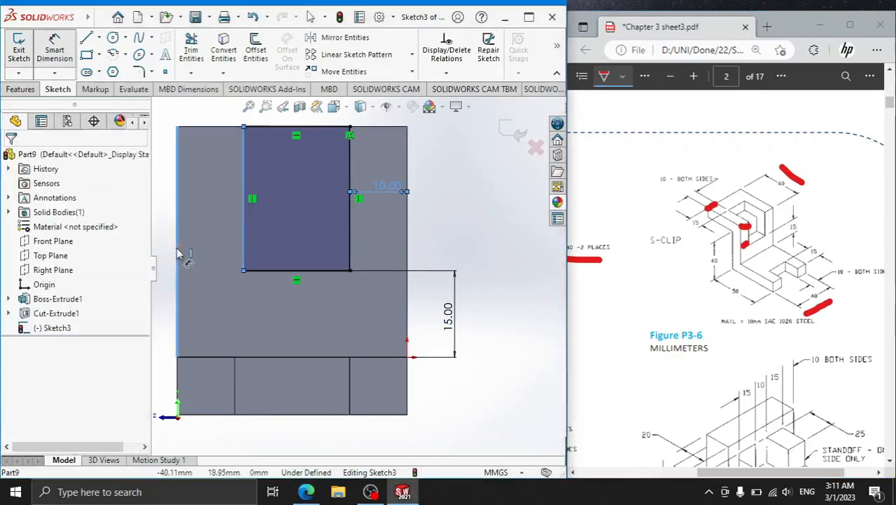
{"action": "left_click", "coordinate": [214, 212]}
{"action": "type", "text": "10"}
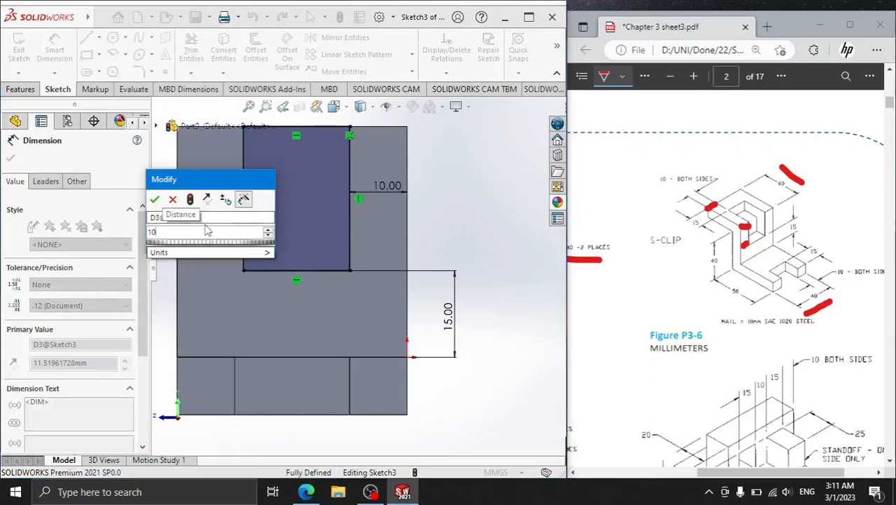
{"action": "key", "text": "Return"}
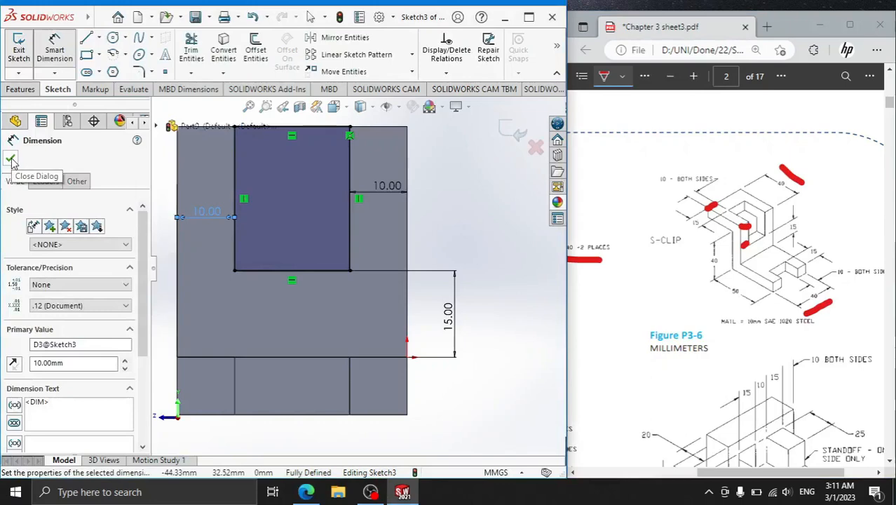
{"action": "left_click", "coordinate": [11, 160]}
Mark the drawing's upper 40 and 15 dimensions in red and cut the rectangle 25 mm deep through the wall and upper arm with a blind Extruded Cut.
{"action": "left_click_drag", "start_coordinate": [771, 195], "coordinate": [778, 196]}
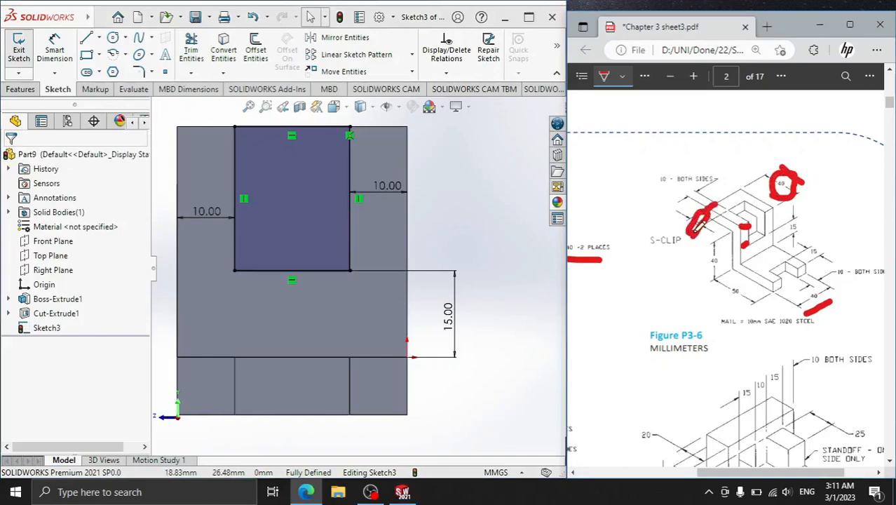
{"action": "left_click", "coordinate": [20, 89]}
{"action": "left_click", "coordinate": [202, 62]}
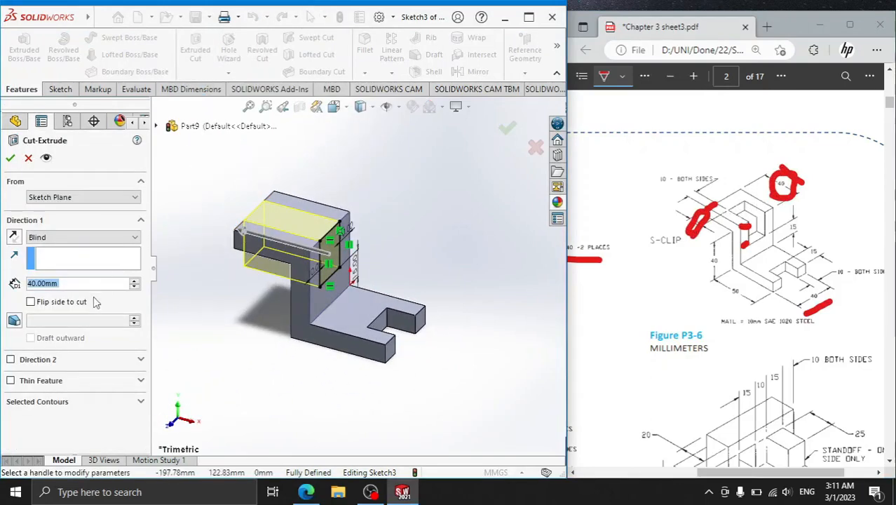
{"action": "type", "text": "25"}
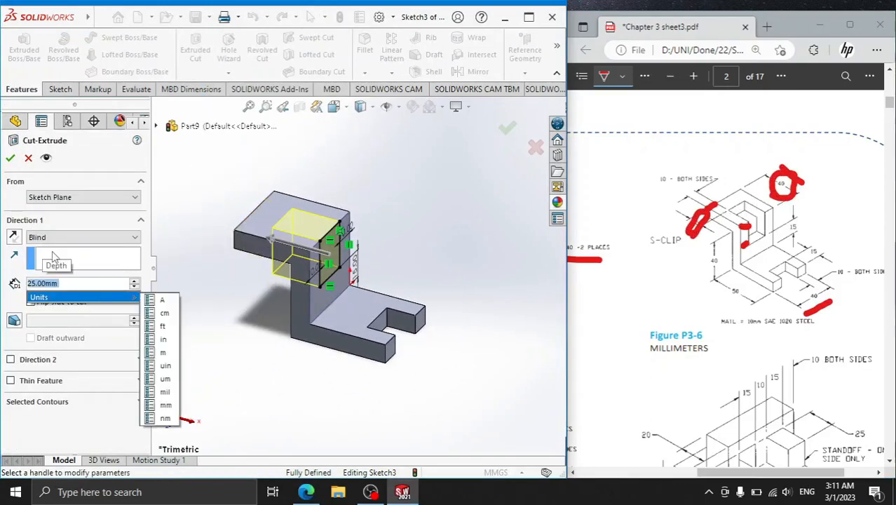
{"action": "left_click", "coordinate": [11, 160]}
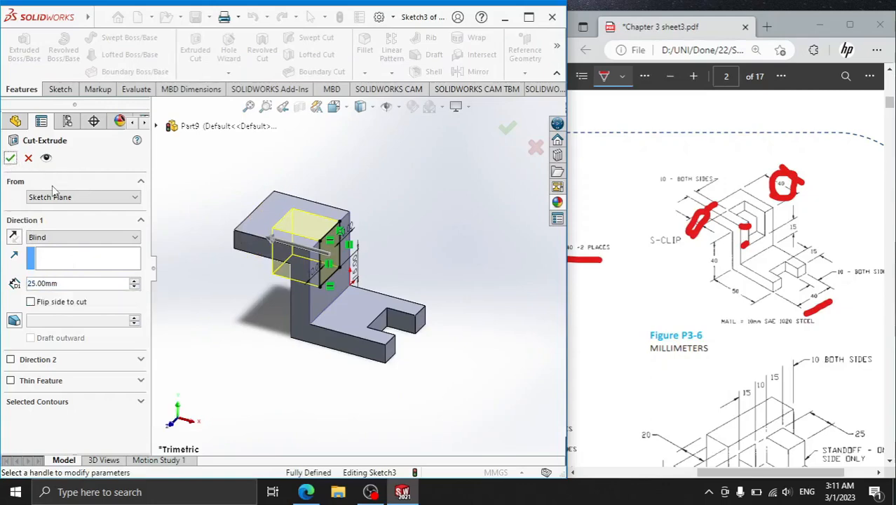
{"action": "left_click", "coordinate": [11, 157]}
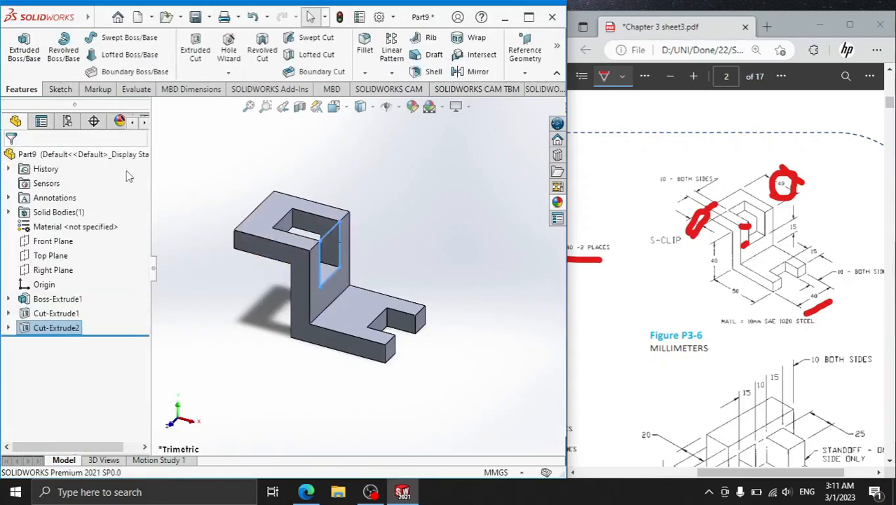